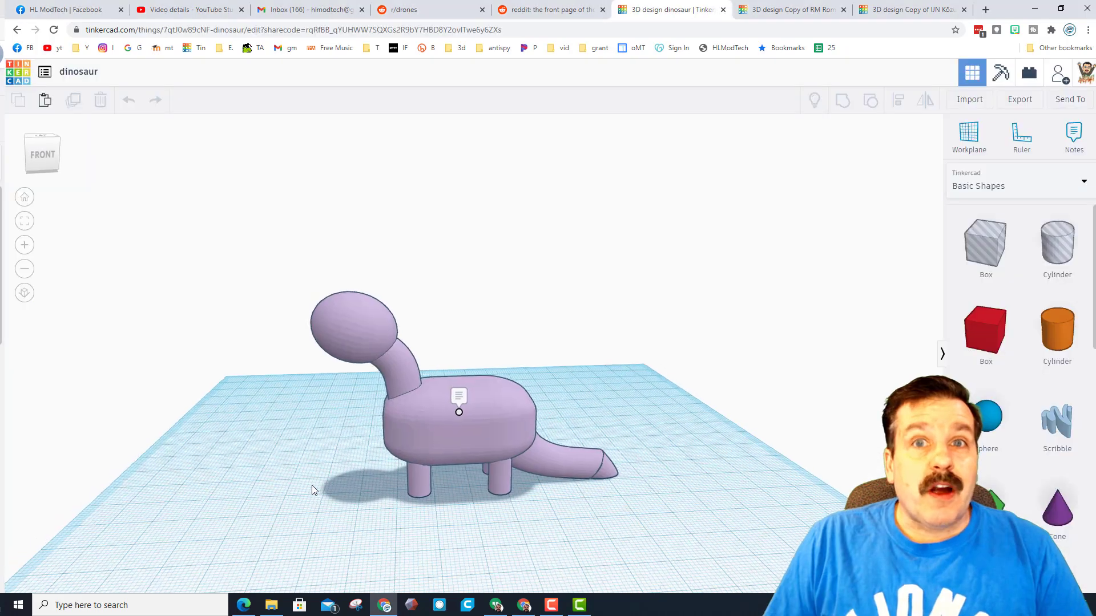
Orbit the finished lavender dinosaur design to look around it.
right_drag(311, 485, 508, 497)
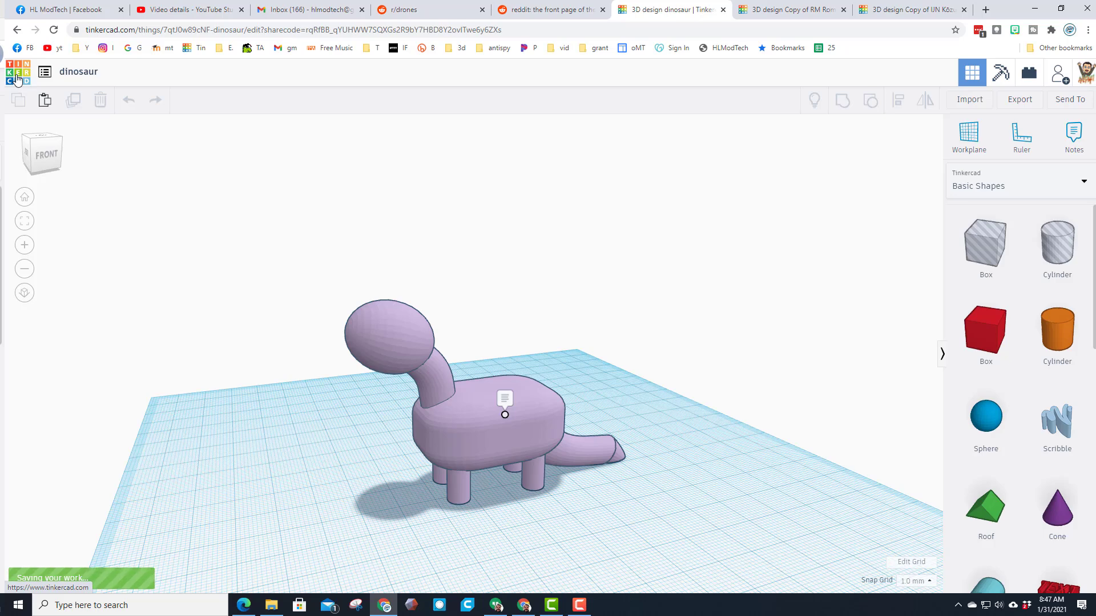
Create a new blank Codeblocks design and retitle it 'dino mdh'.
click(57, 307)
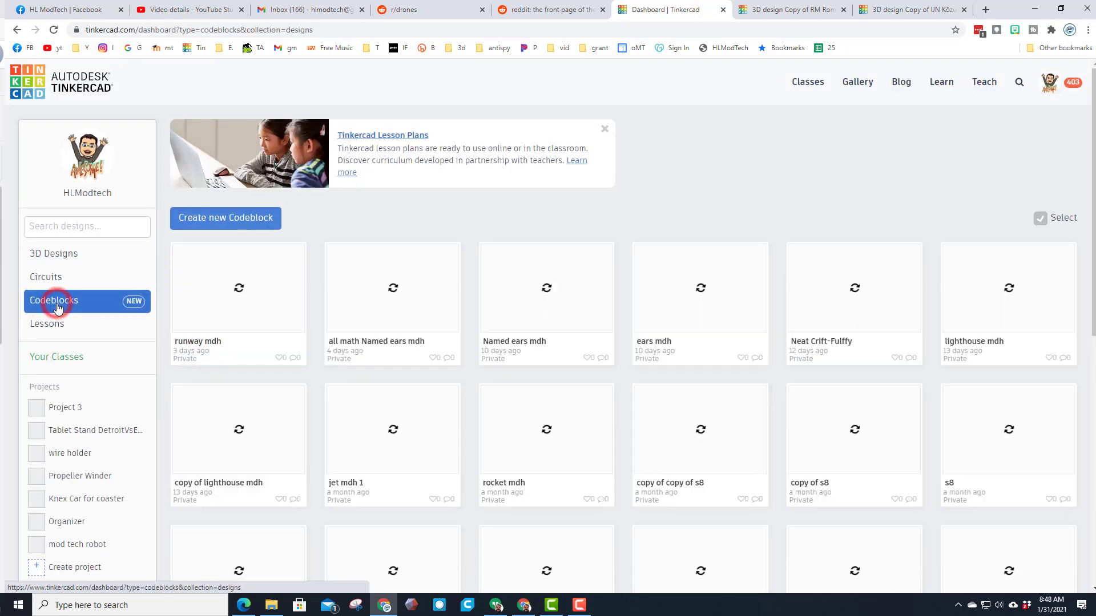
click(222, 219)
click(701, 184)
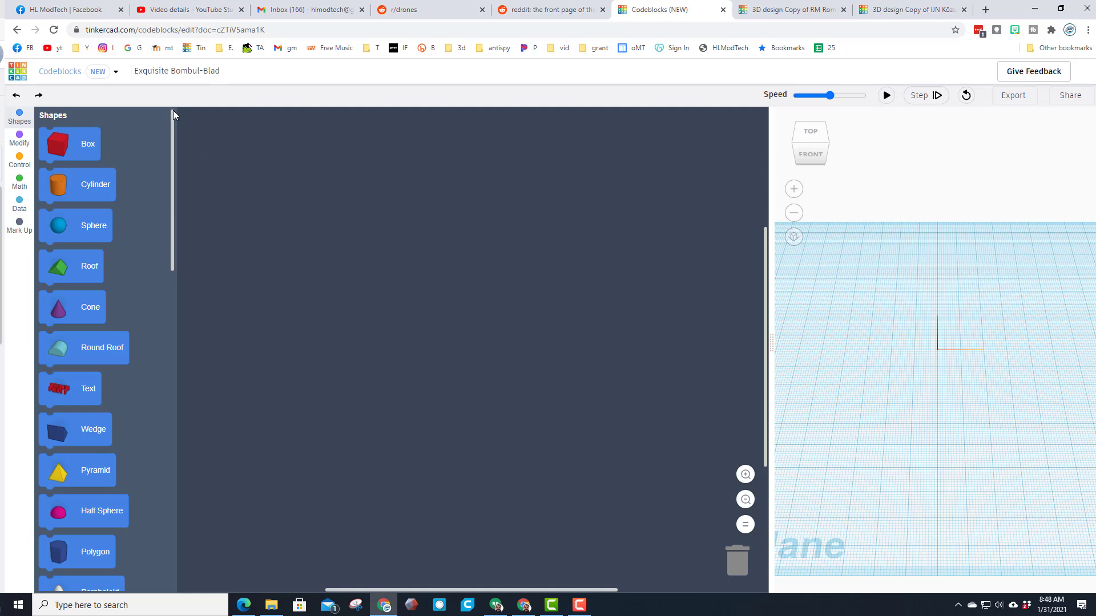
click(162, 71)
text(dino)
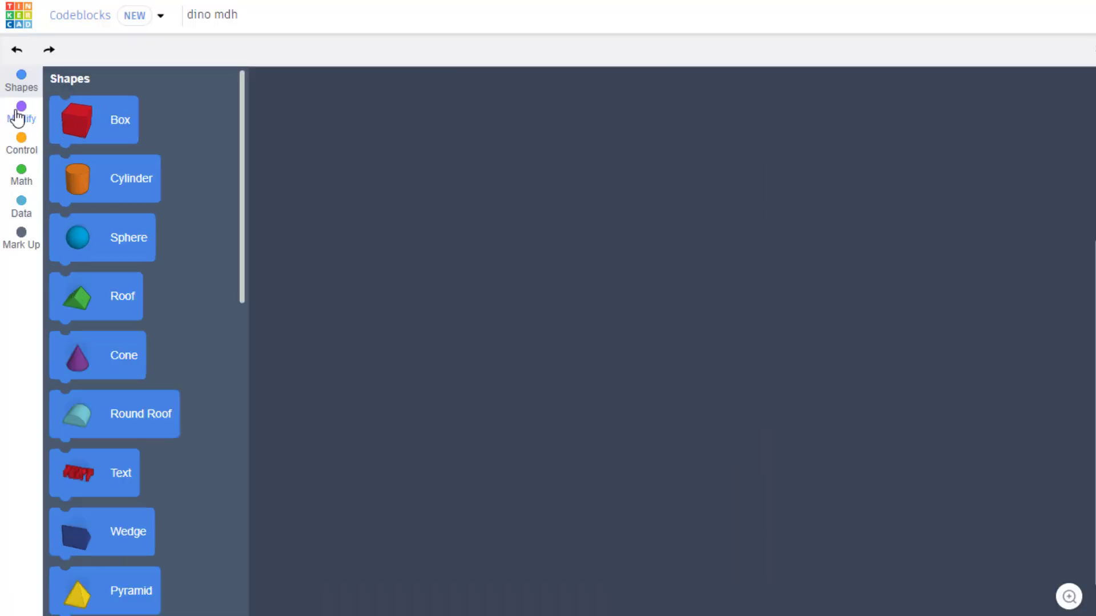
Place a Create New Object block and rename its variable to 'body'.
click(19, 139)
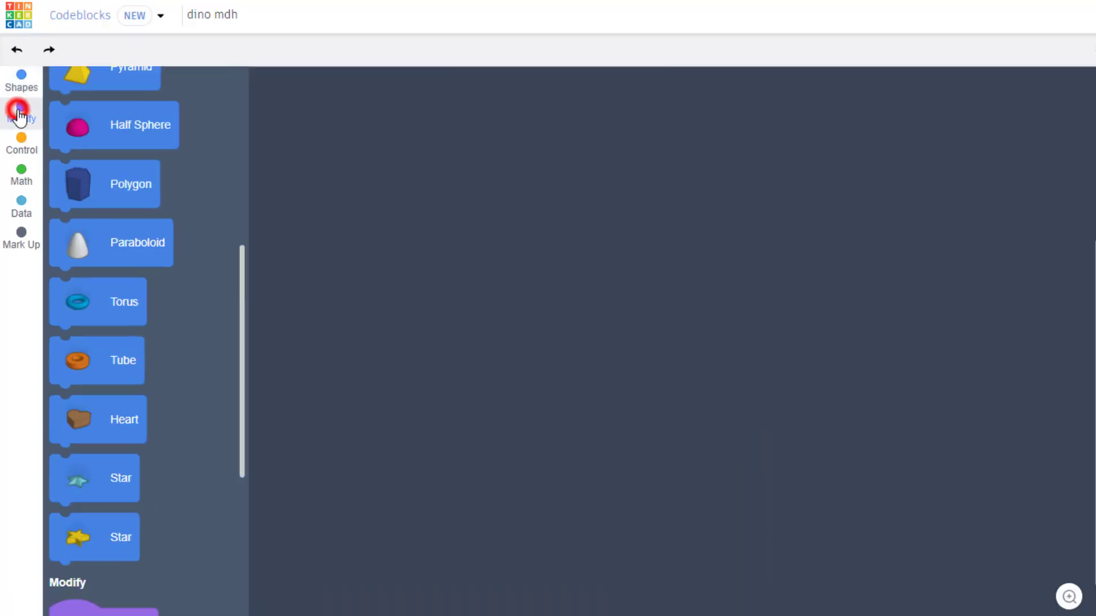
drag(73, 116, 375, 123)
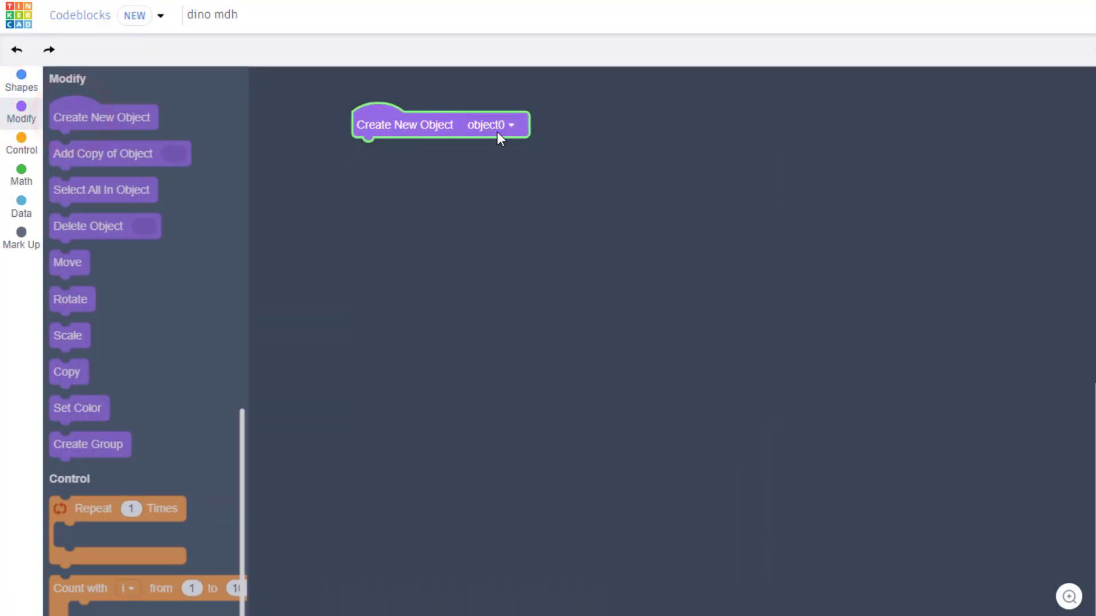
click(511, 125)
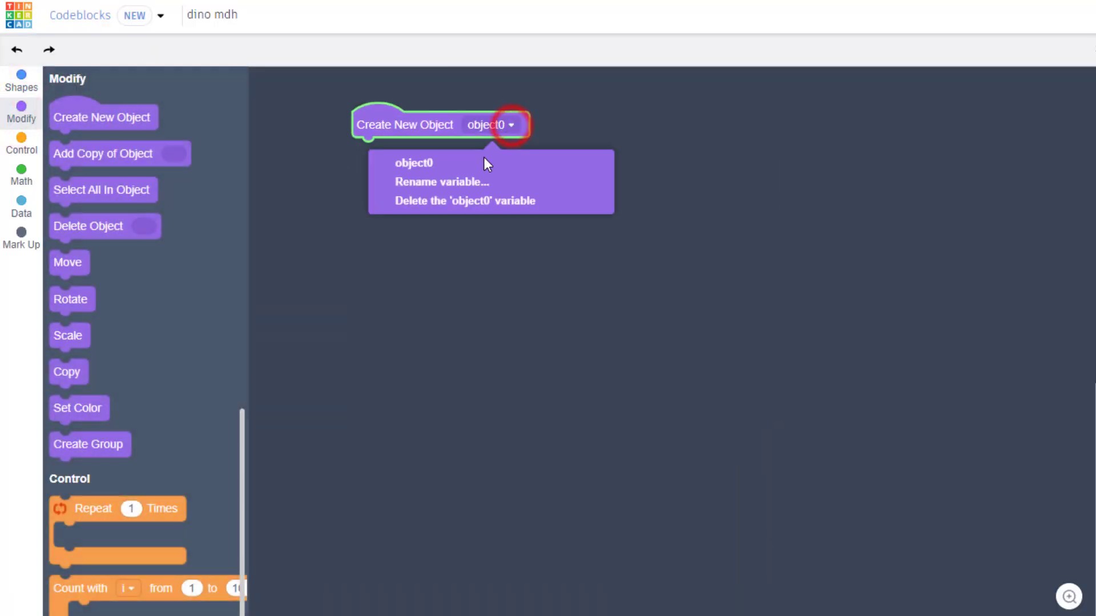
click(442, 183)
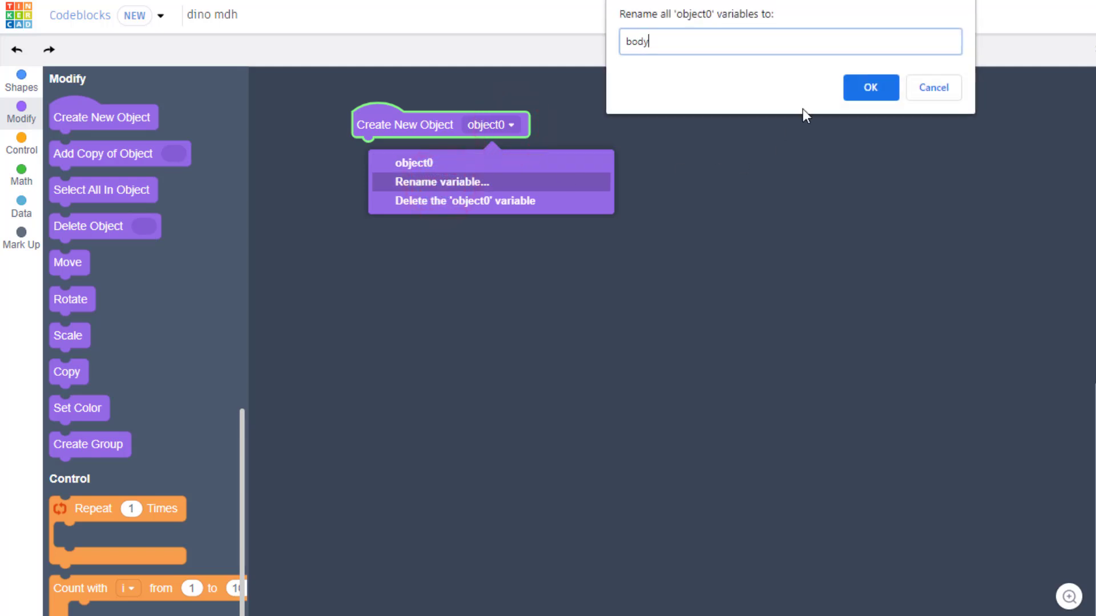
click(862, 88)
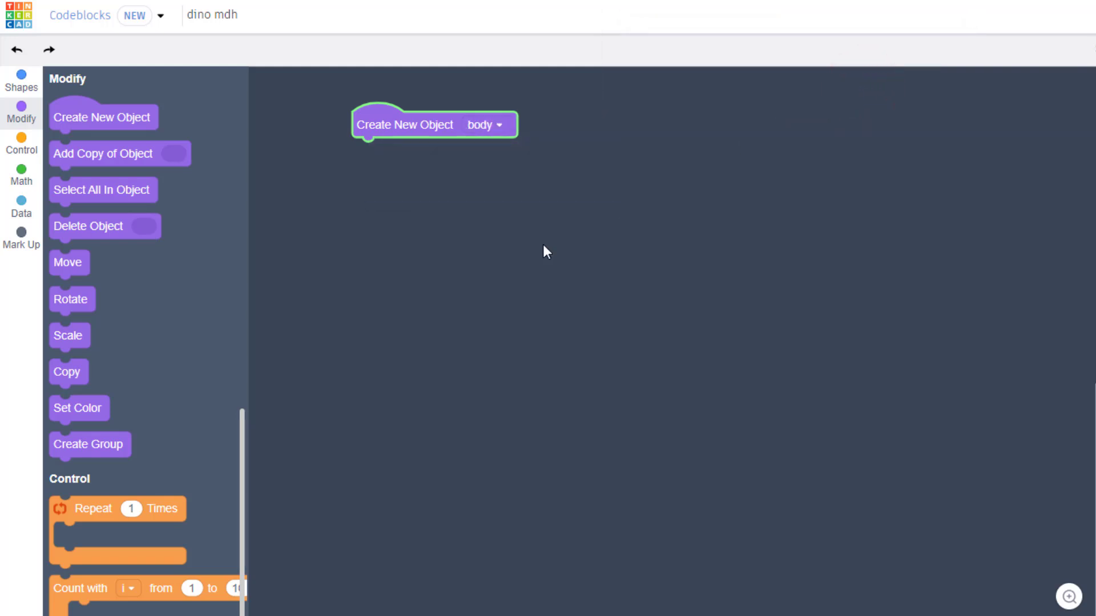
click(20, 82)
Attach a Box to body with width 40 and length 25.
click(70, 121)
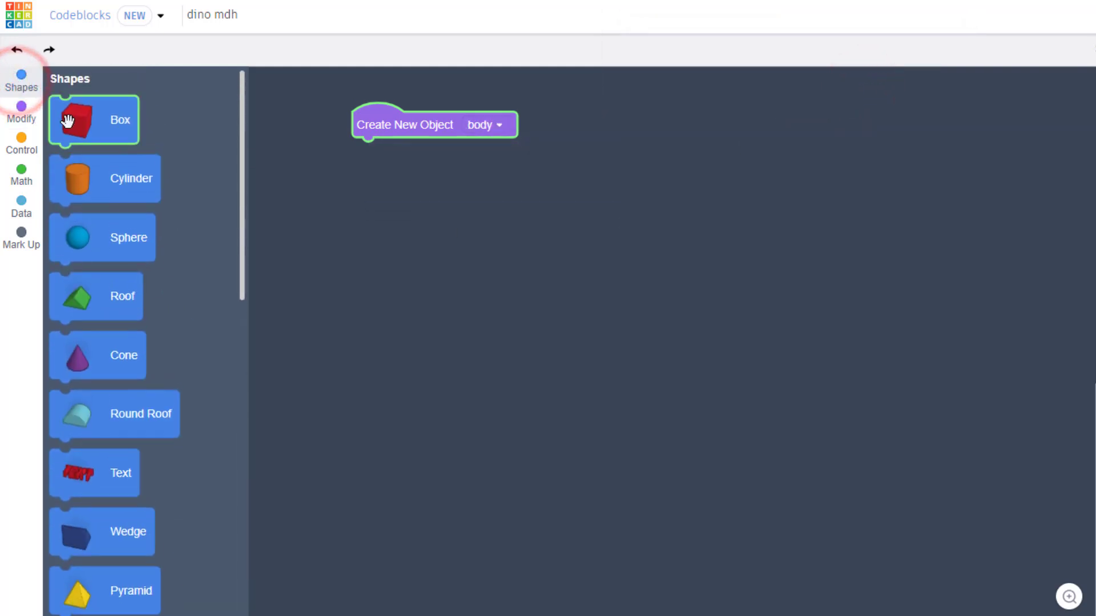
drag(134, 117, 502, 164)
click(503, 165)
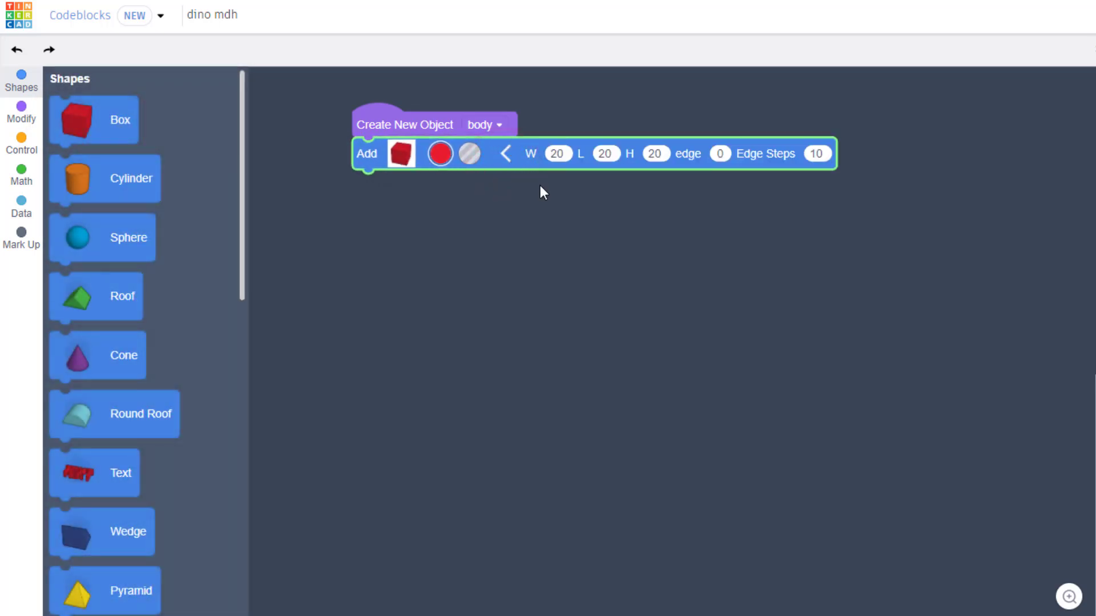
click(563, 156)
text(40)
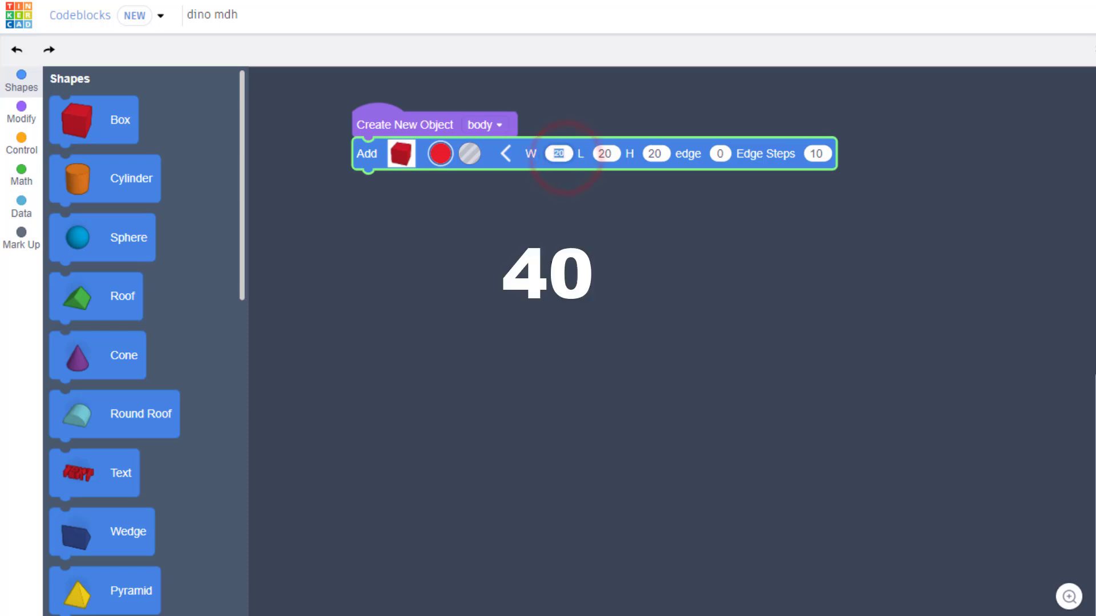
click(612, 153)
text(25)
click(642, 226)
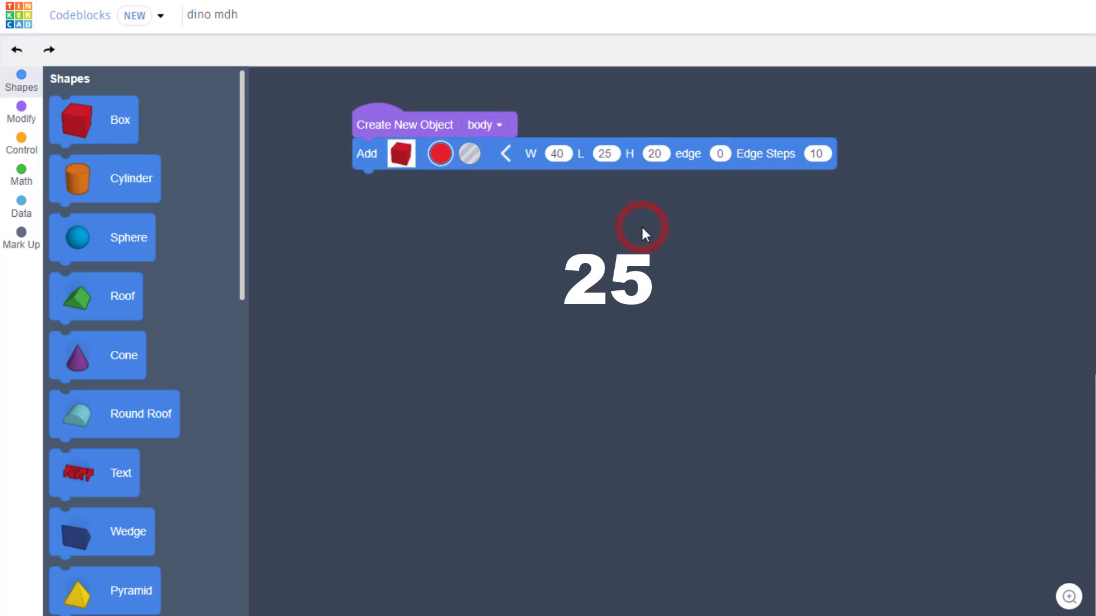
Round the body box edges to 7 with 5 edge steps.
click(720, 154)
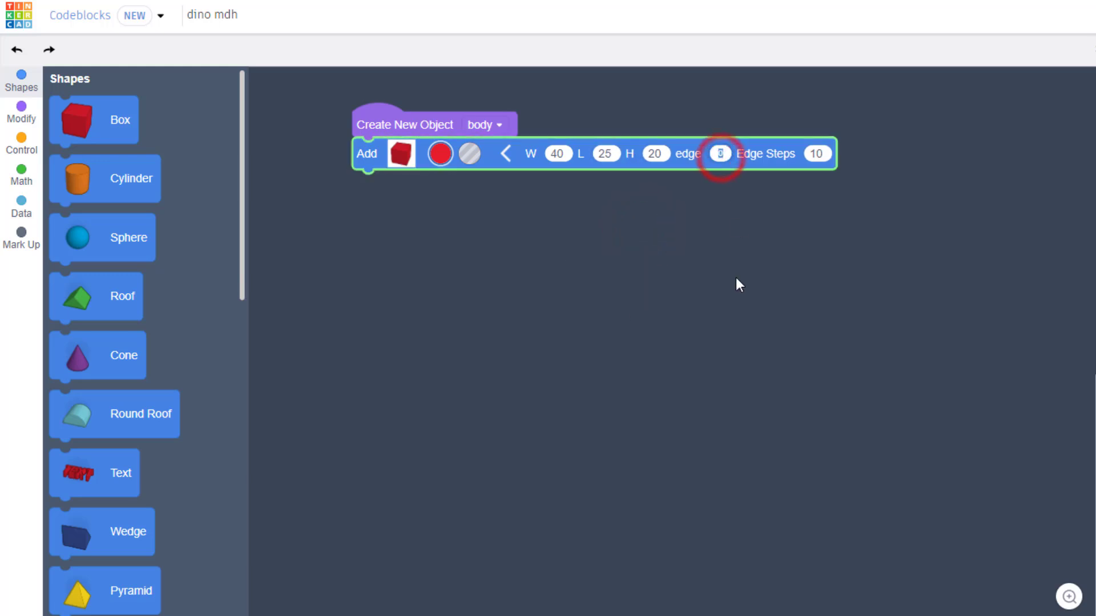
text(7)
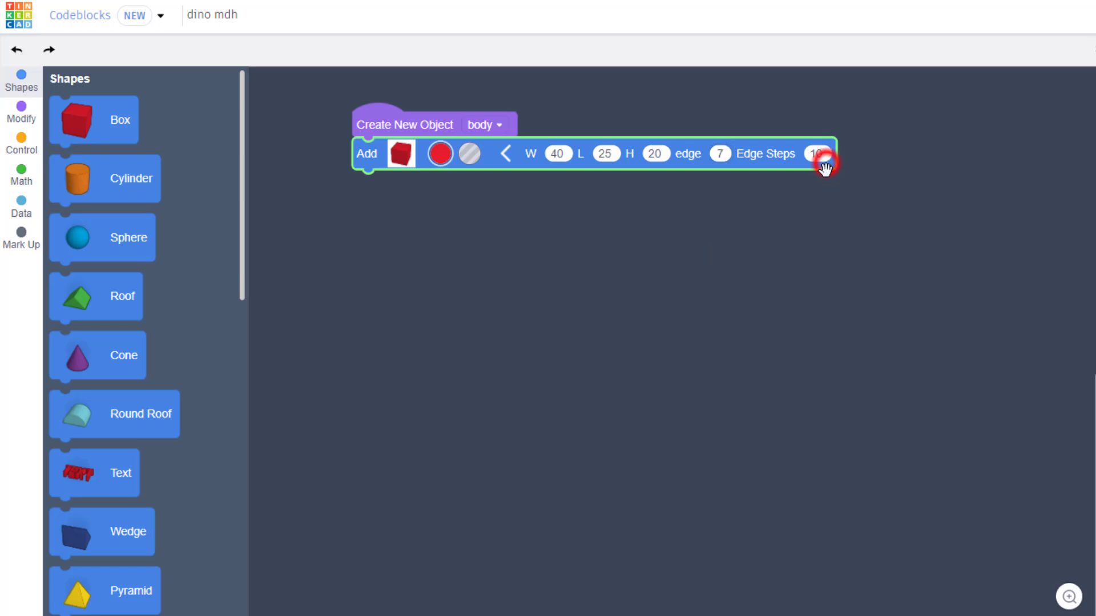
click(824, 164)
text(5)
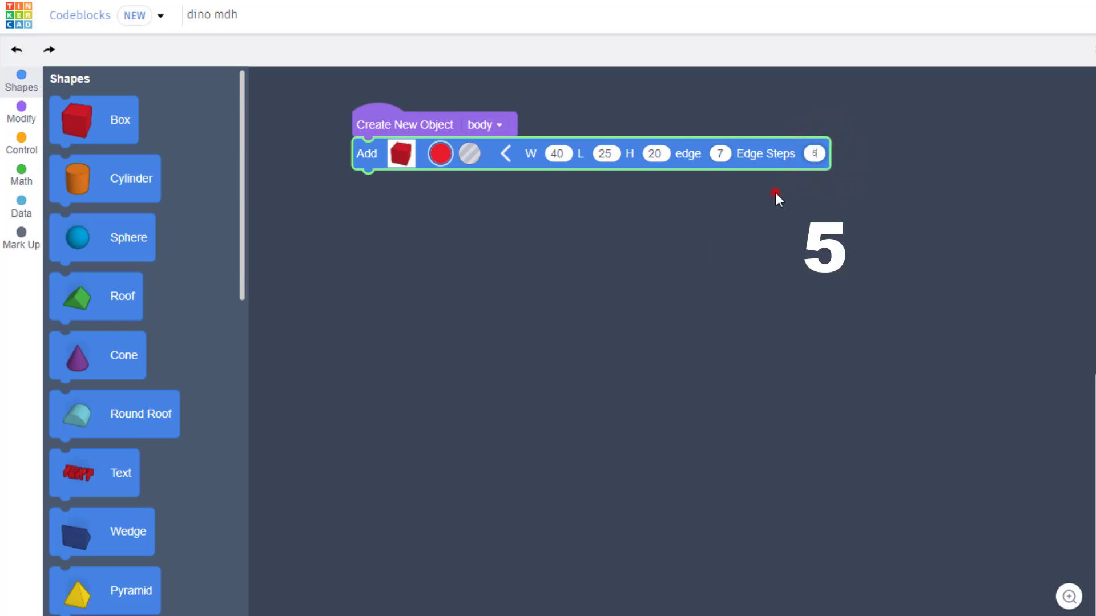
click(776, 193)
click(33, 120)
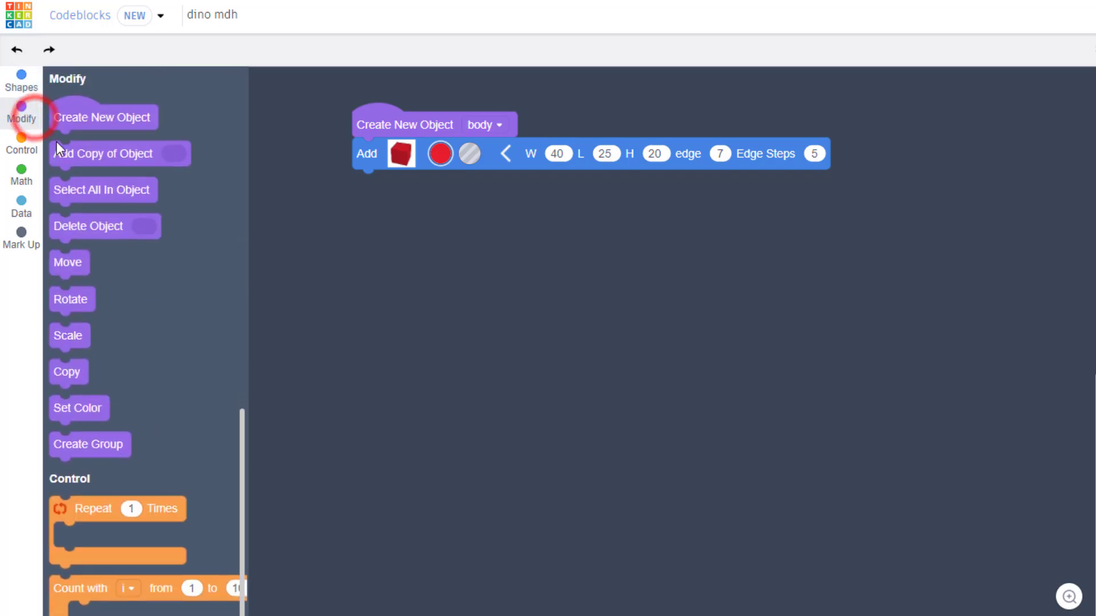
Move the body box up to Z 20 and add a second Create New Object block below it.
drag(75, 271, 378, 190)
click(531, 182)
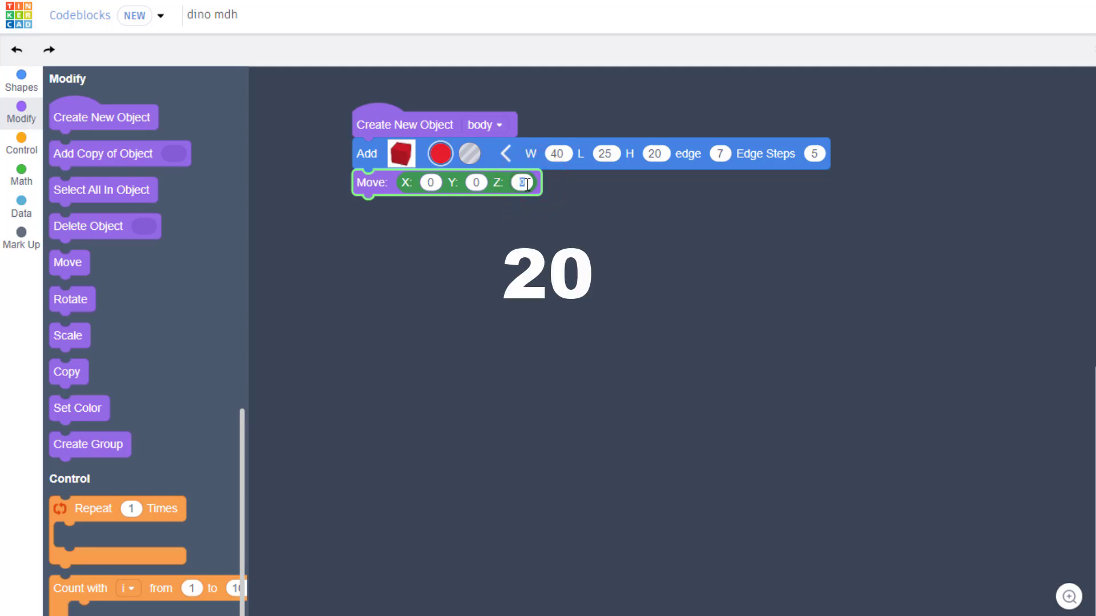
text(20)
click(525, 245)
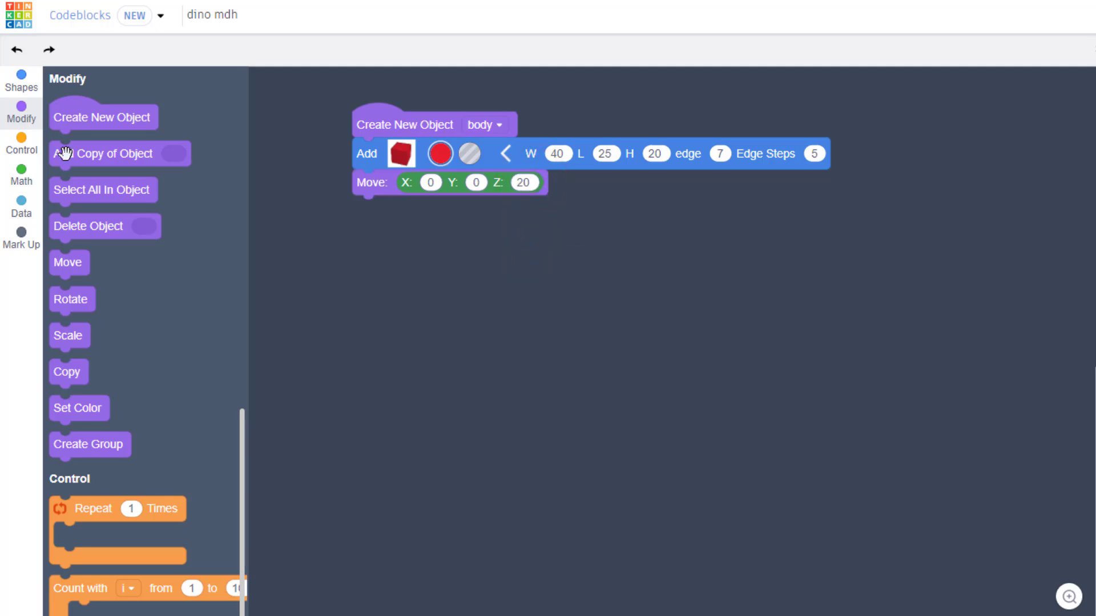
drag(76, 118, 377, 236)
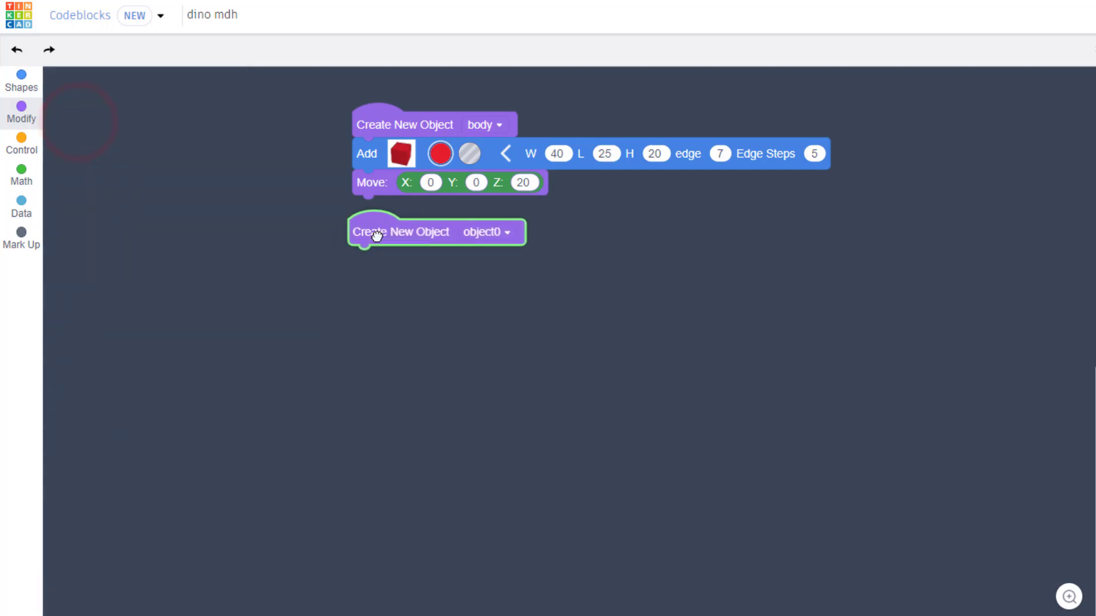
Rename the second object variable to 'leg'.
click(506, 234)
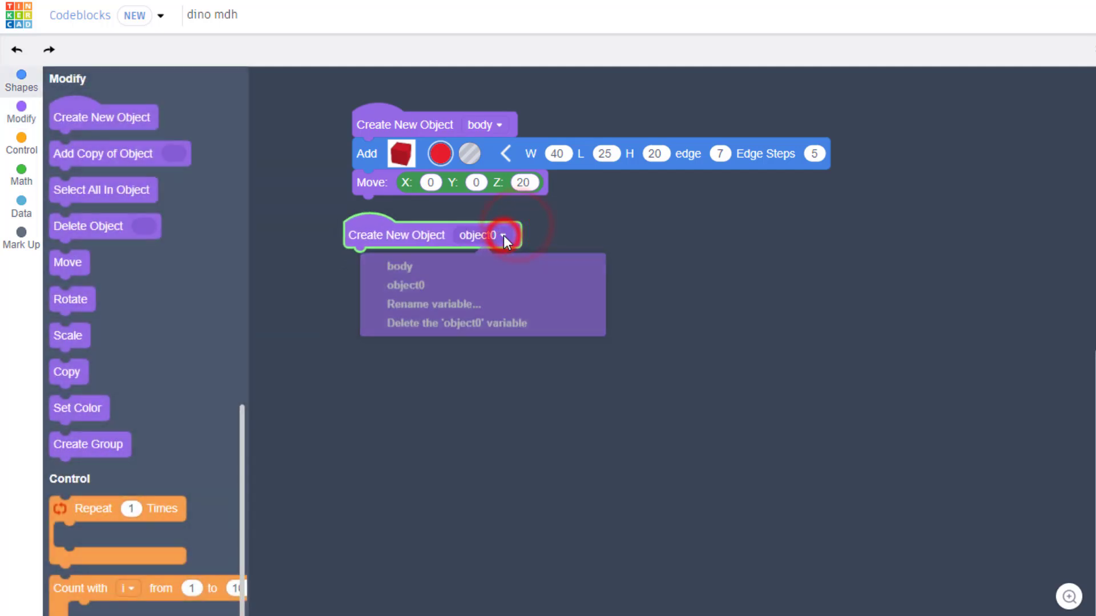
click(420, 309)
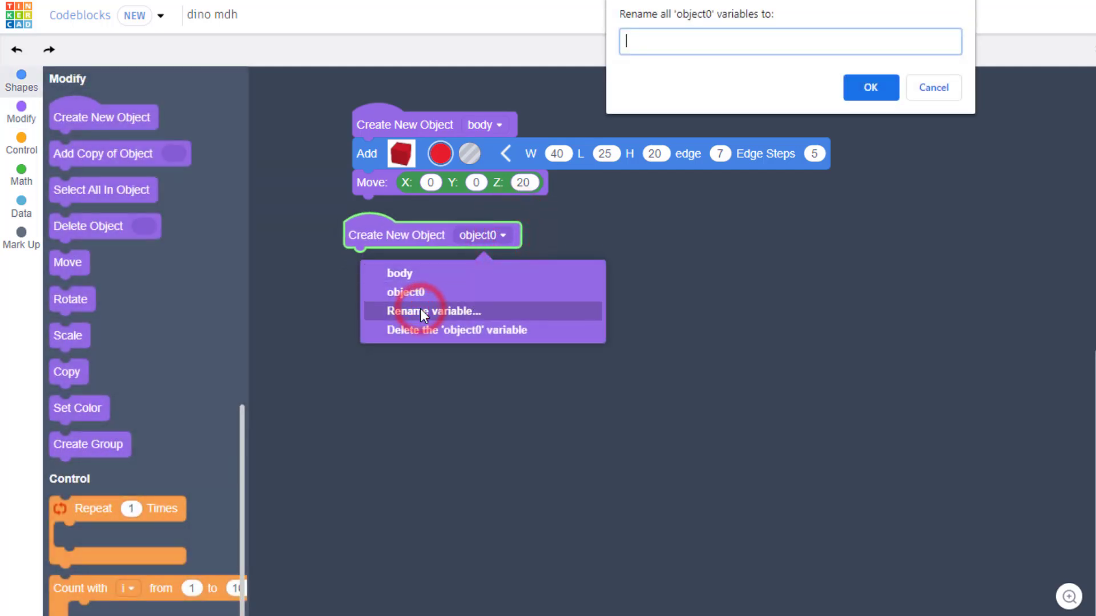
text(leg)
click(870, 87)
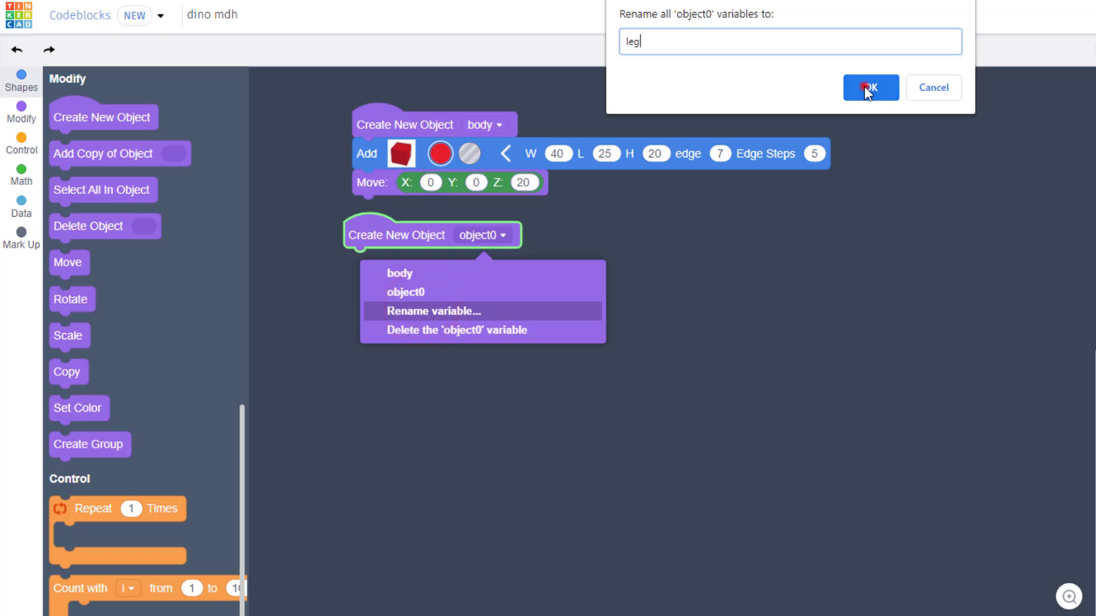
Attach a Cylinder shape to leg and expand its settings.
click(23, 81)
drag(80, 170, 357, 269)
click(496, 264)
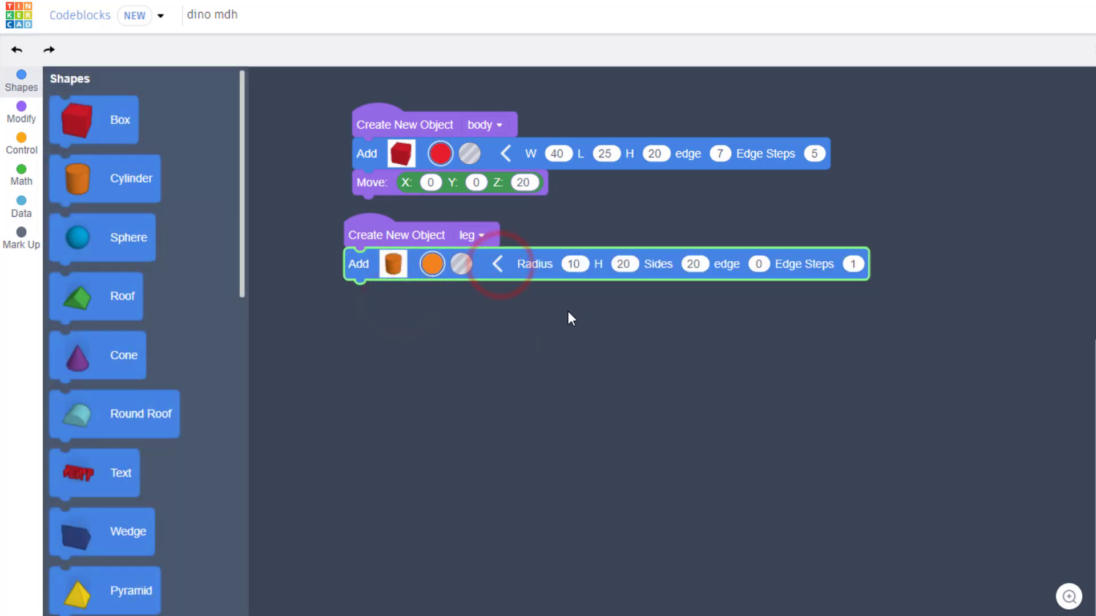
Set the leg cylinder to radius 3, height 12, 64 sides, edge 1, 5 edge steps.
click(574, 263)
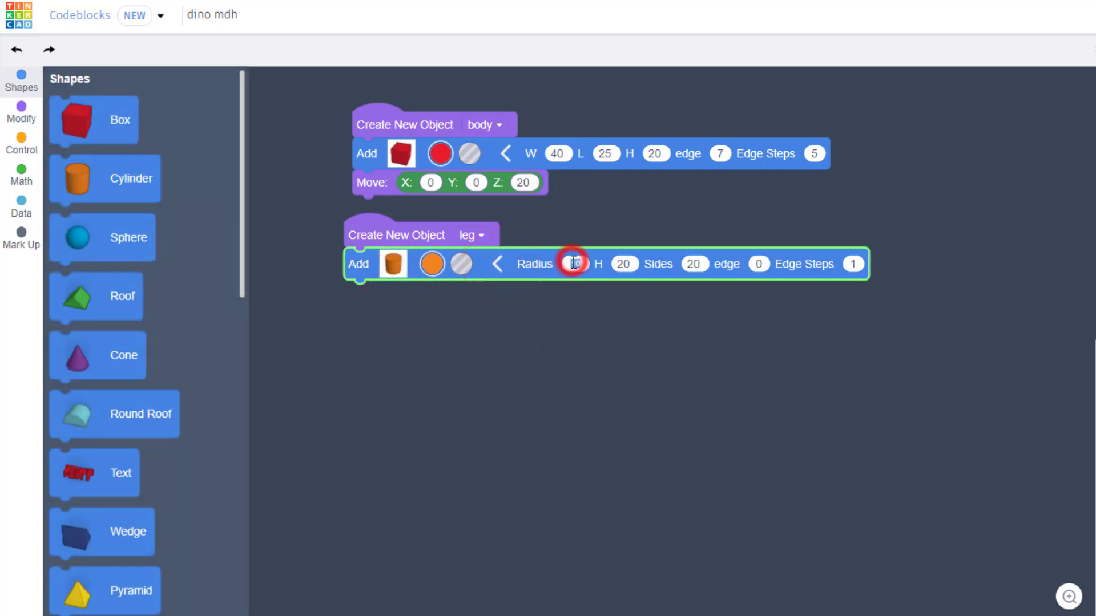
text(3)
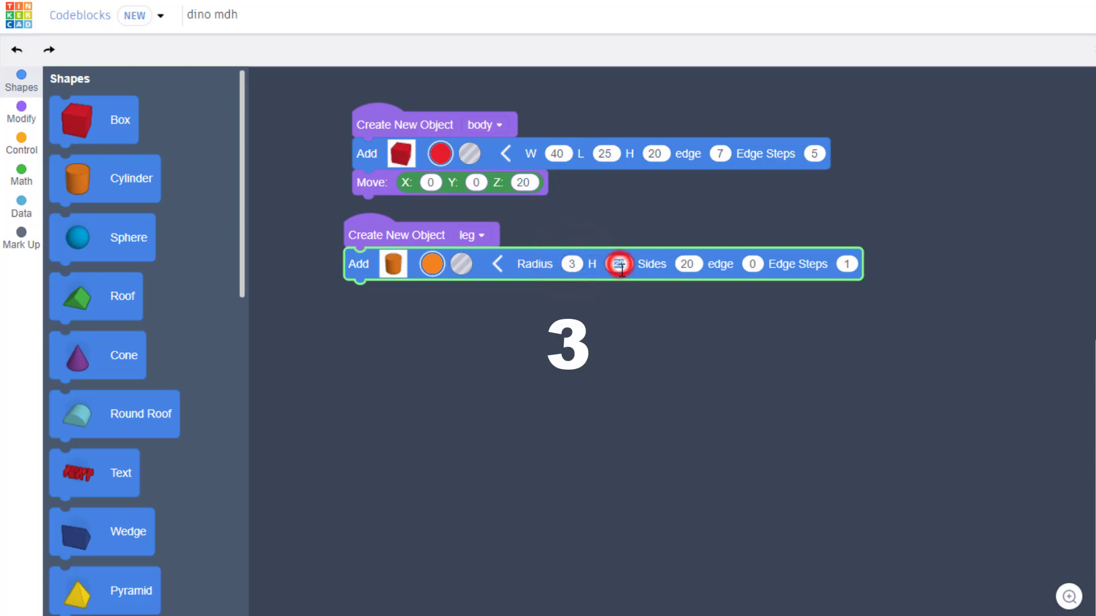
text(12)
click(693, 265)
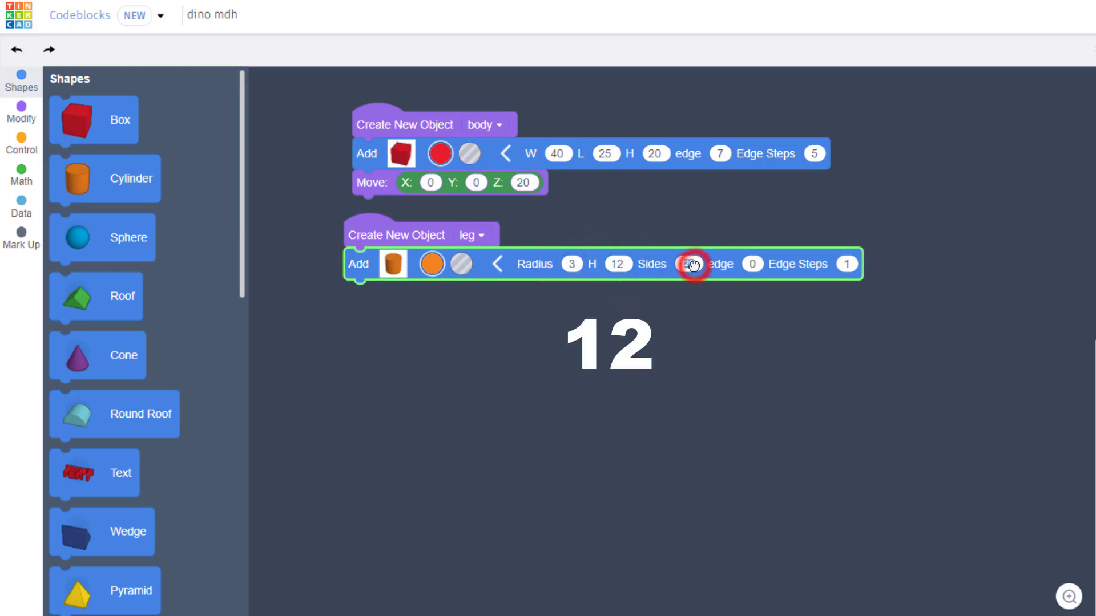
text(64)
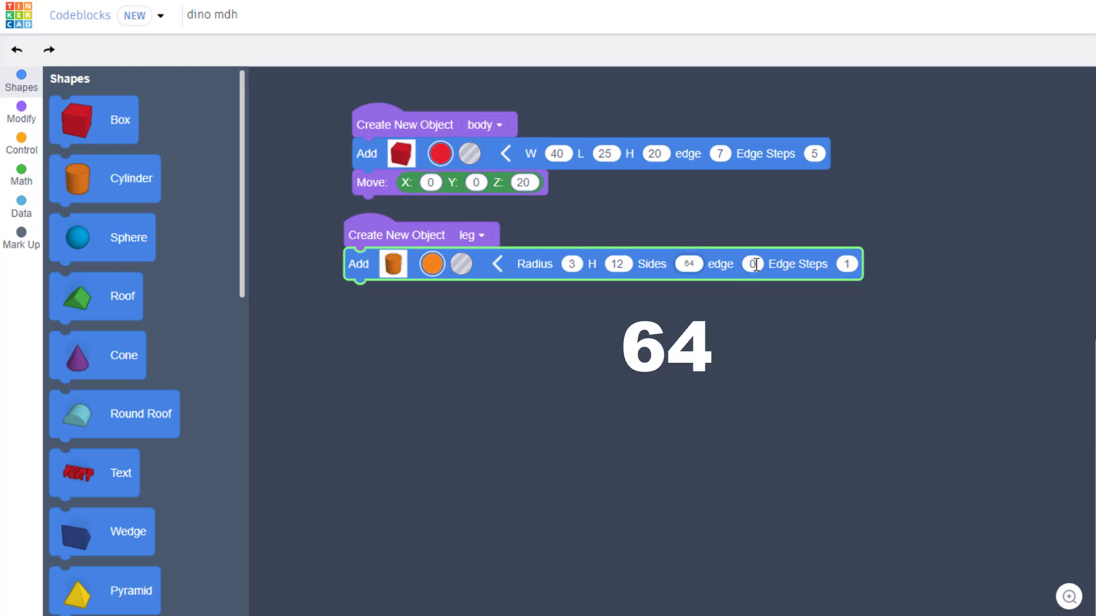
click(755, 264)
text(1)
click(846, 264)
text(5)
click(815, 301)
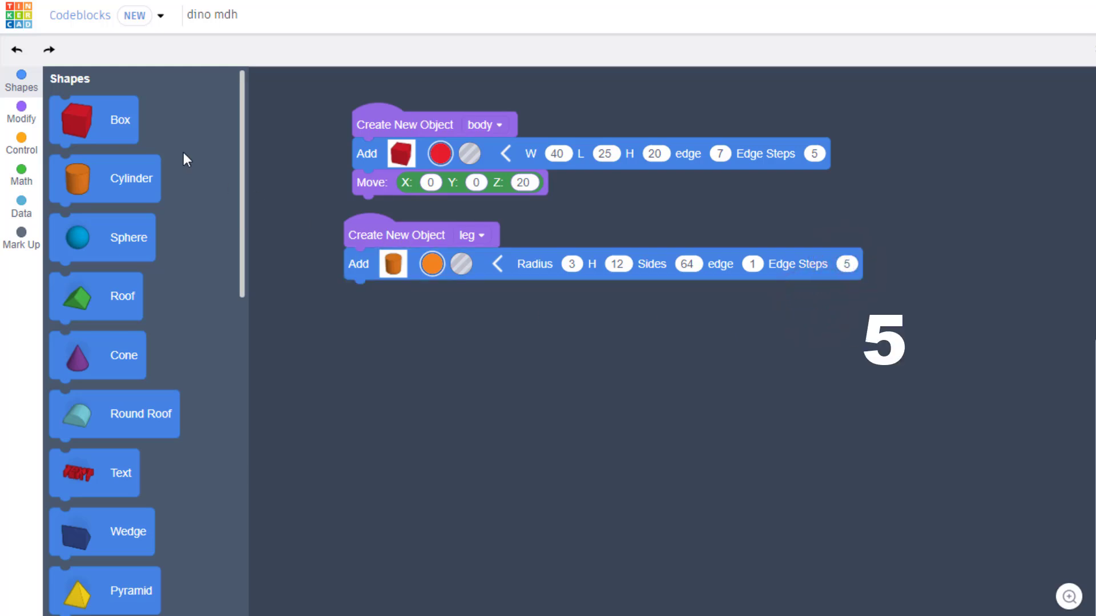
click(20, 108)
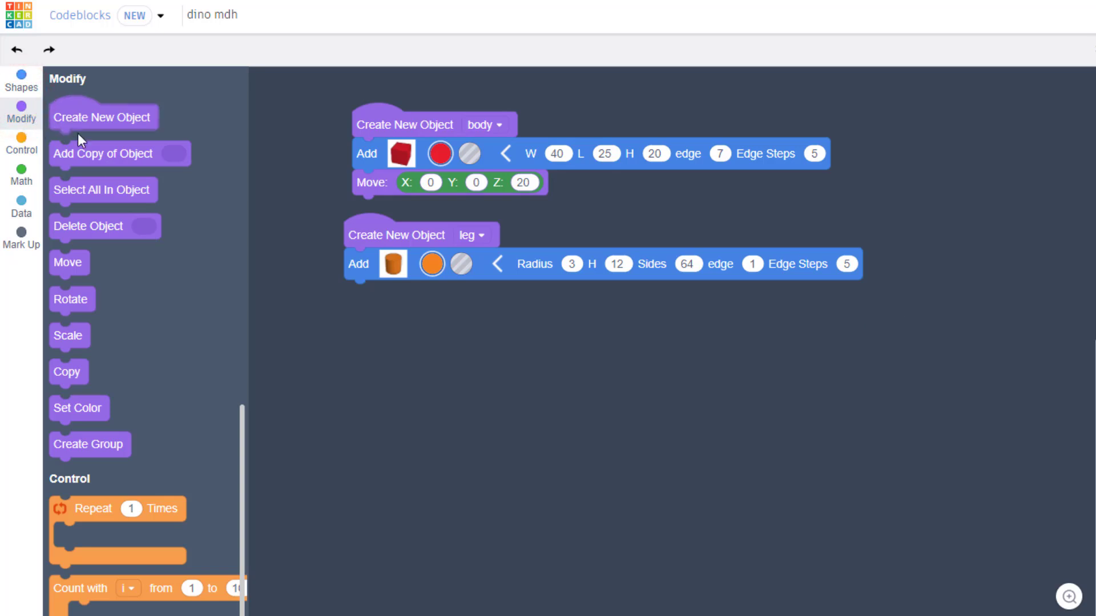
Lift the leg cylinder to Z 6 with a Move block and check it in the preview.
drag(64, 264, 358, 294)
click(518, 293)
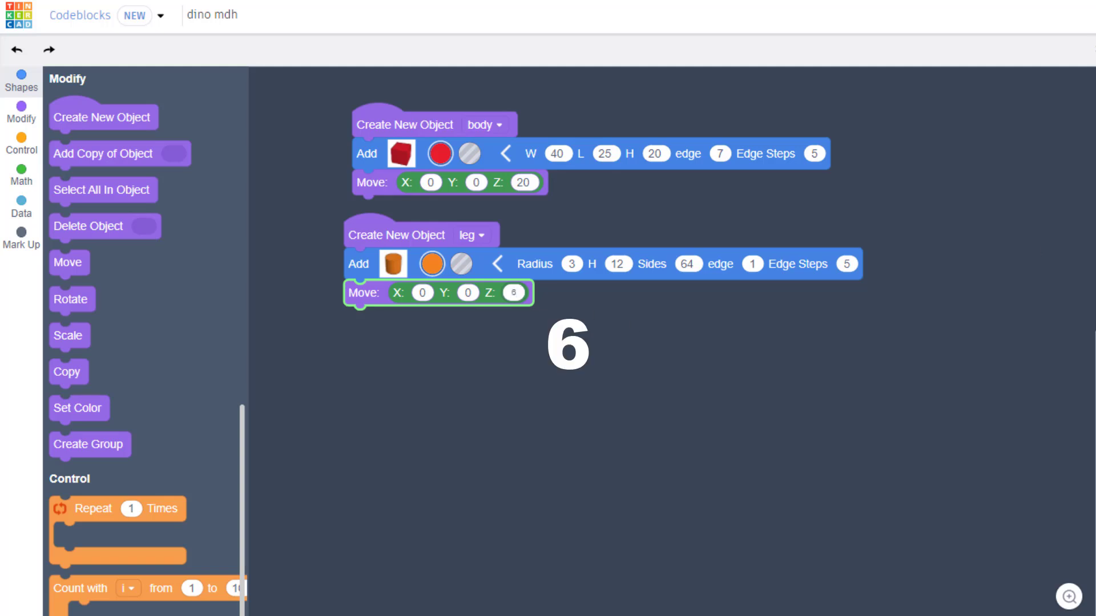
key(Return)
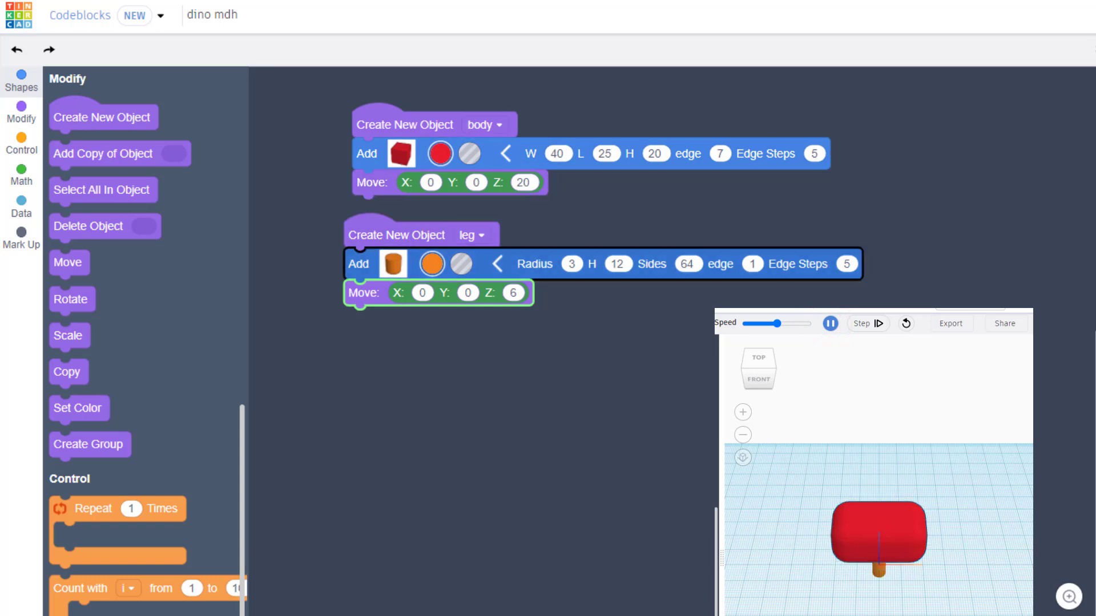
right_drag(796, 612, 788, 556)
right_drag(859, 567, 834, 577)
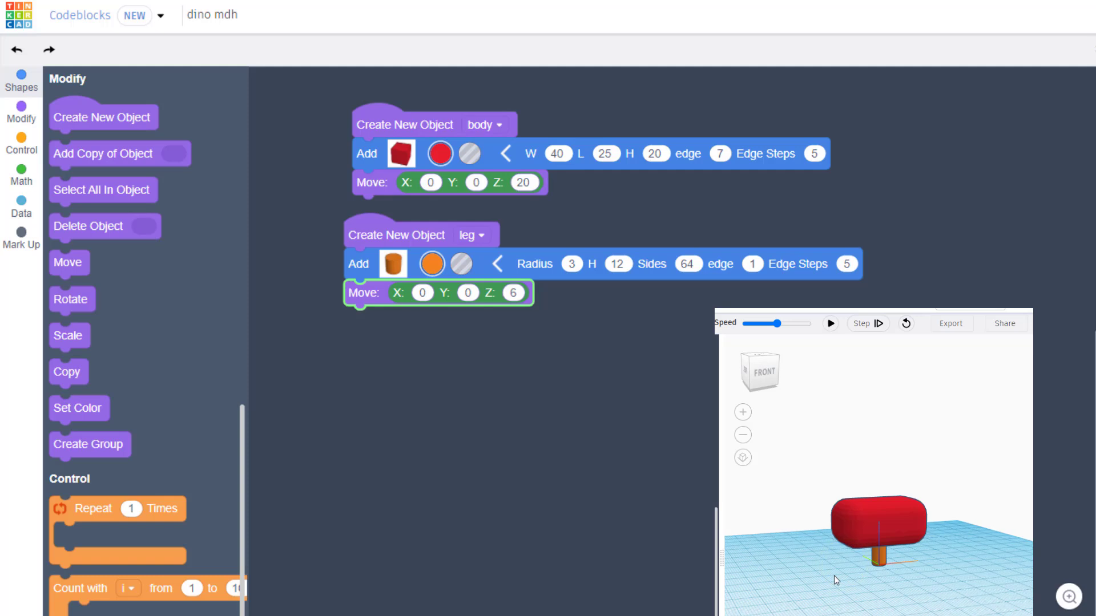
click(22, 77)
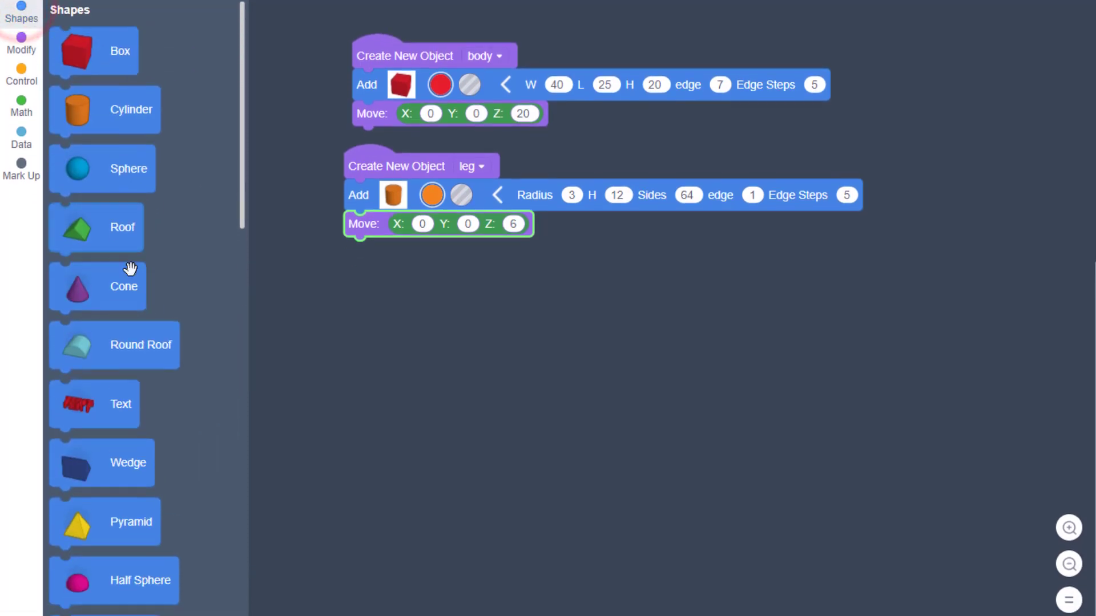
Add a half-sphere foot to leg, moved to X -3, Z 1.
drag(122, 594, 414, 280)
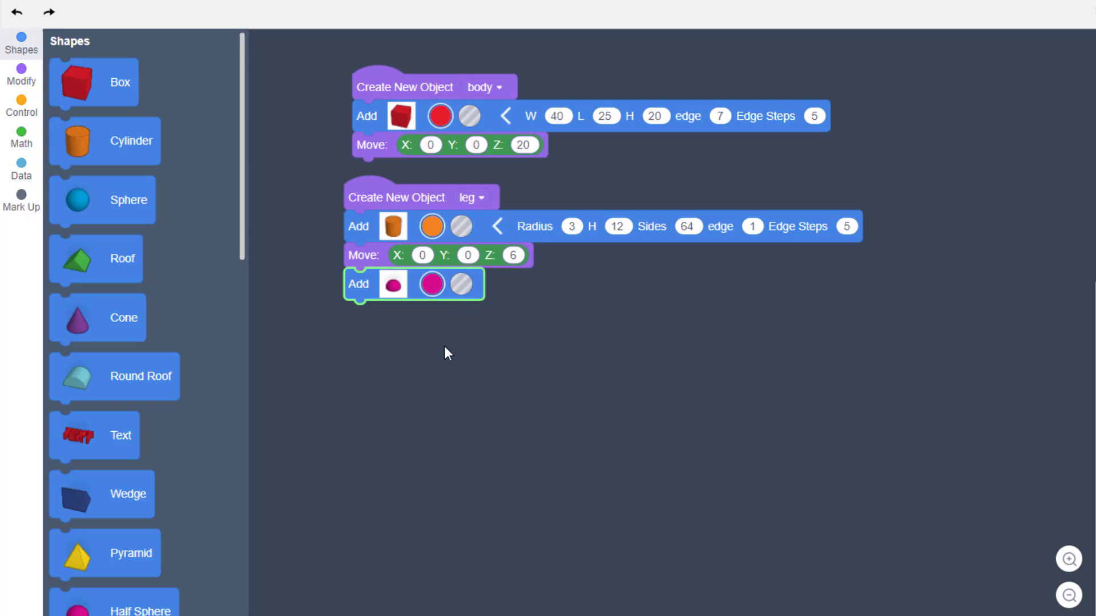
click(21, 75)
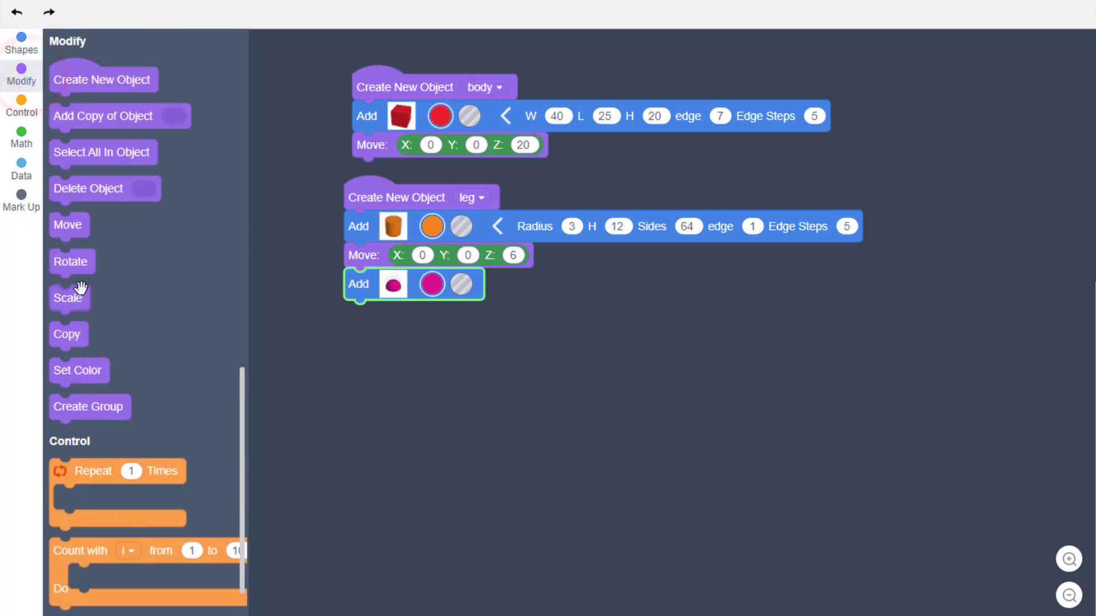
drag(68, 227, 367, 323)
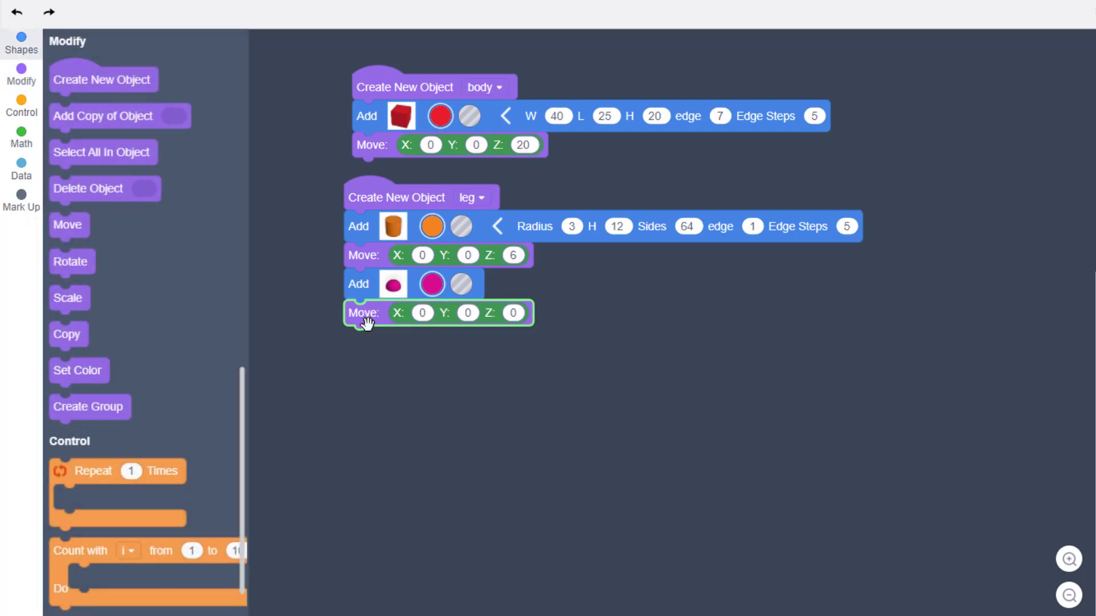
click(423, 314)
text(-3)
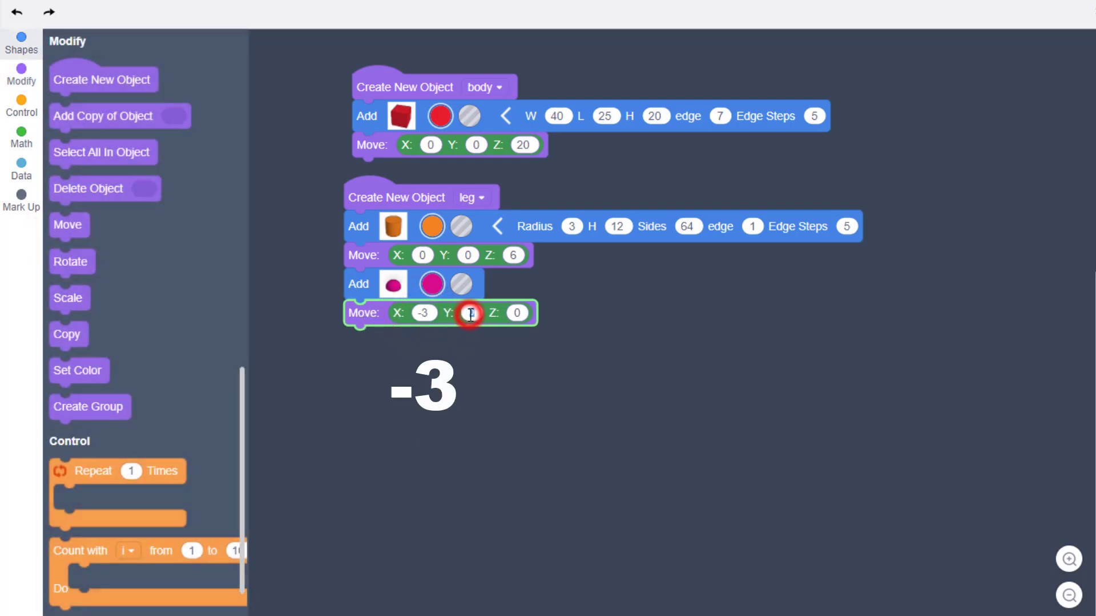
click(470, 313)
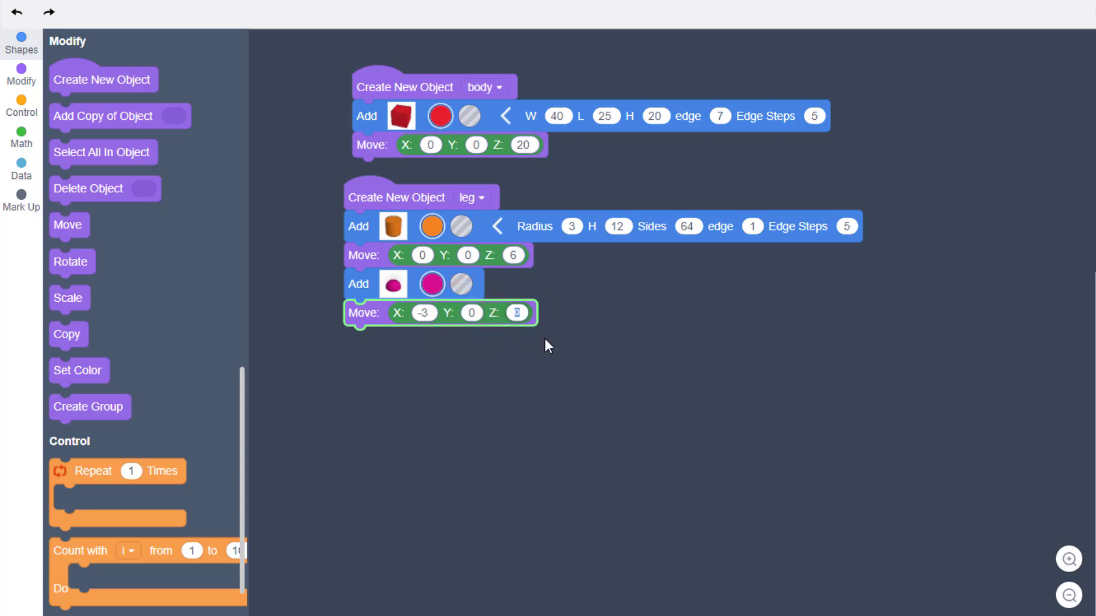
text(1)
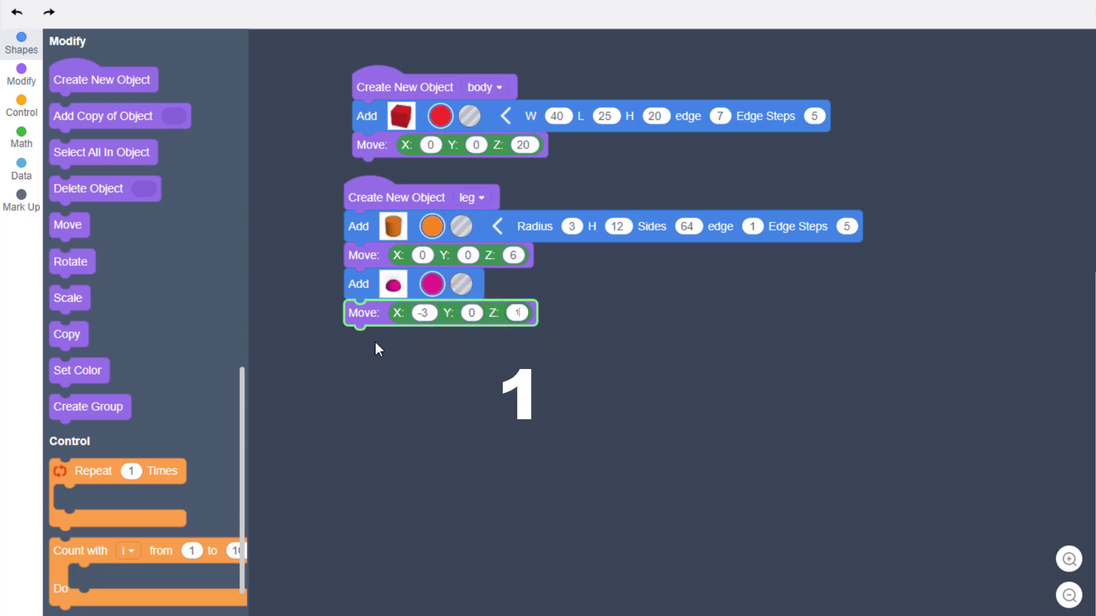
Scale the foot to 0.3, 0.1, 0.2 and run the program to preview it.
drag(69, 297, 362, 349)
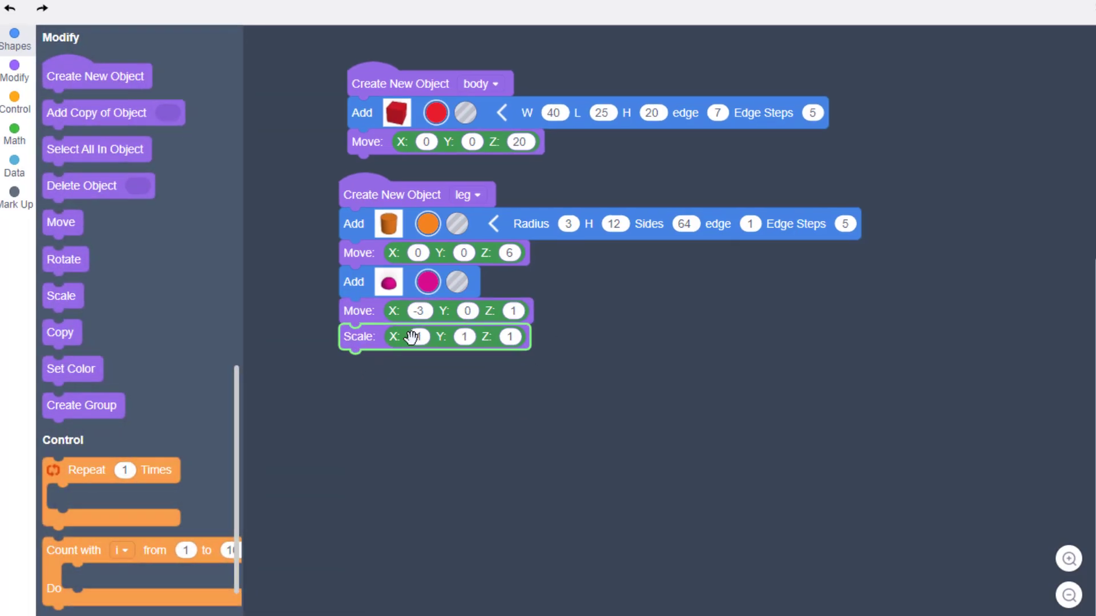
click(423, 338)
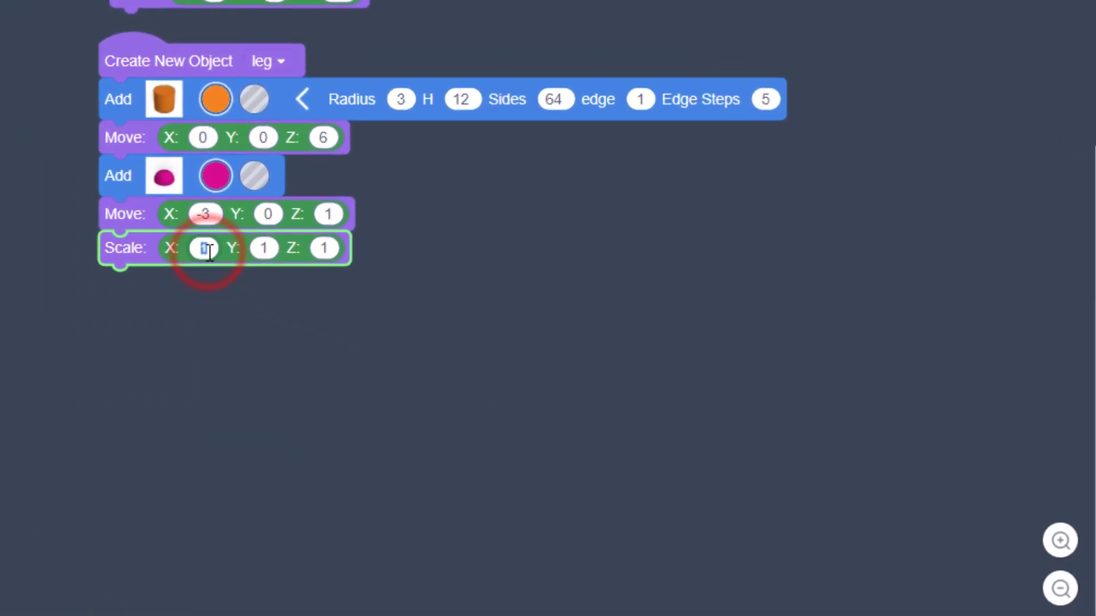
text(0.3)
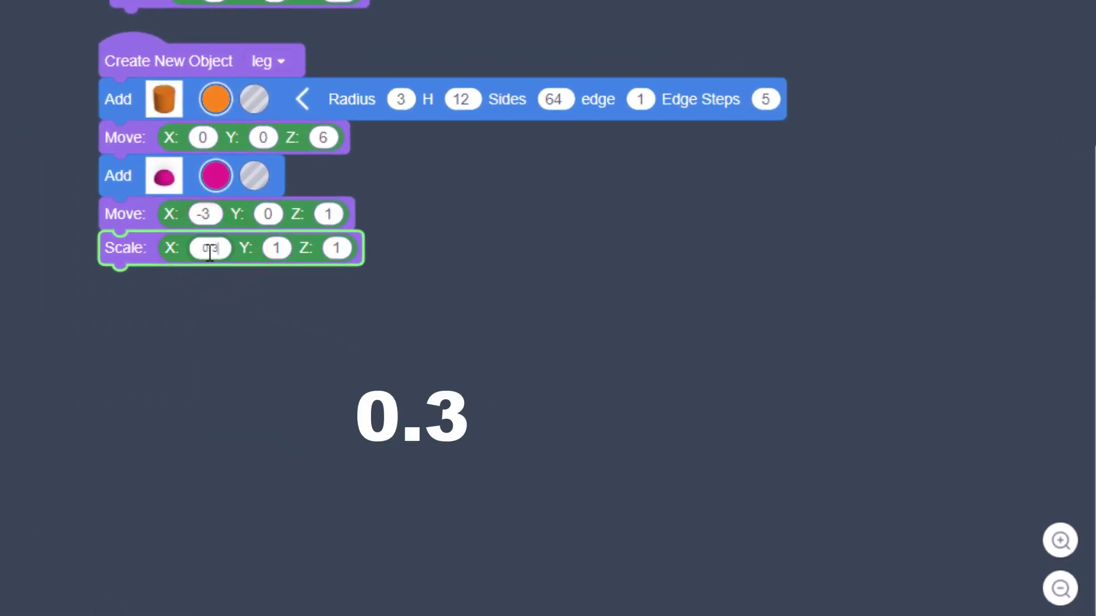
click(278, 247)
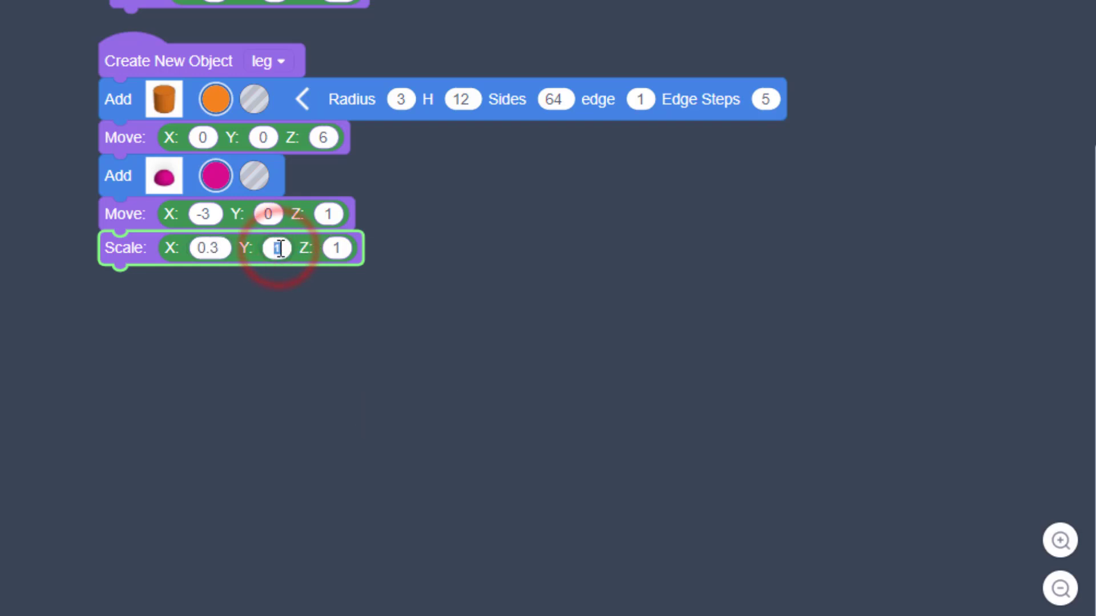
text(.01)
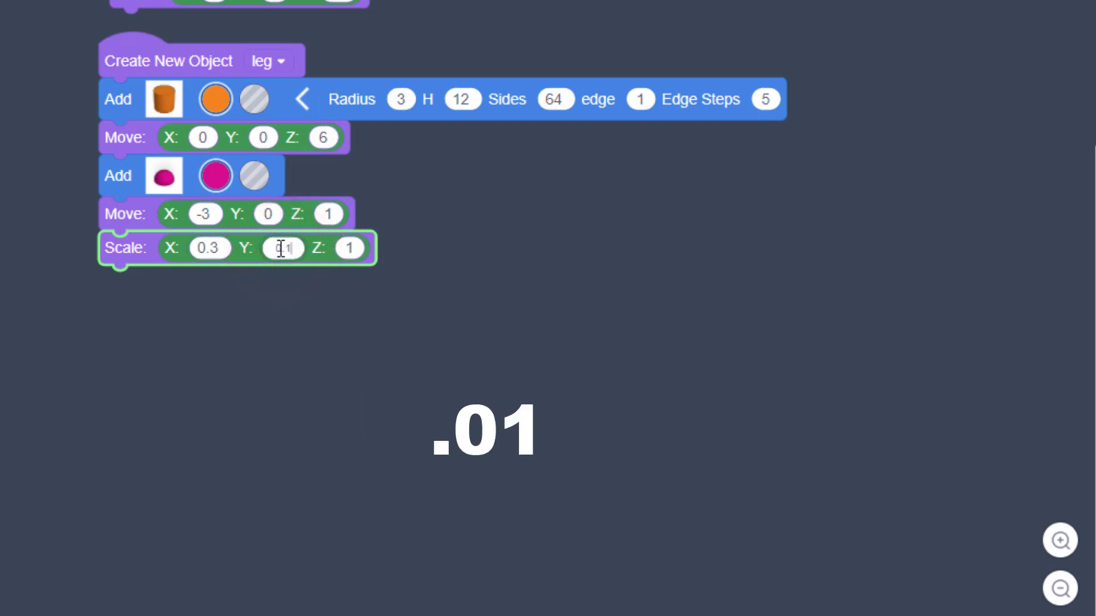
click(349, 249)
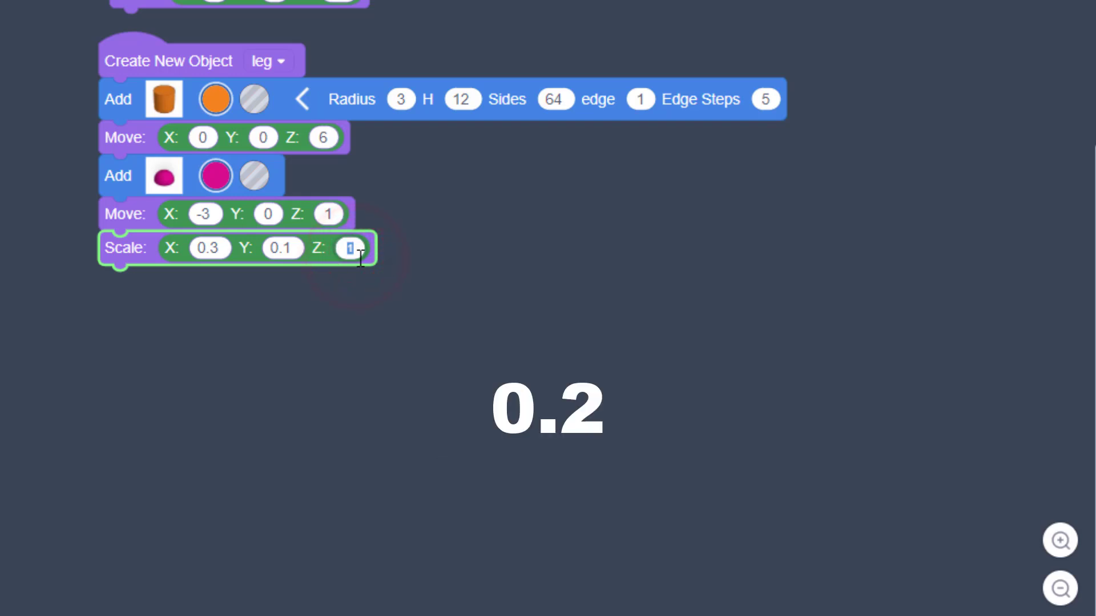
text(0.2)
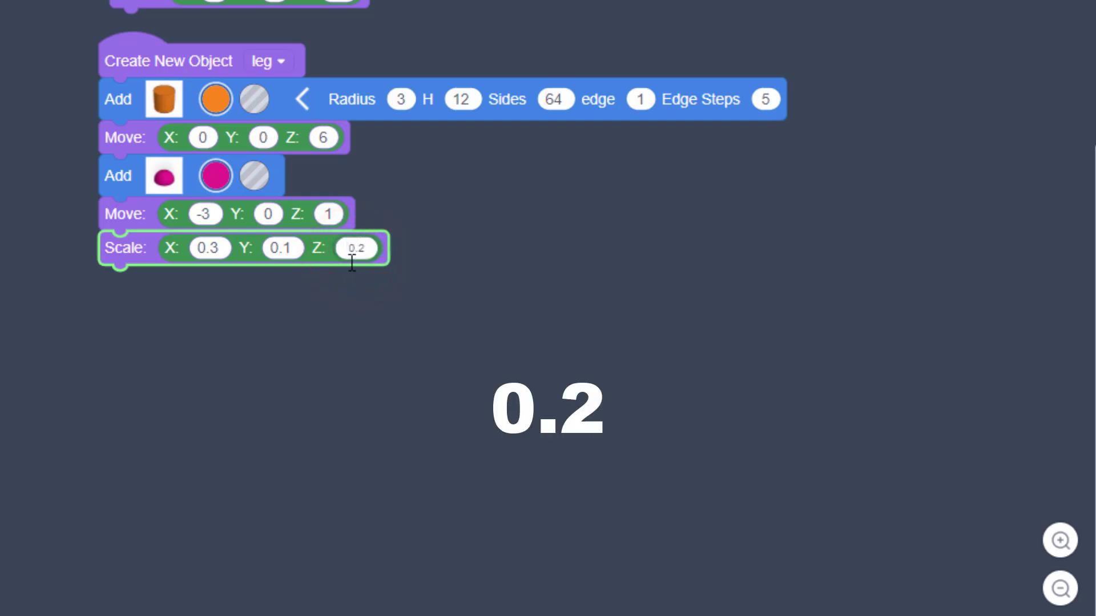
click(323, 299)
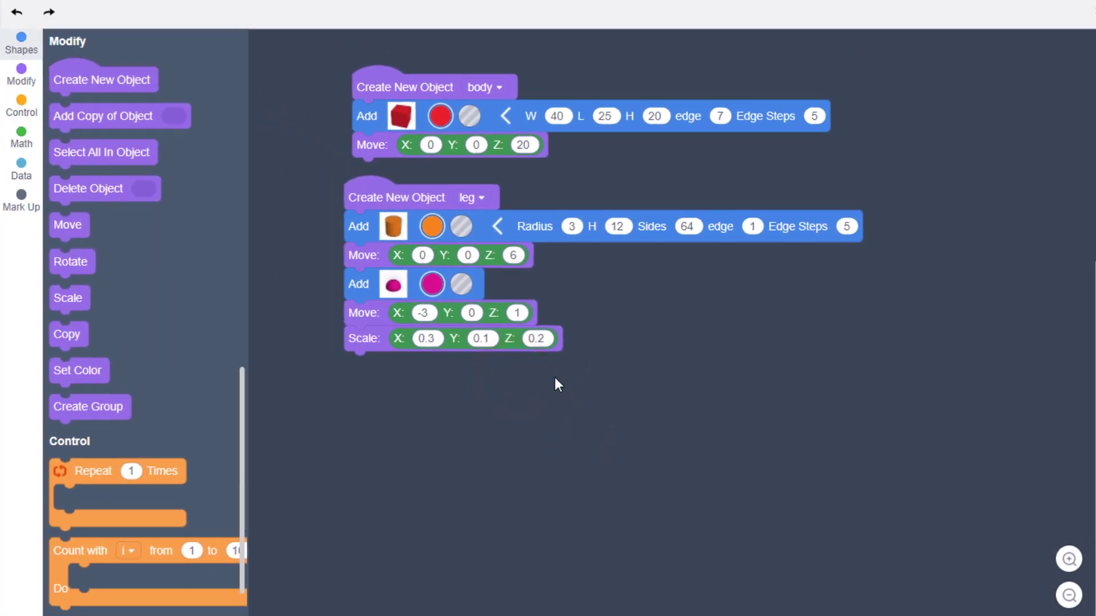
click(1026, 220)
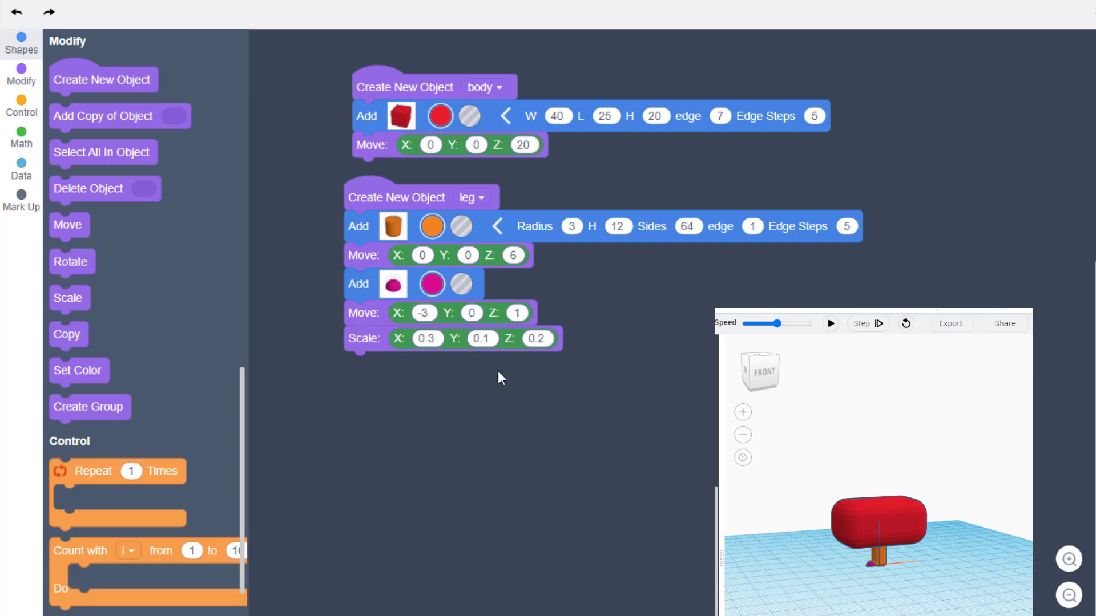
Duplicate the foot stack and rotate the copy 30 degrees around the z axis.
right_click(359, 284)
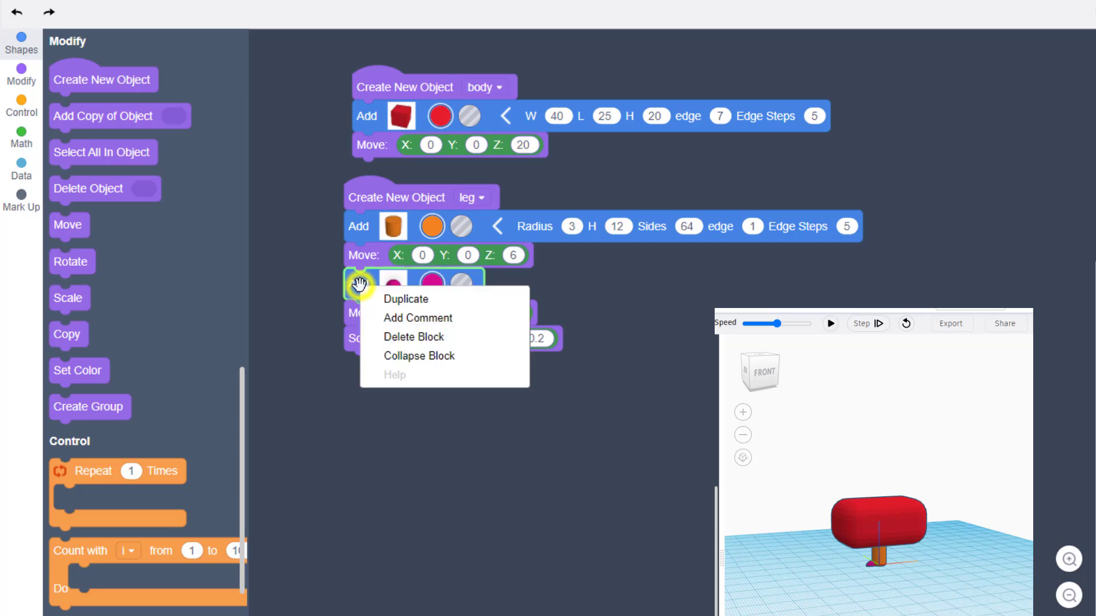
click(384, 298)
drag(405, 351, 357, 357)
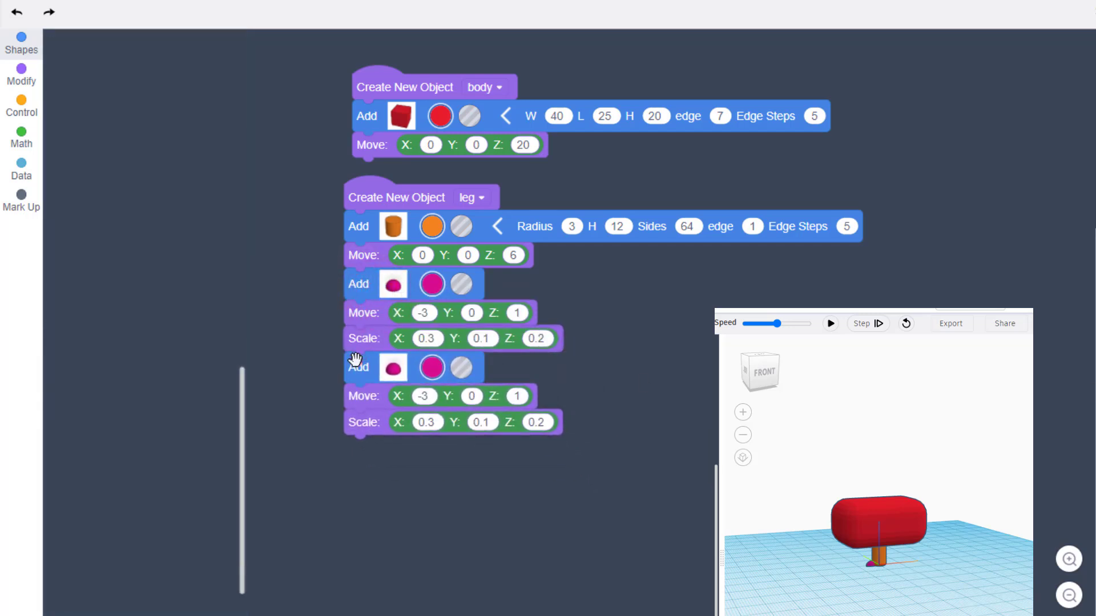
drag(80, 268, 365, 457)
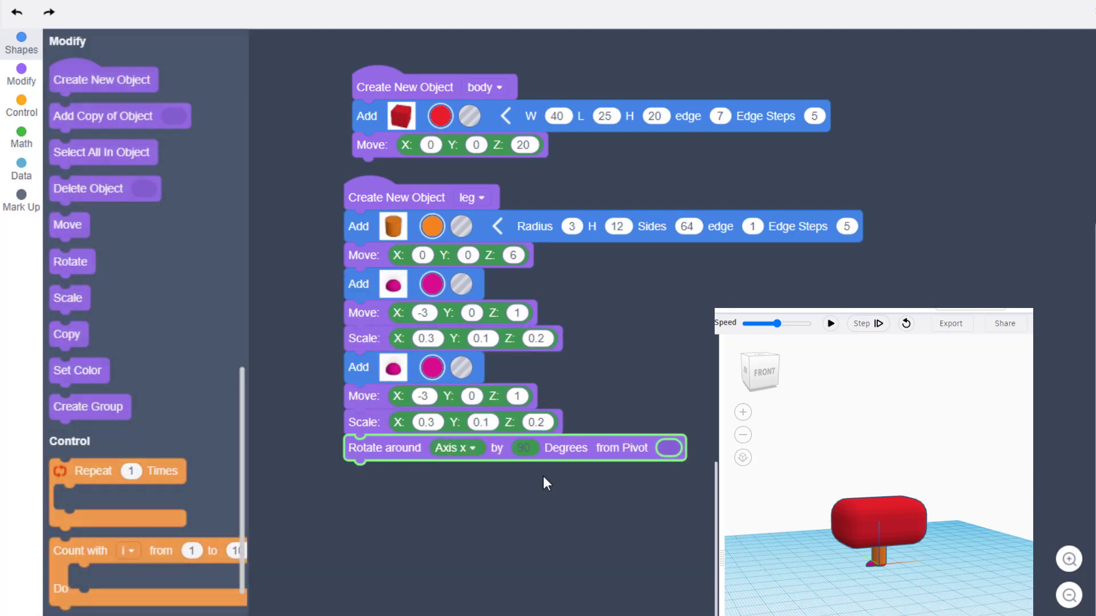
click(476, 447)
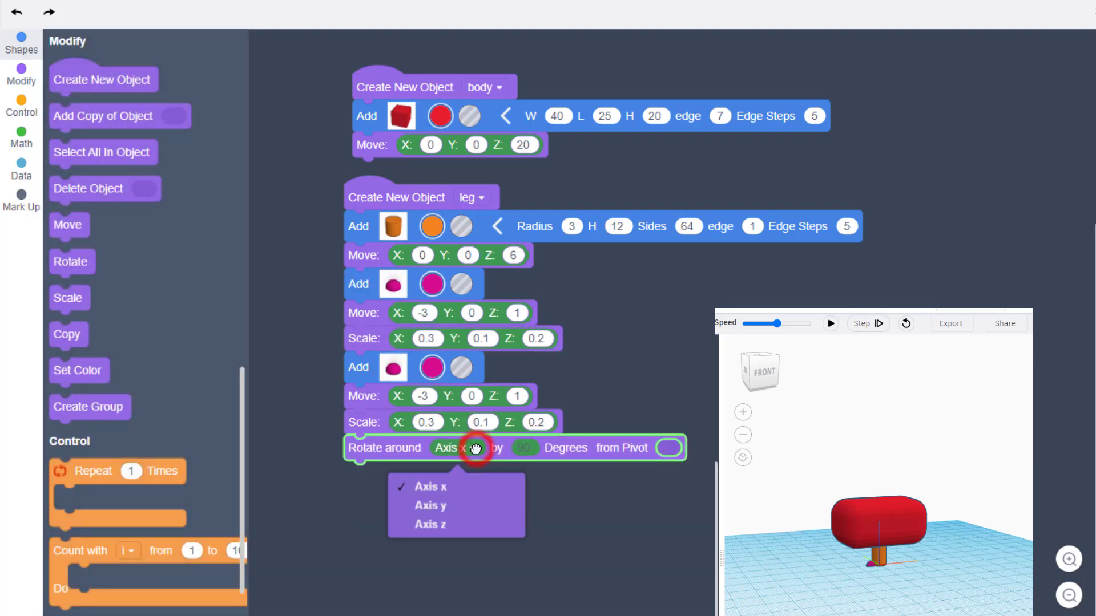
click(429, 528)
click(522, 447)
drag(563, 522, 545, 495)
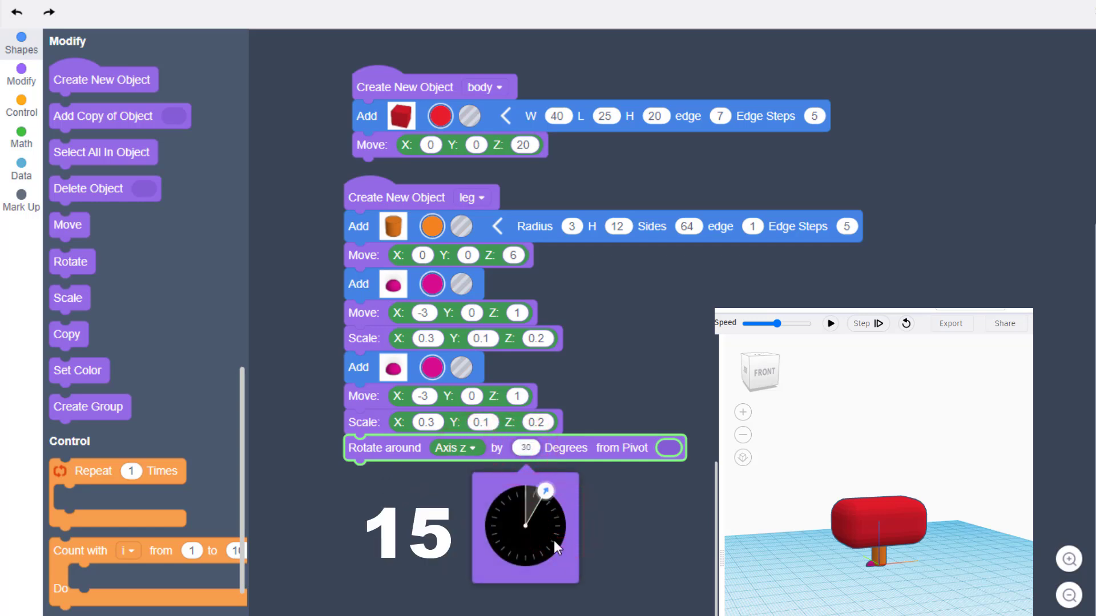
Shift the copied foot to Y -2 and rerun the program at high speed to check it.
click(472, 396)
text(-2)
click(567, 382)
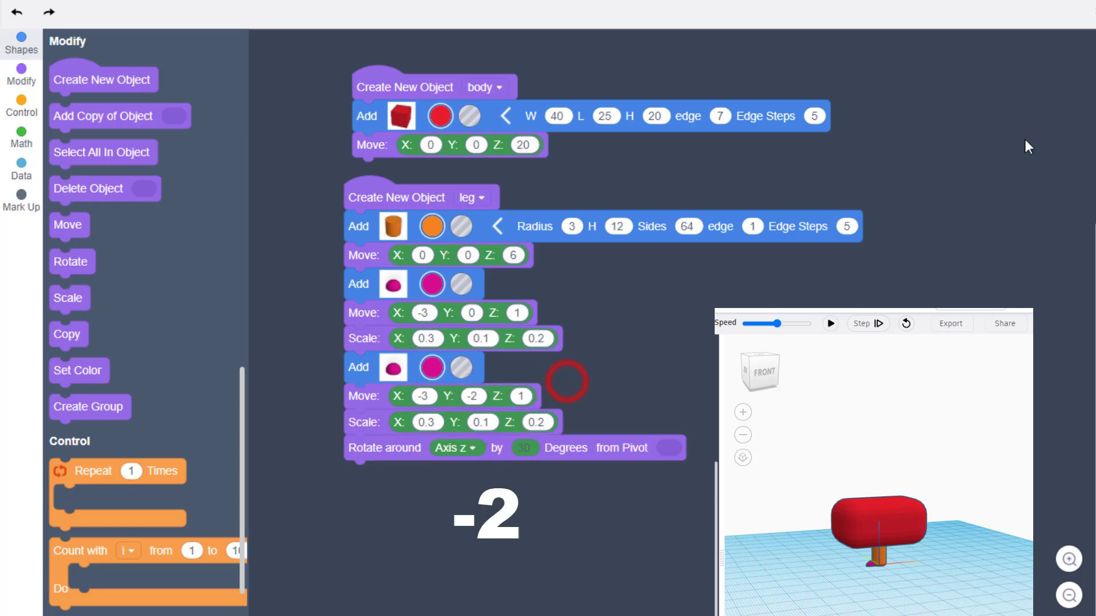
drag(777, 323, 807, 323)
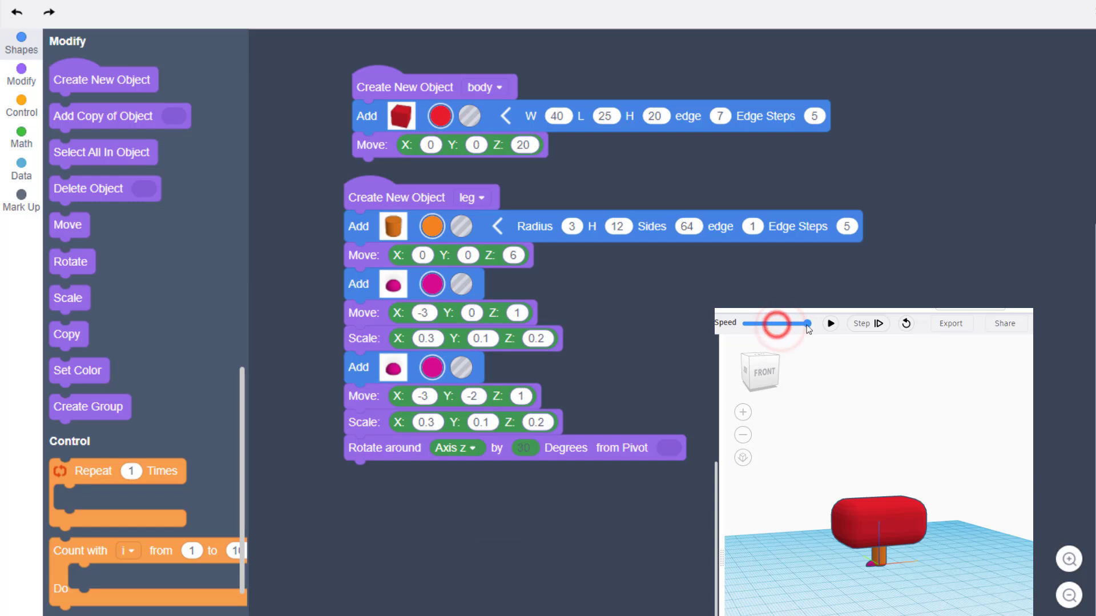
click(832, 323)
scroll(856, 583, up, 2)
right_drag(863, 585, 884, 577)
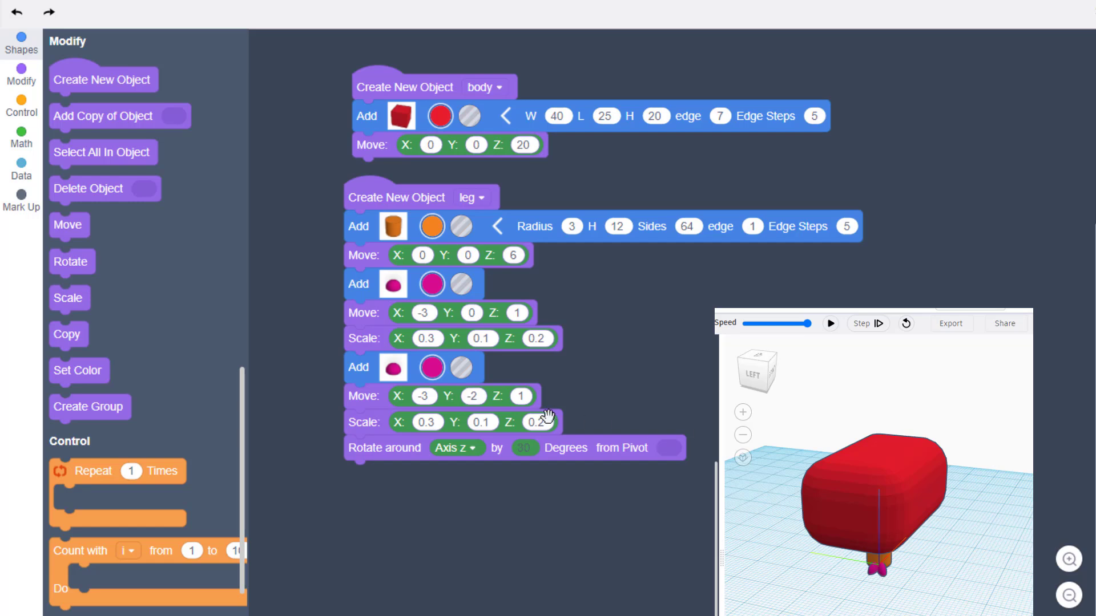
right_click(364, 369)
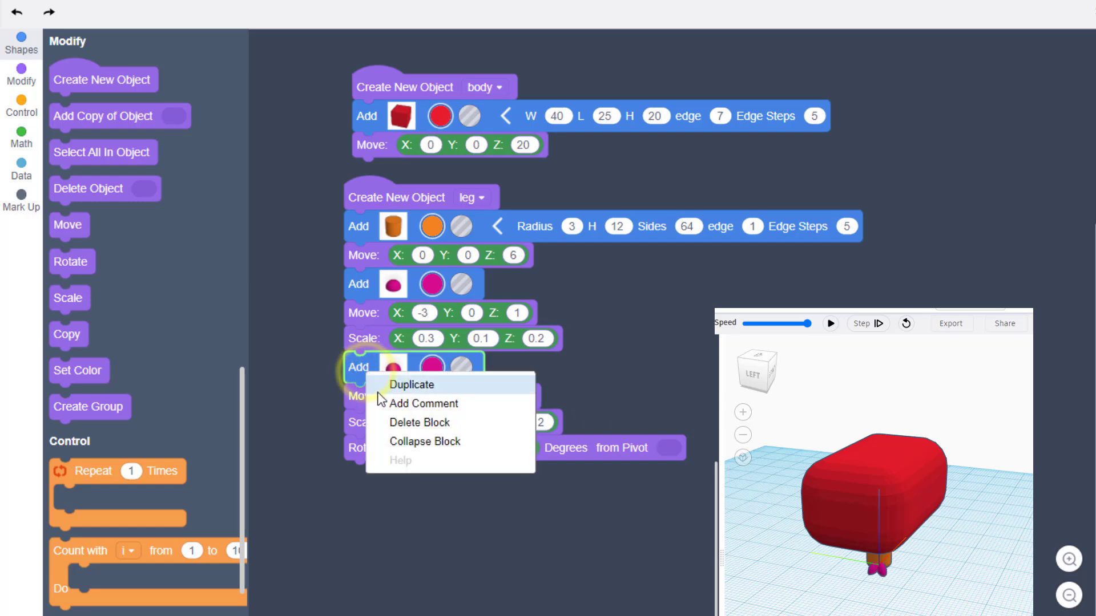
Duplicate the foot stack below and set the copy's Move Y to 2.
click(379, 384)
drag(379, 386, 343, 475)
click(476, 506)
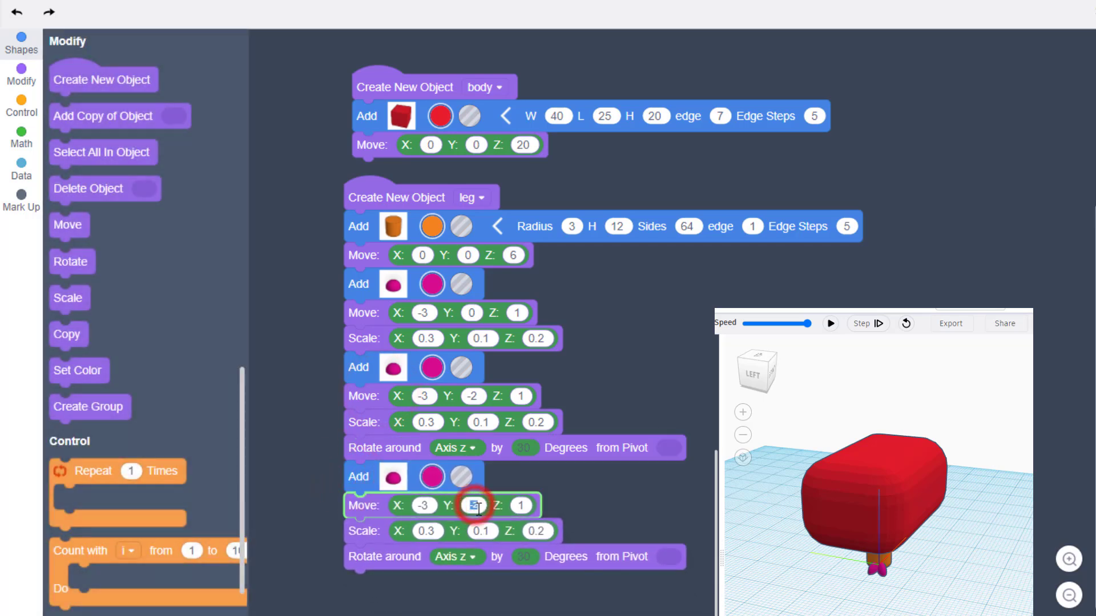
text(2)
key(Return)
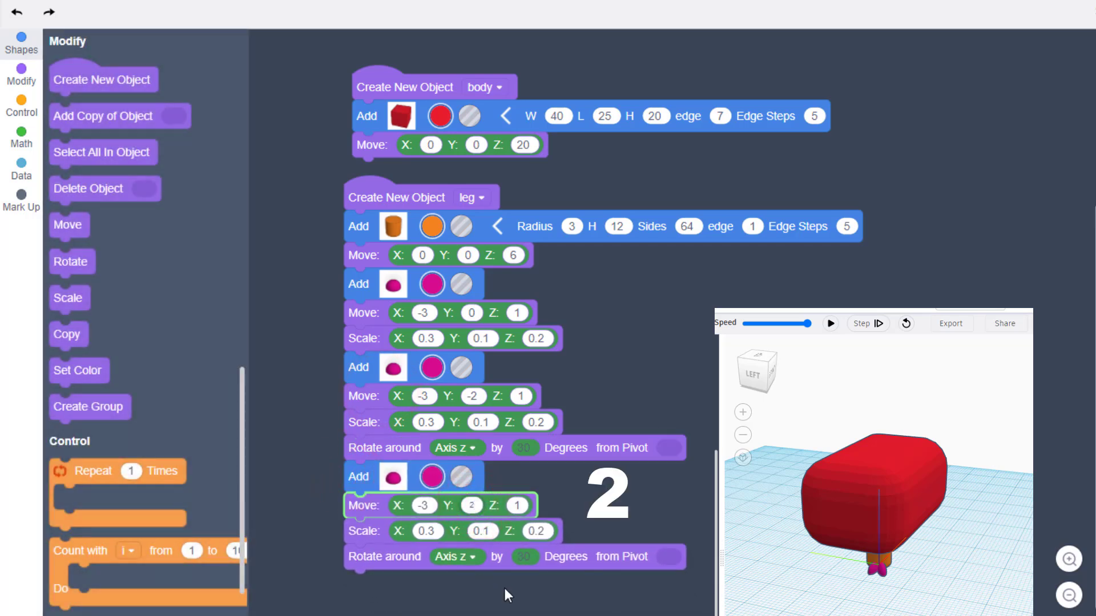
Angle the second foot to -15 degrees and the first foot to 15 degrees.
click(525, 564)
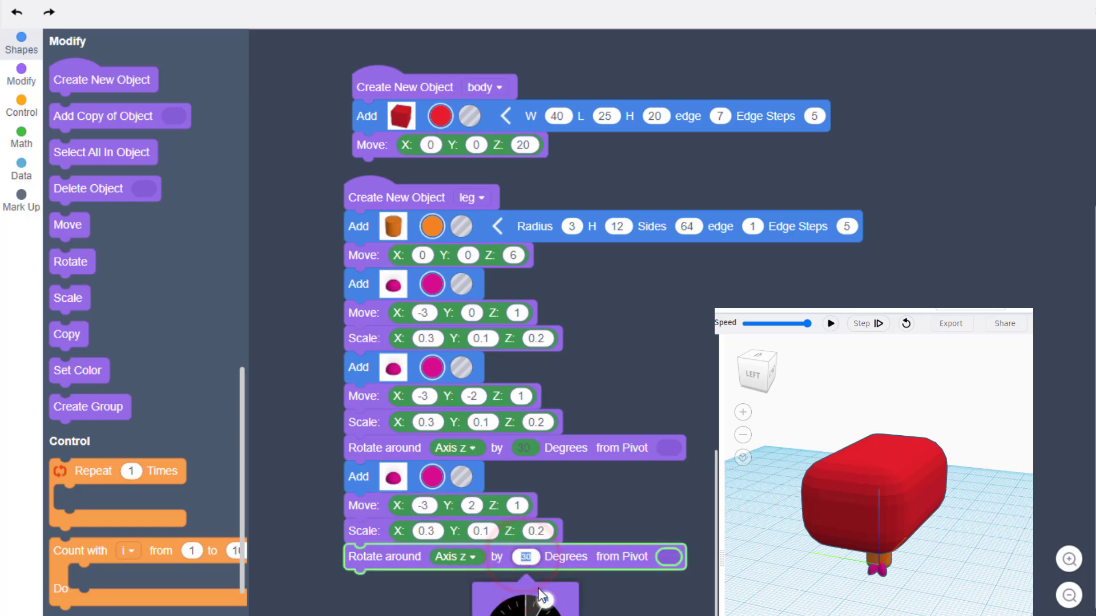
drag(542, 610, 513, 600)
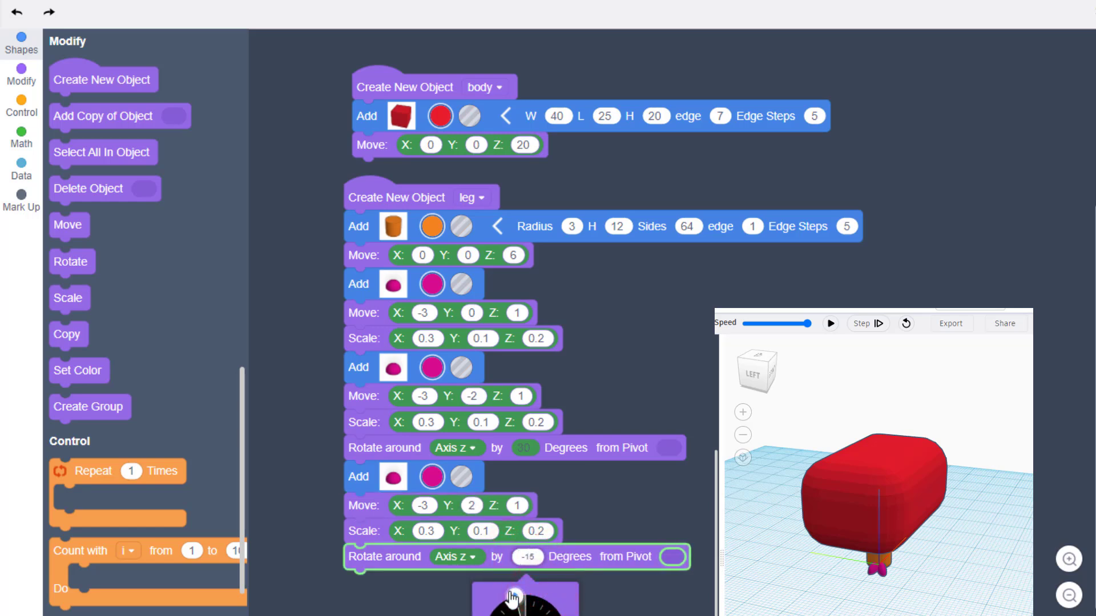
click(524, 448)
drag(536, 485, 540, 487)
click(612, 483)
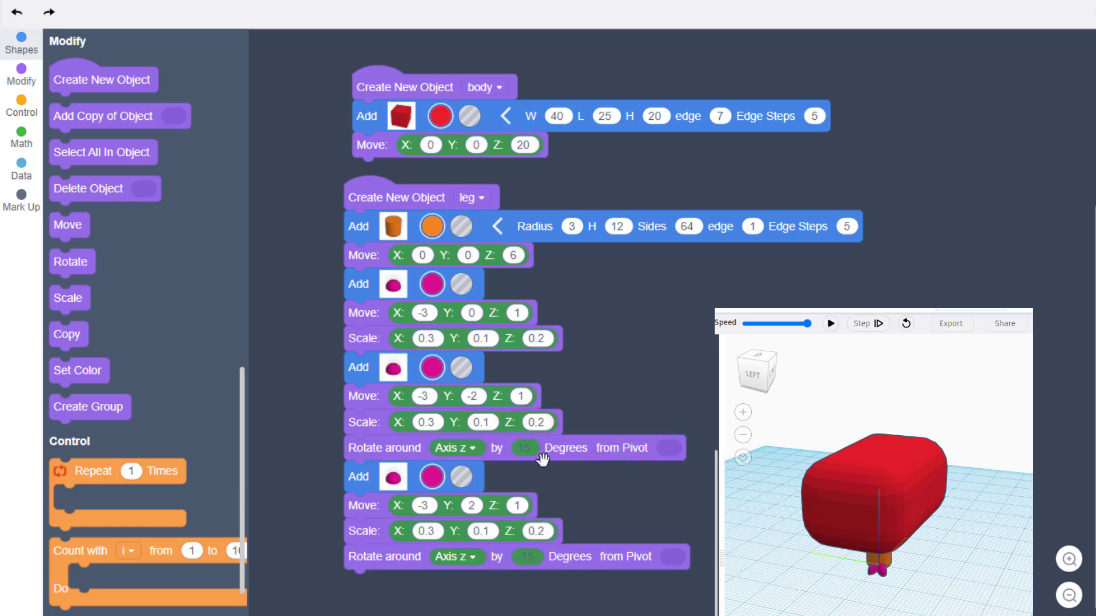
Give both foot rotations a 0,0,0 X/Y/Z pivot and run the preview.
click(21, 137)
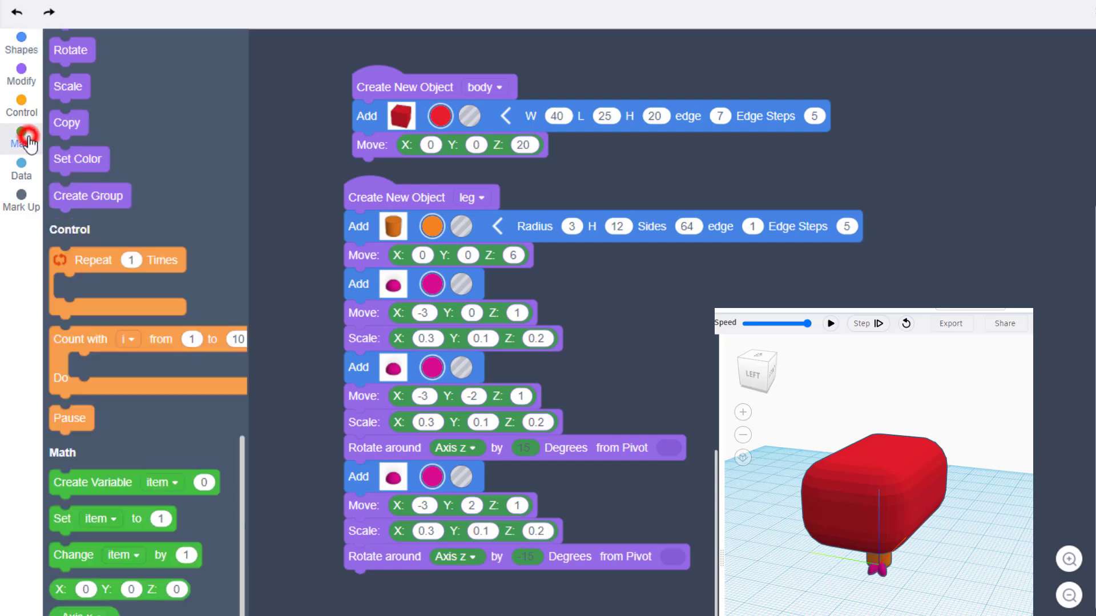
drag(122, 384, 698, 451)
click(21, 137)
drag(117, 386, 722, 558)
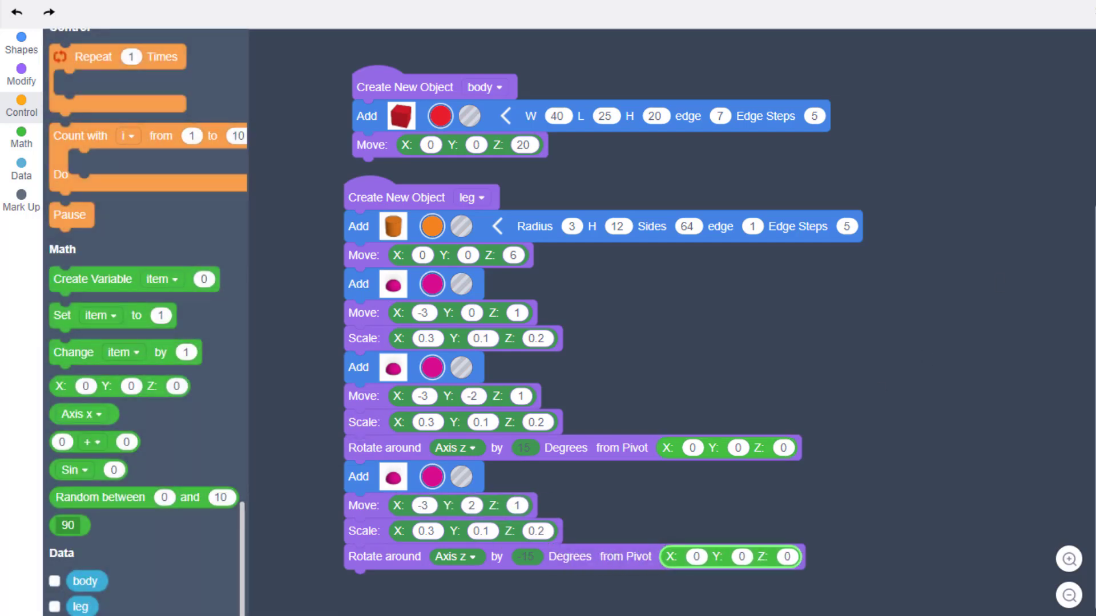
click(829, 324)
drag(856, 586, 831, 586)
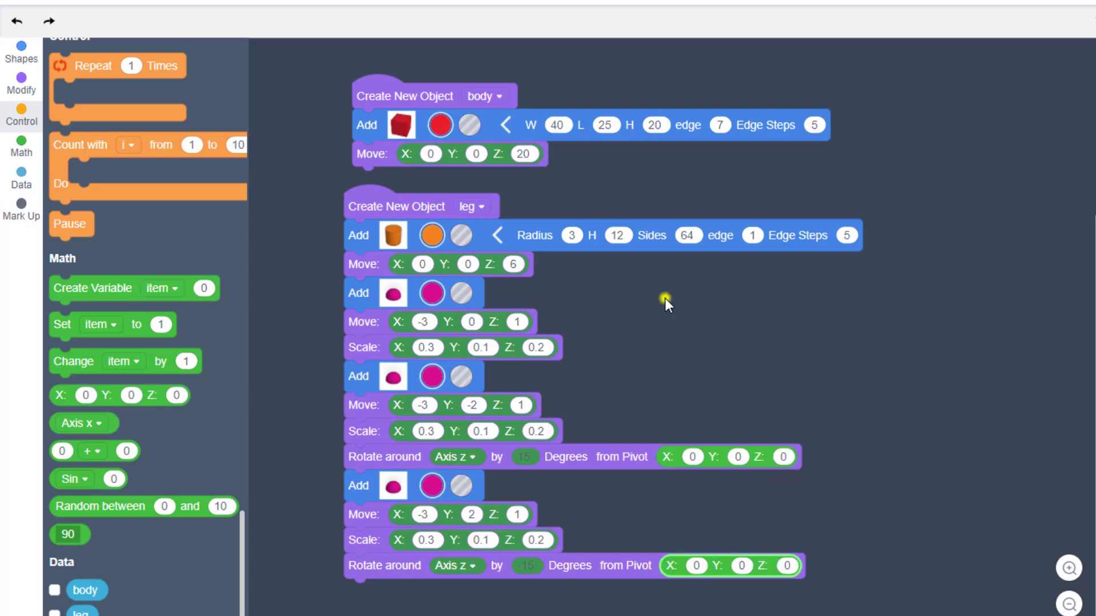
Collapse all blocks and move the leg stack beside the body stack.
right_click(666, 289)
click(724, 370)
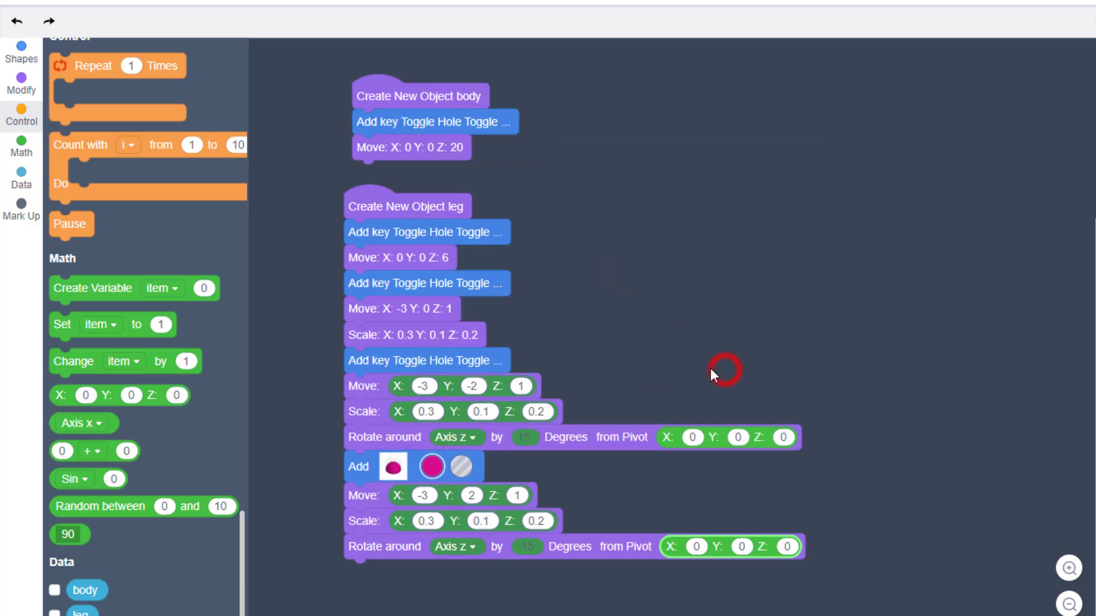
drag(368, 207, 537, 108)
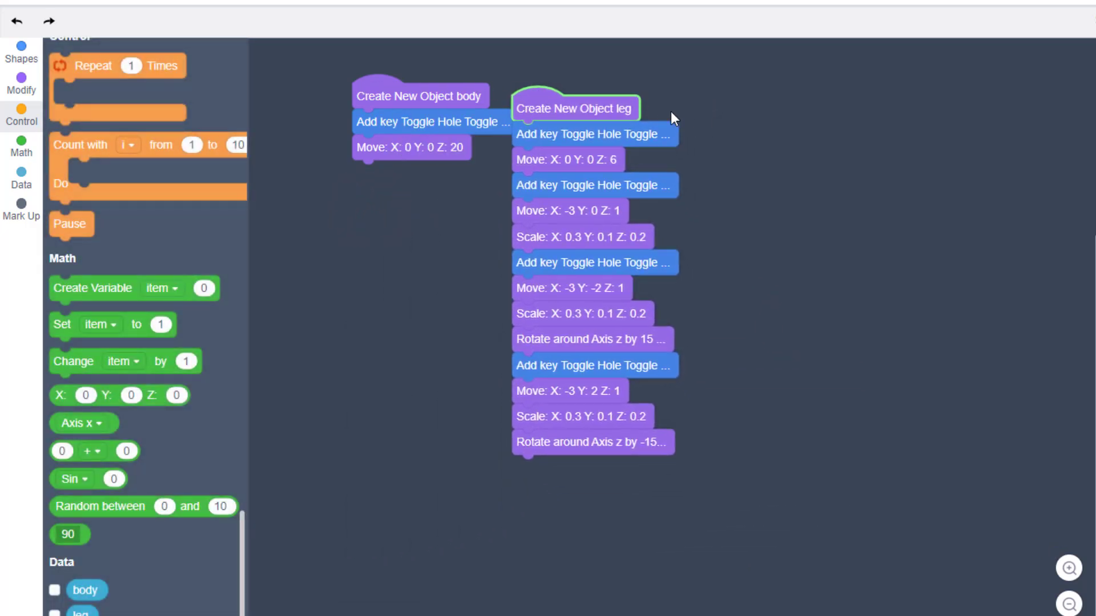
Add a Create New Object block and rename its variable to 'neck'.
click(22, 84)
drag(84, 88, 722, 120)
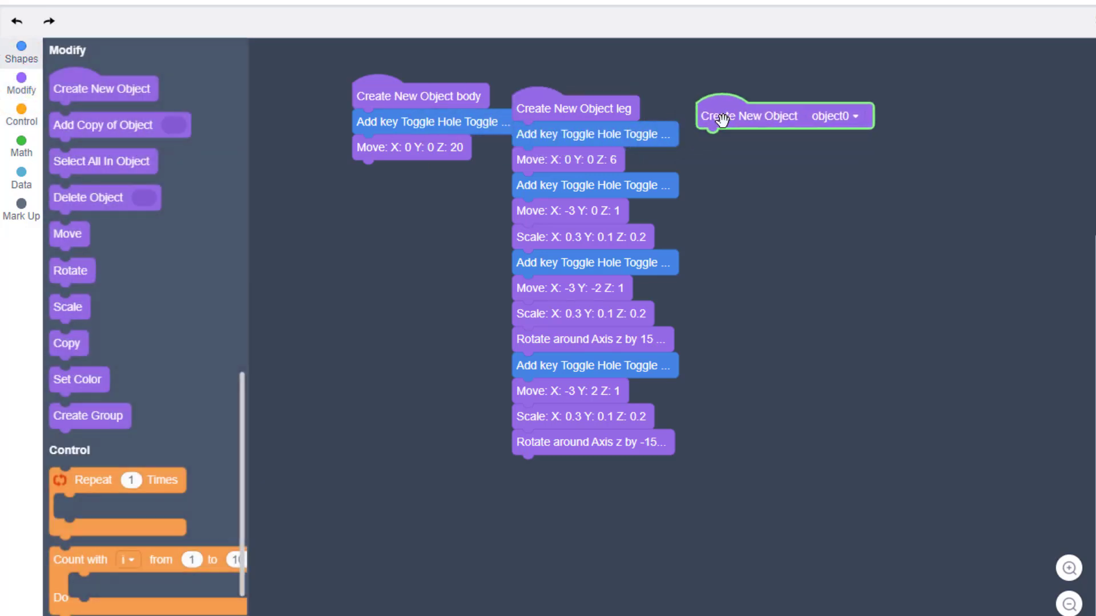
click(854, 117)
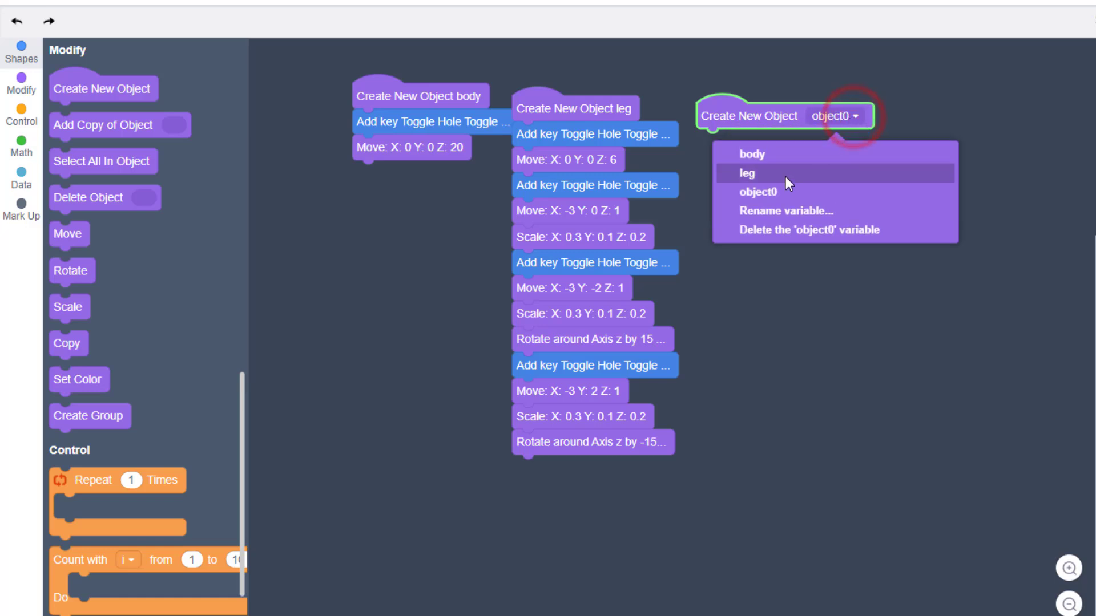
click(786, 210)
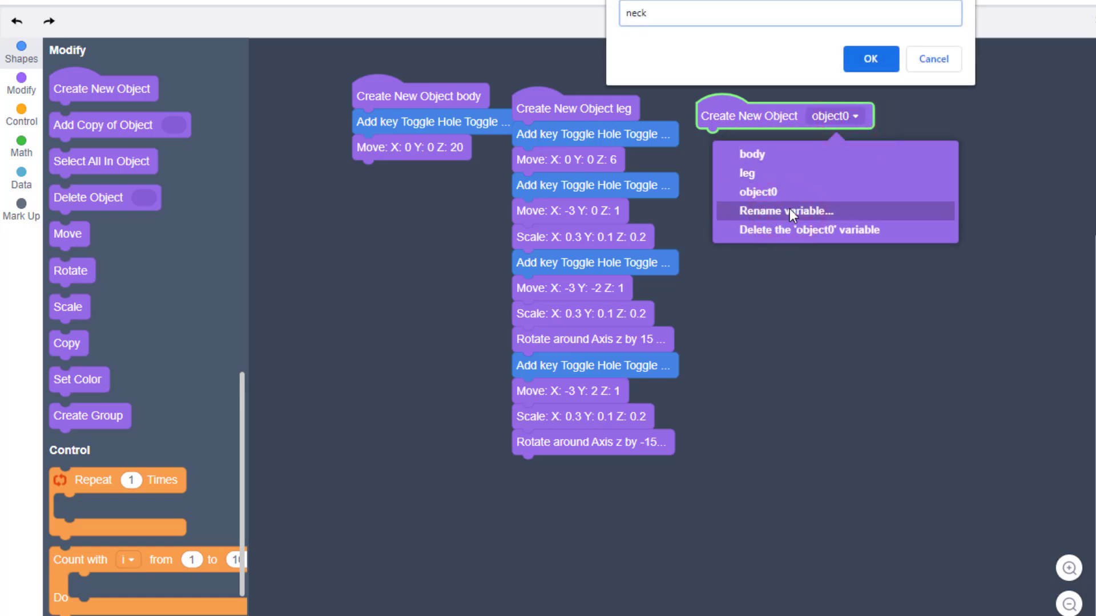
click(868, 61)
click(25, 51)
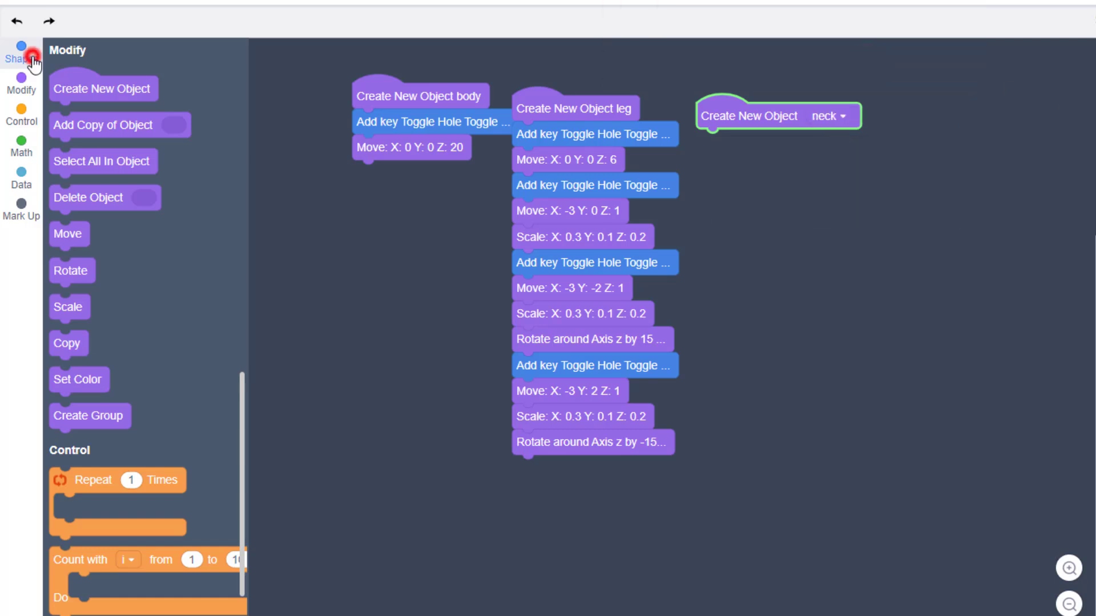
Add a torus to neck with Radius 15, Sides 64, Tube 3, Steps 24, and preview it.
scroll(100, 505, down, 4)
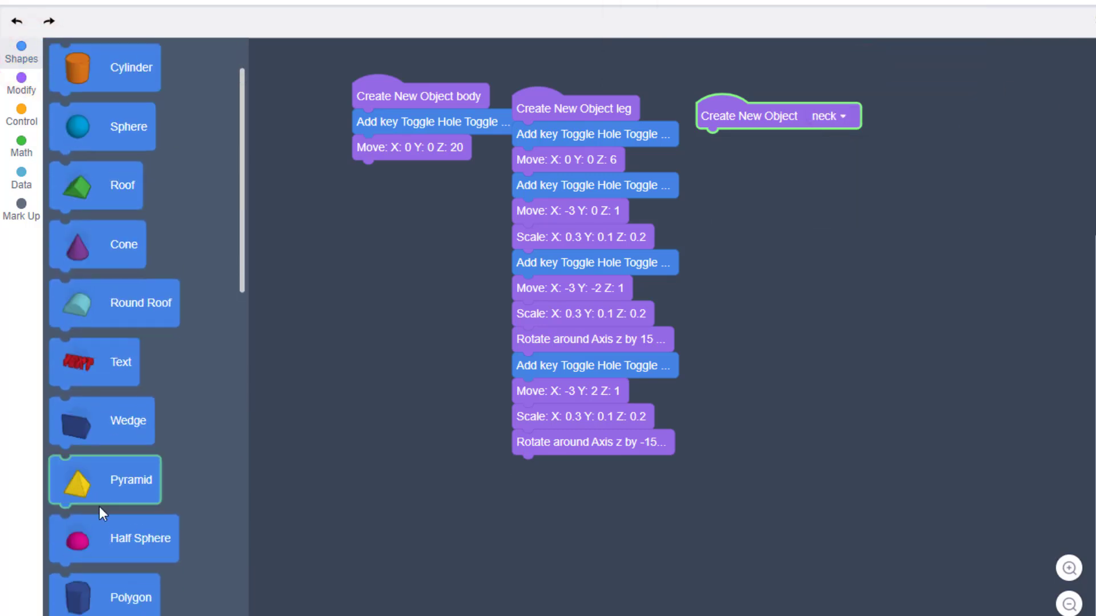
drag(106, 566, 756, 185)
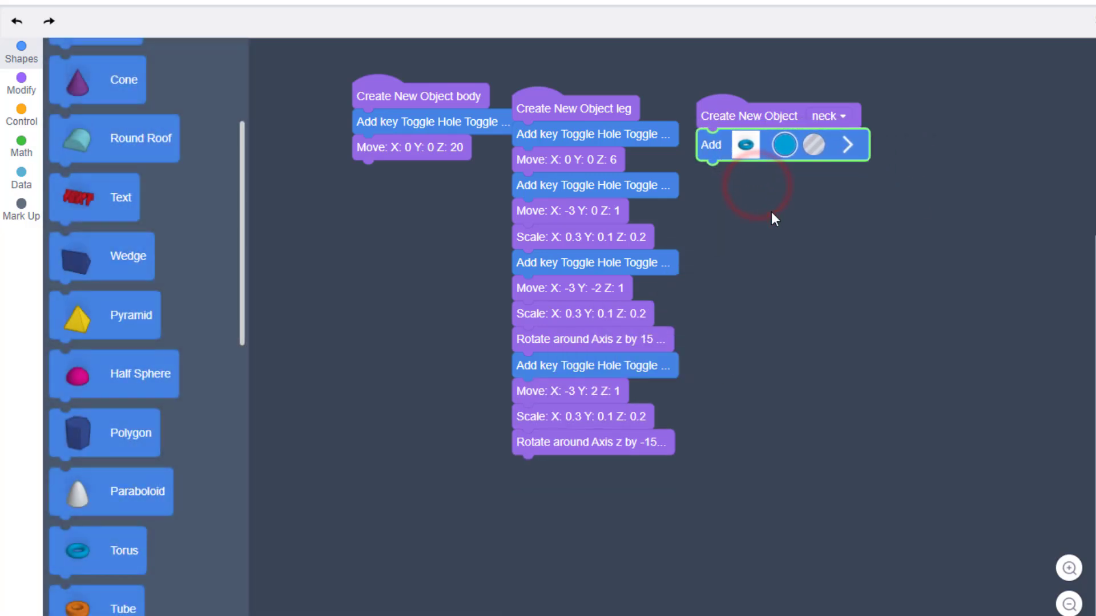
click(847, 147)
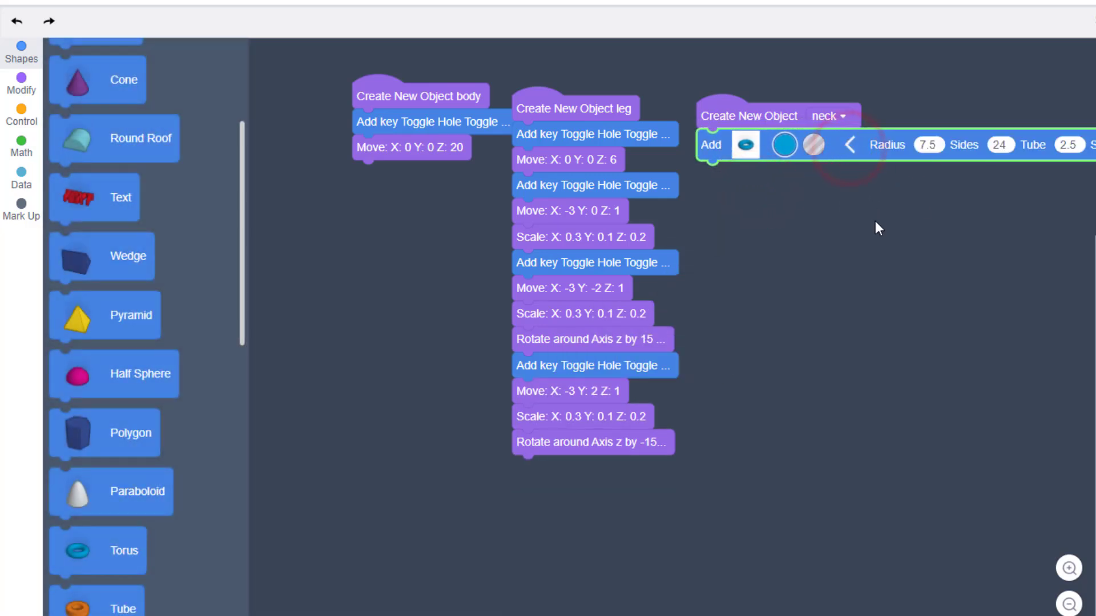
click(751, 144)
text(15)
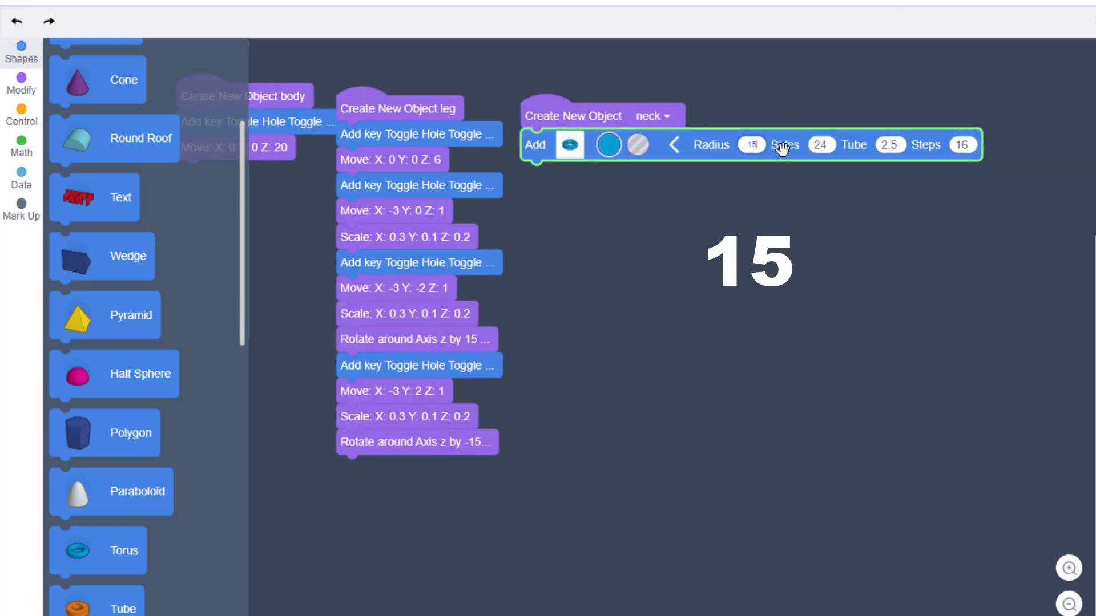
click(822, 145)
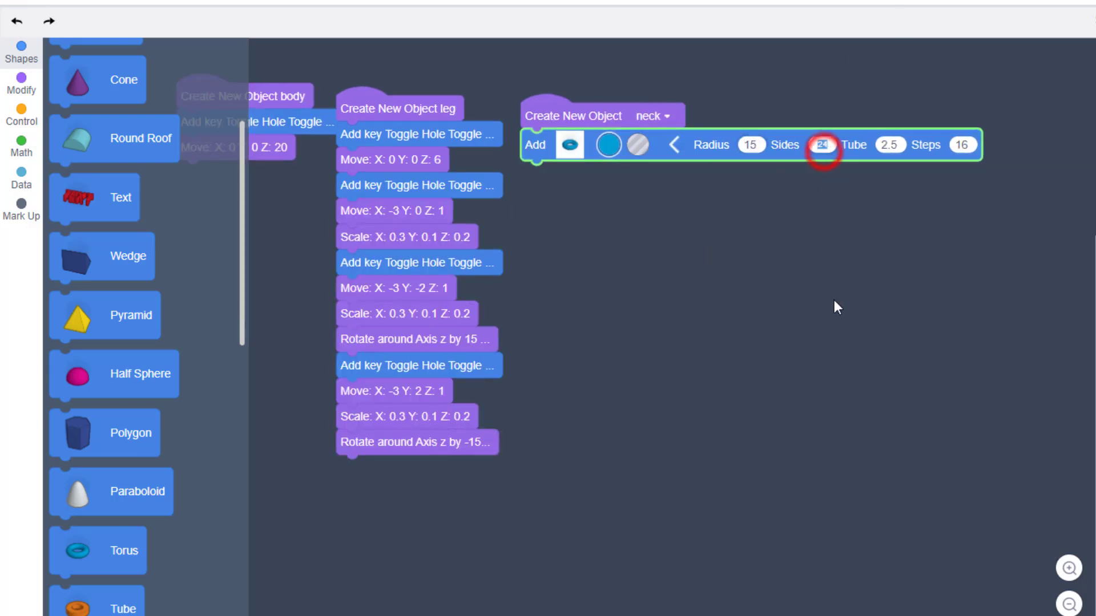
text(64)
click(896, 145)
text(3)
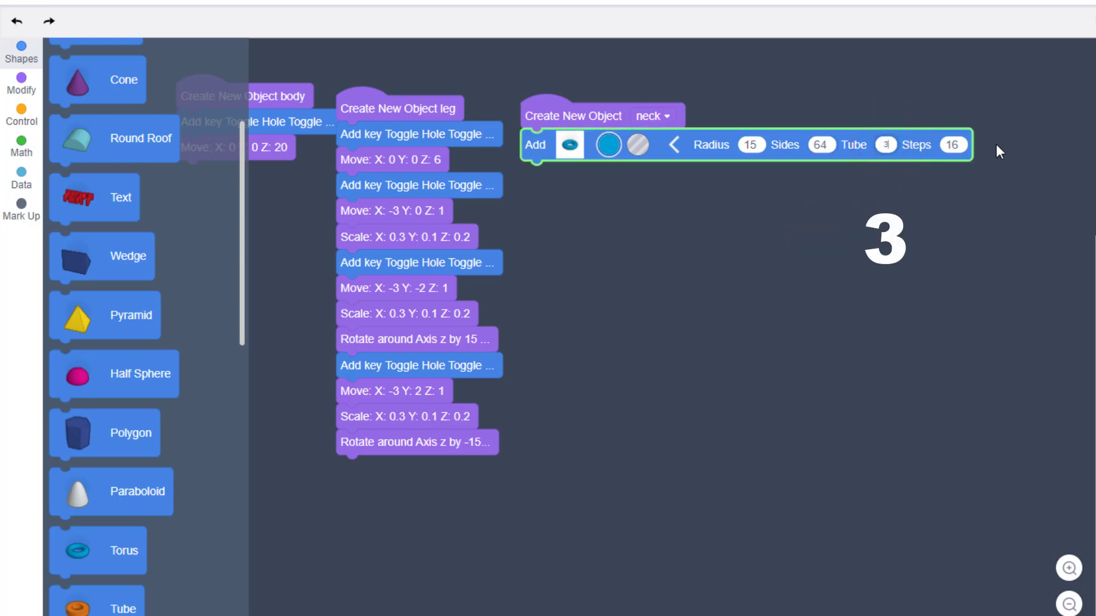
click(950, 145)
text(24)
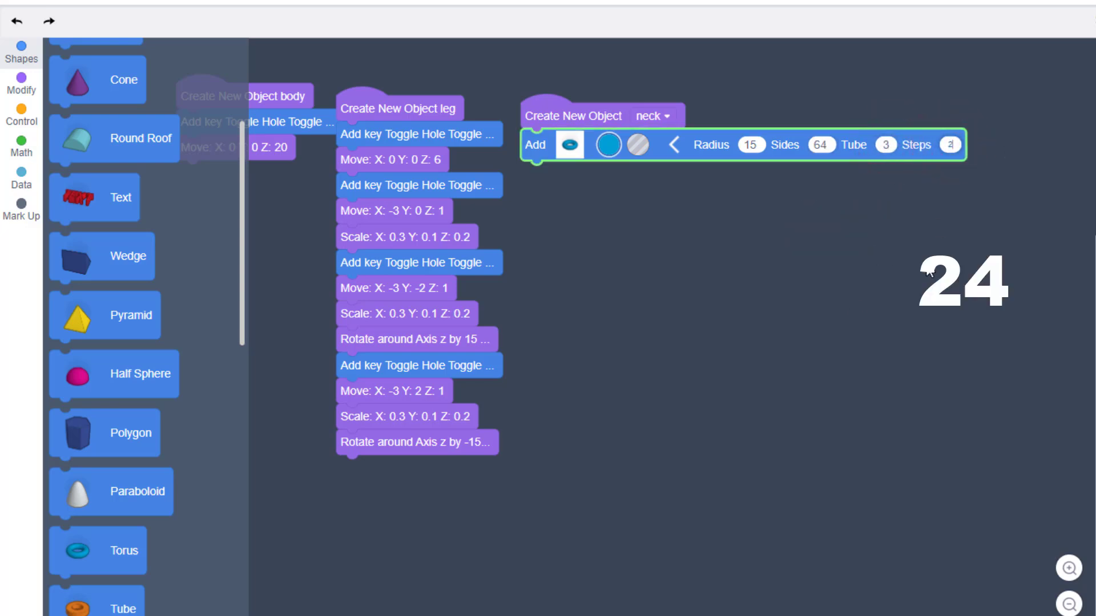
click(752, 204)
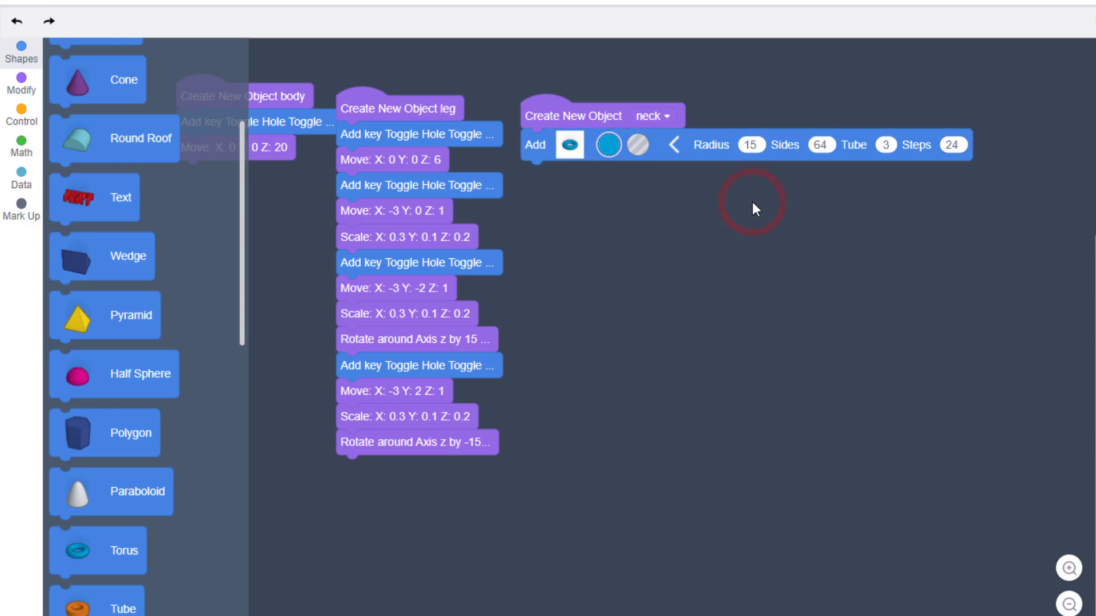
click(824, 324)
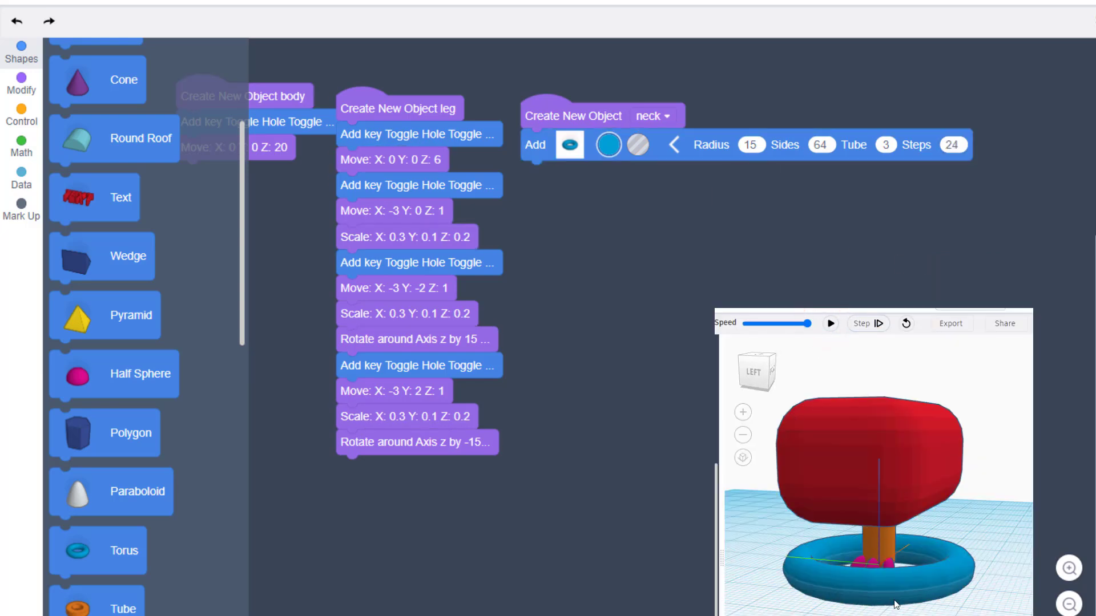
drag(879, 603, 780, 554)
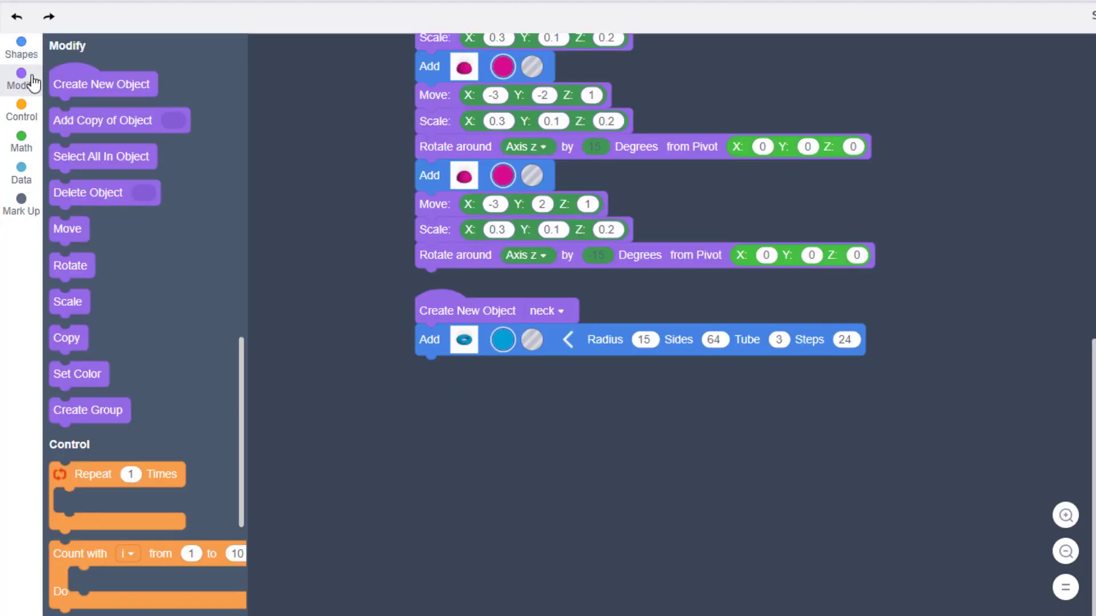
Add a box W 40, L 30, H 10 to the neck, followed by a Move step for Y 15.
scroll(66, 95, up, 15)
drag(67, 94, 441, 386)
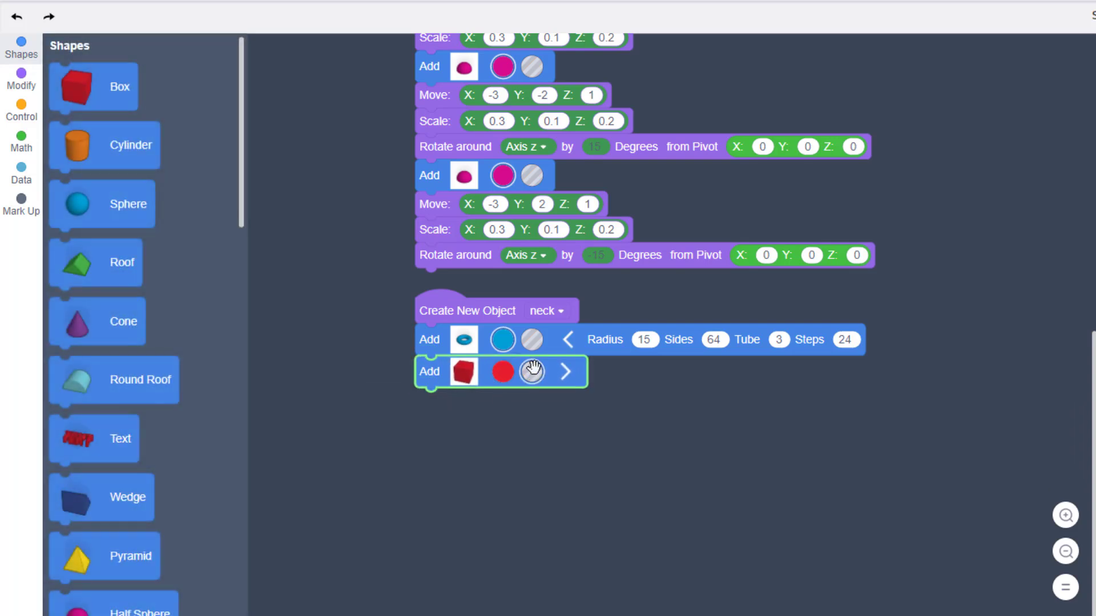
click(565, 372)
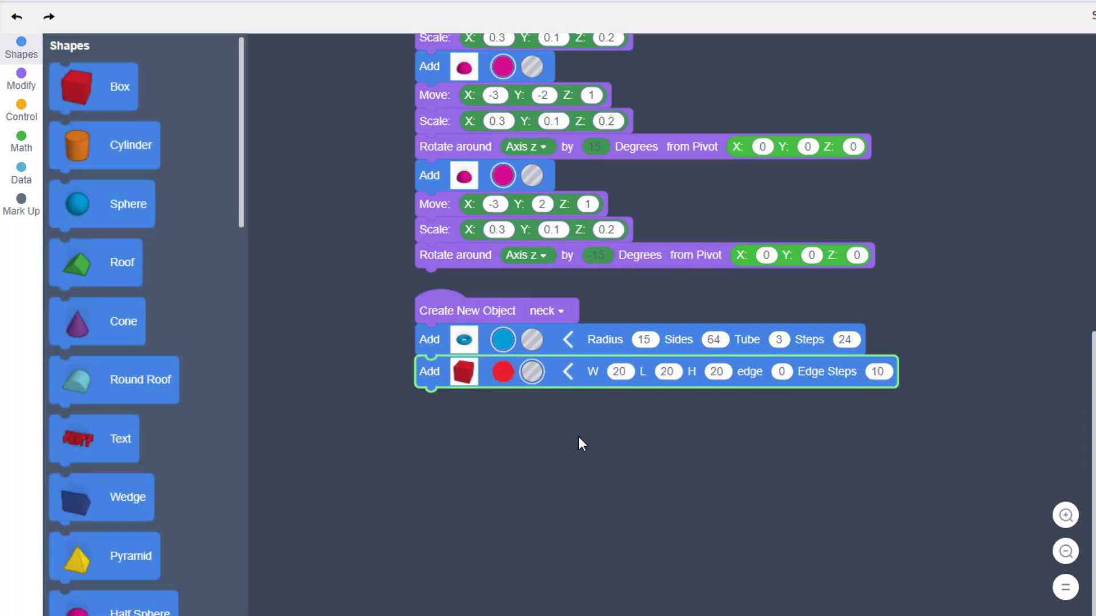
click(621, 372)
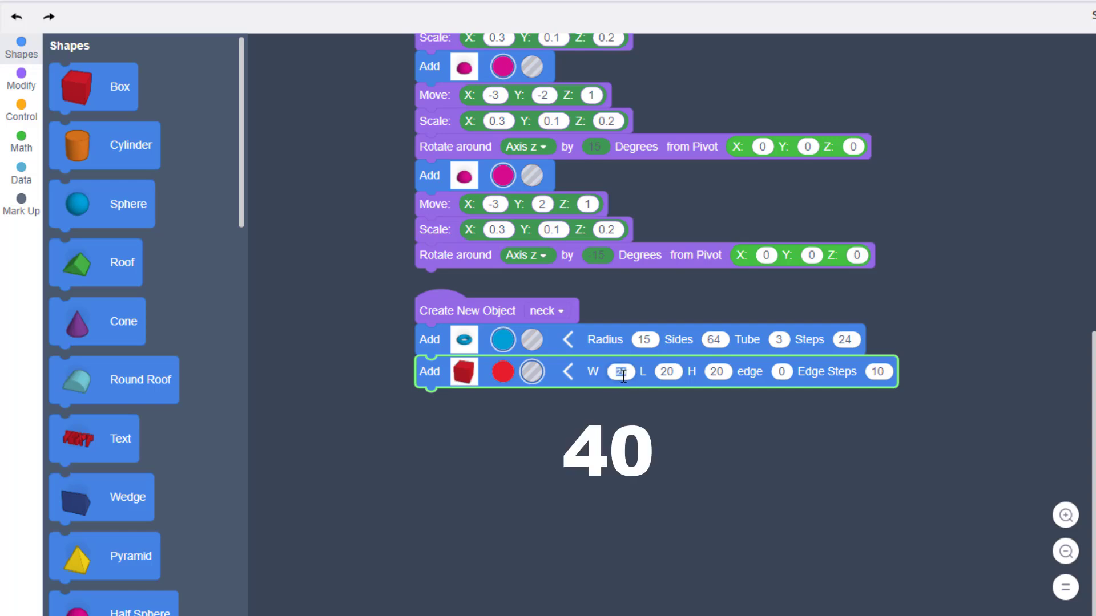
text(40 L 30 H )
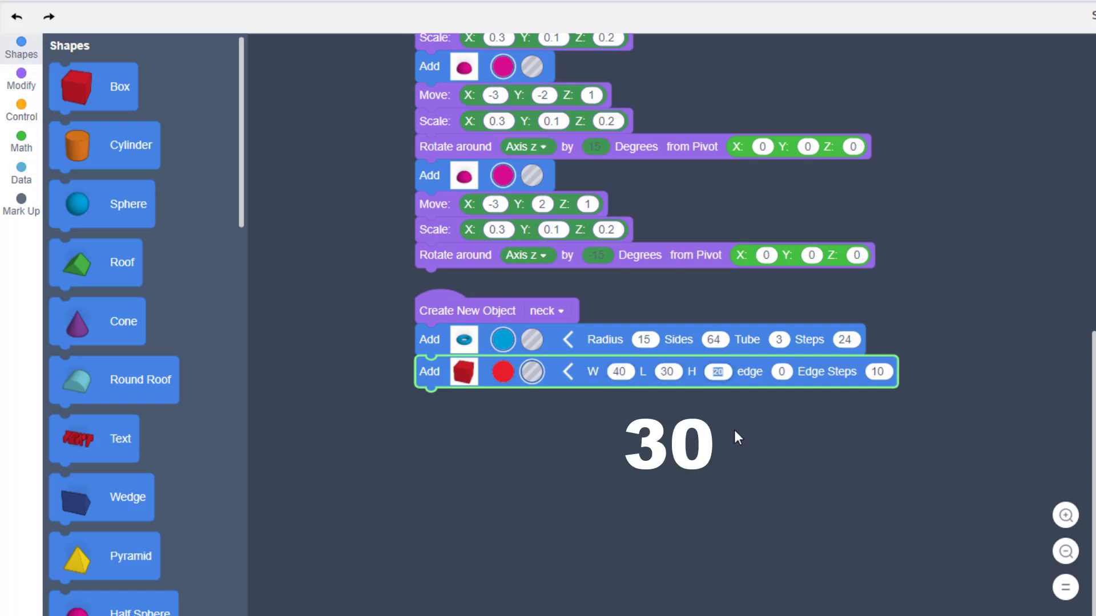
text(10)
click(21, 80)
drag(73, 242, 456, 448)
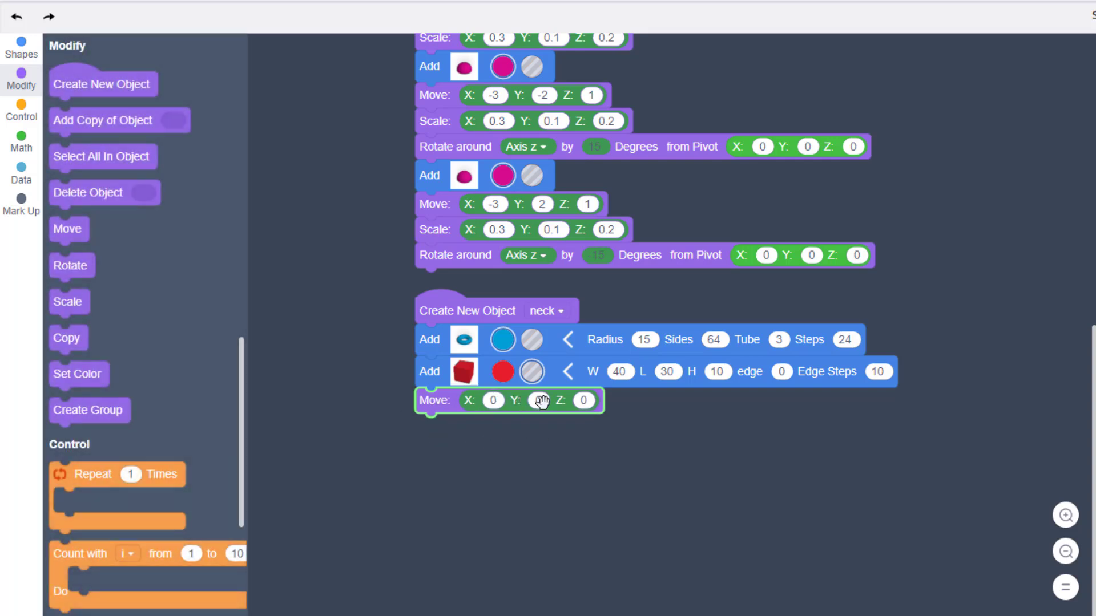
Duplicate the box-and-move pair with Move X 15, Y -5, then add a Create Group step.
text(-1)
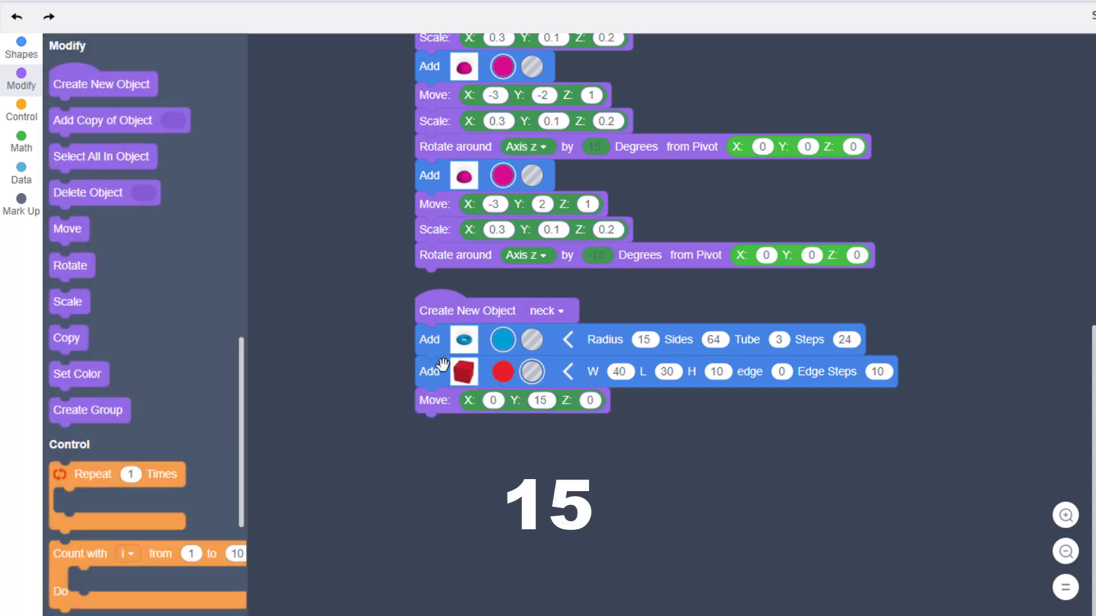
right_click(432, 372)
click(465, 386)
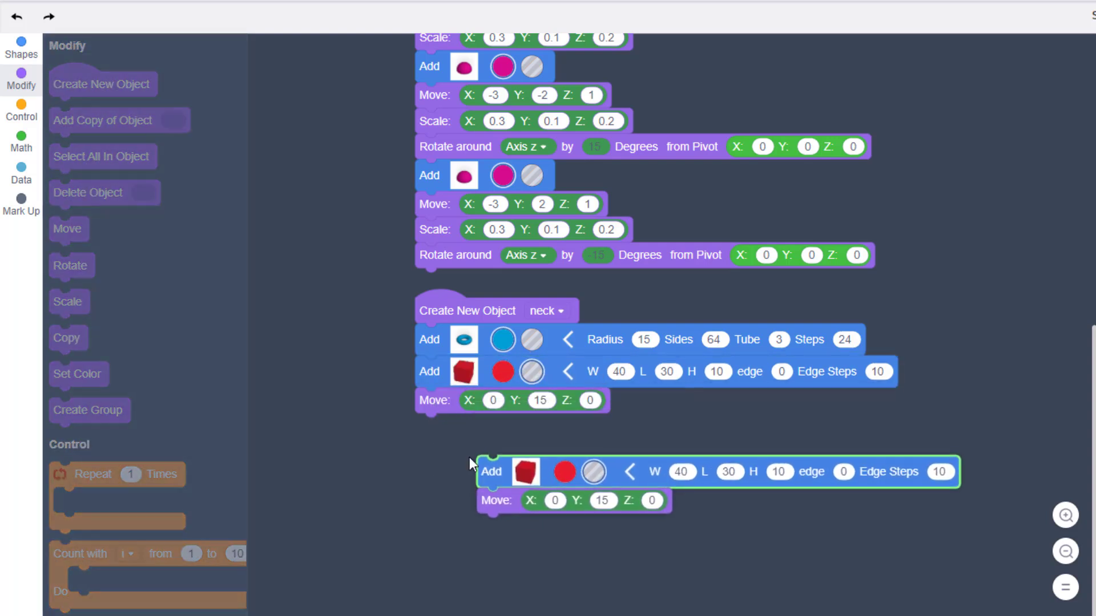
drag(475, 458, 432, 422)
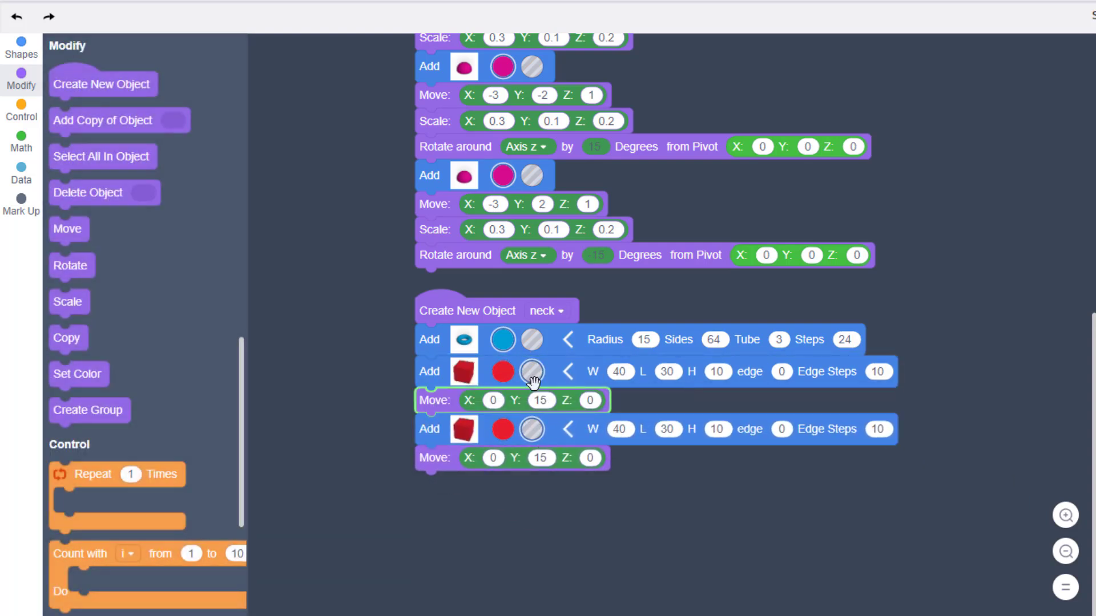
click(502, 462)
text(15)
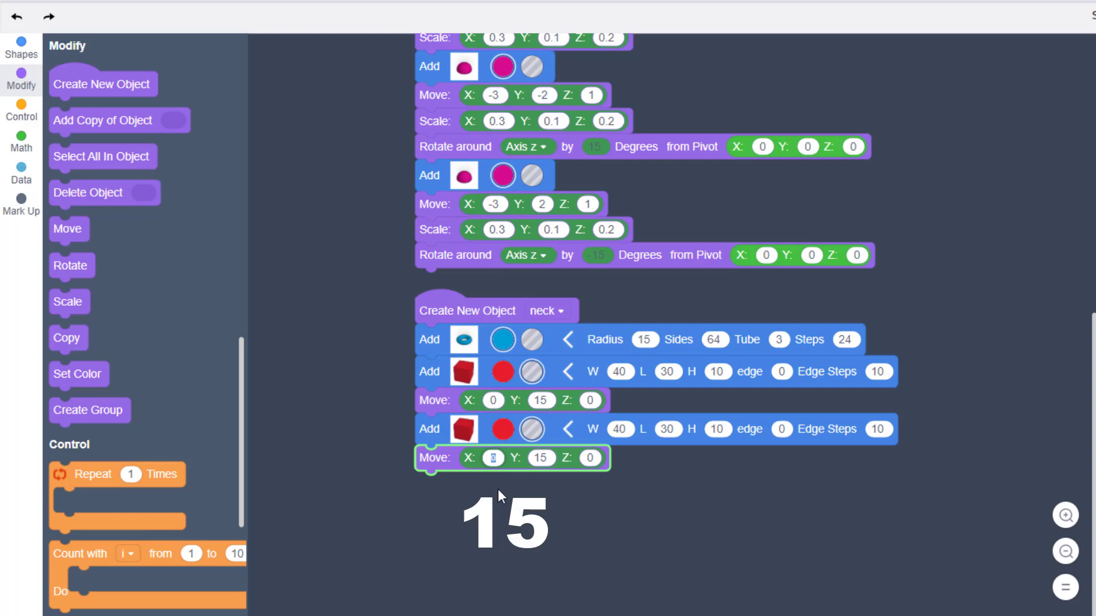
click(554, 453)
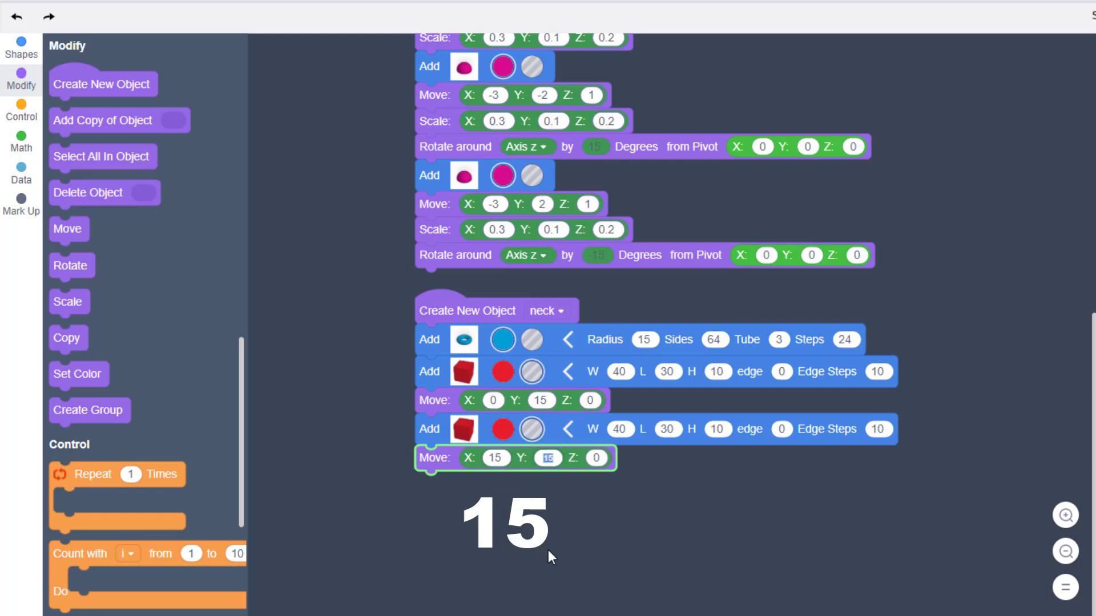
text(-5)
click(542, 513)
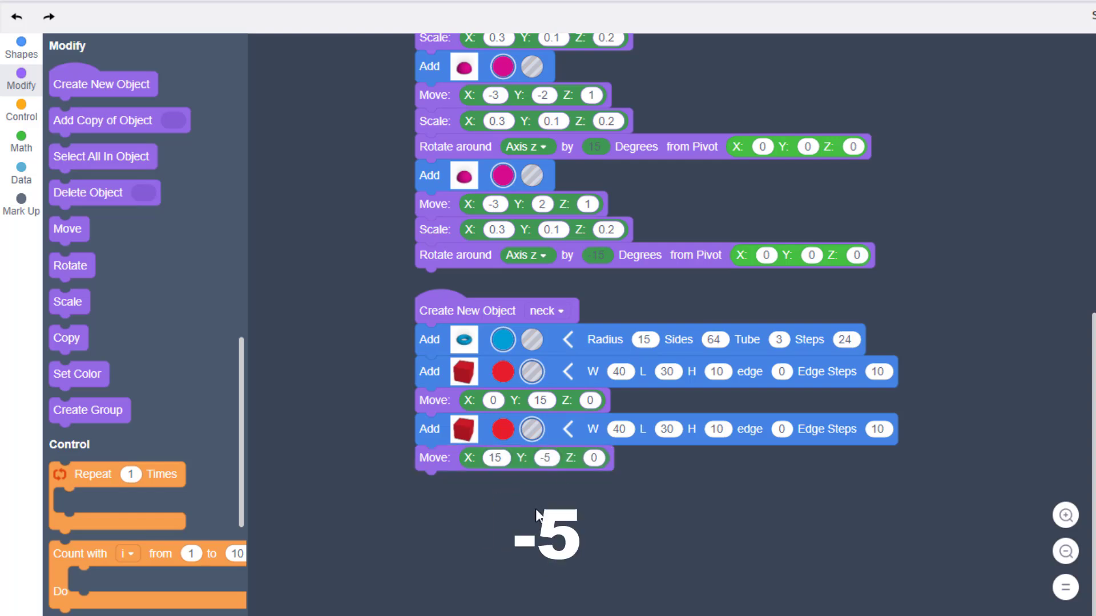
drag(86, 410, 517, 497)
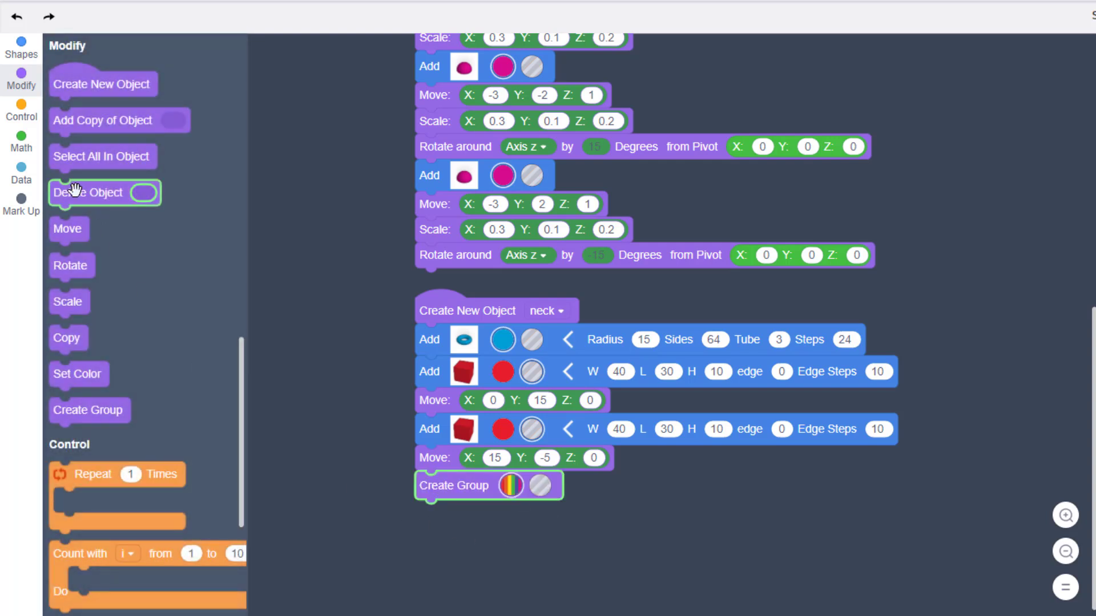
Rotate the grouped neck 90° around Axis x with an X/Y/Z pivot.
click(72, 269)
drag(73, 269, 474, 510)
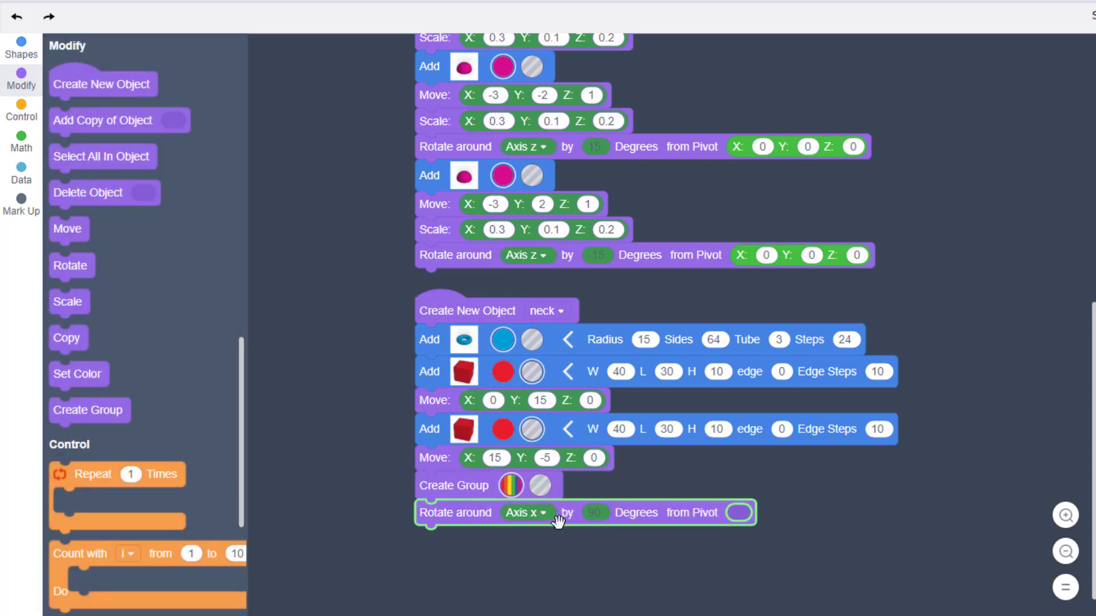
click(21, 143)
drag(75, 262, 757, 512)
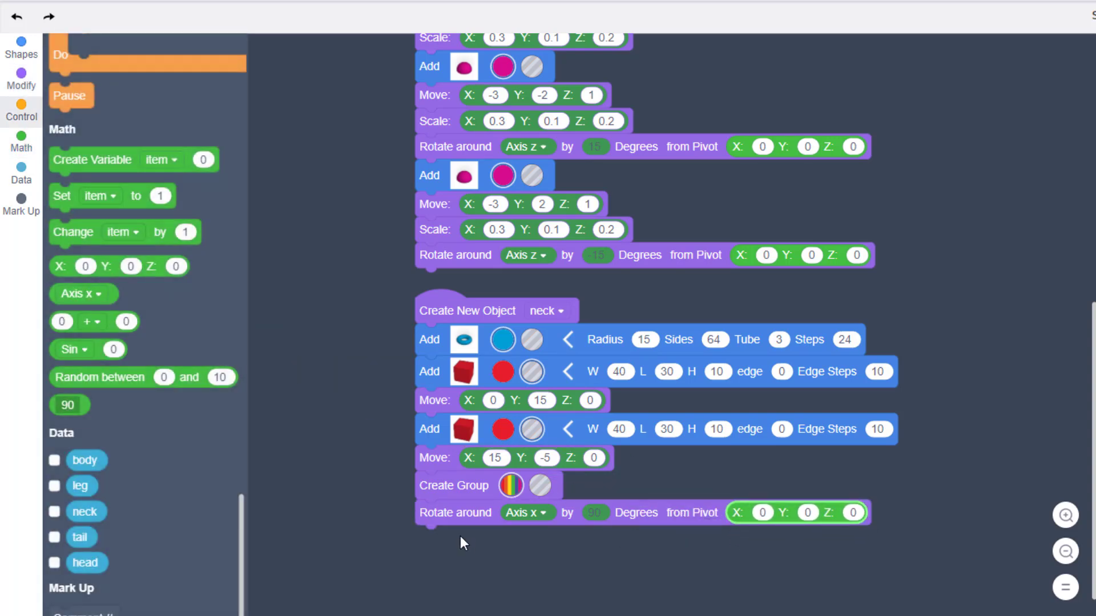
Move the neck to X -10, Z 40, preview it, and add another Create New Object block.
click(21, 80)
drag(61, 229, 428, 545)
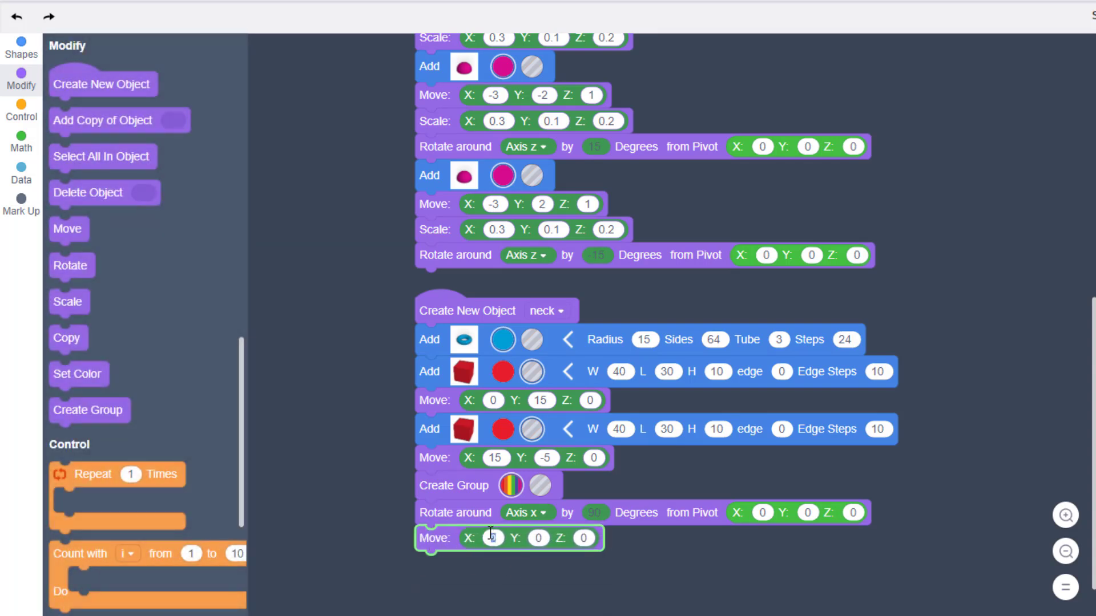
text(10)
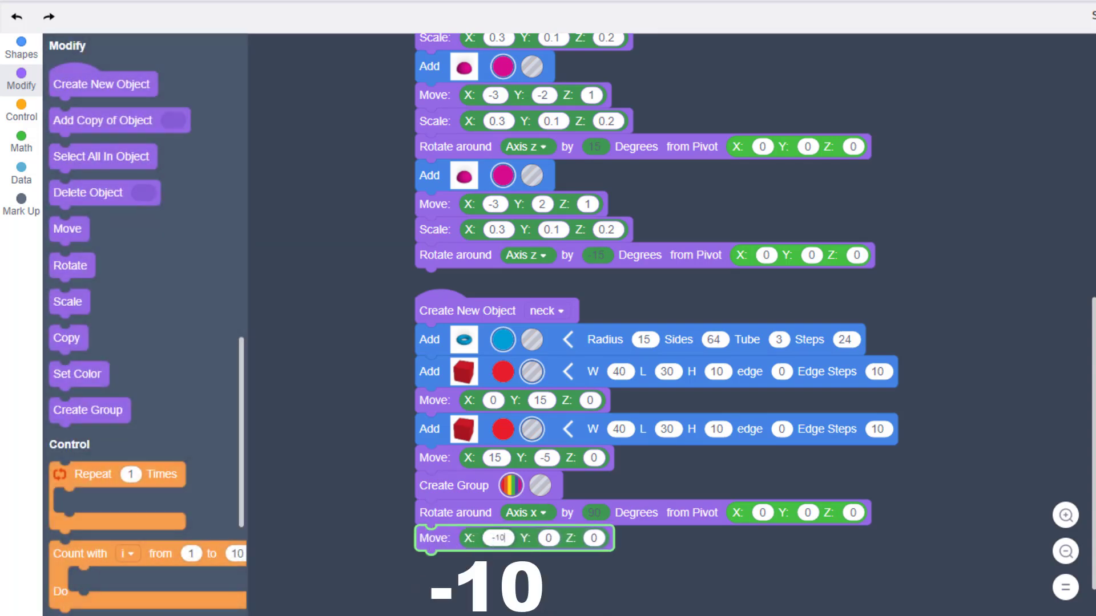
click(593, 537)
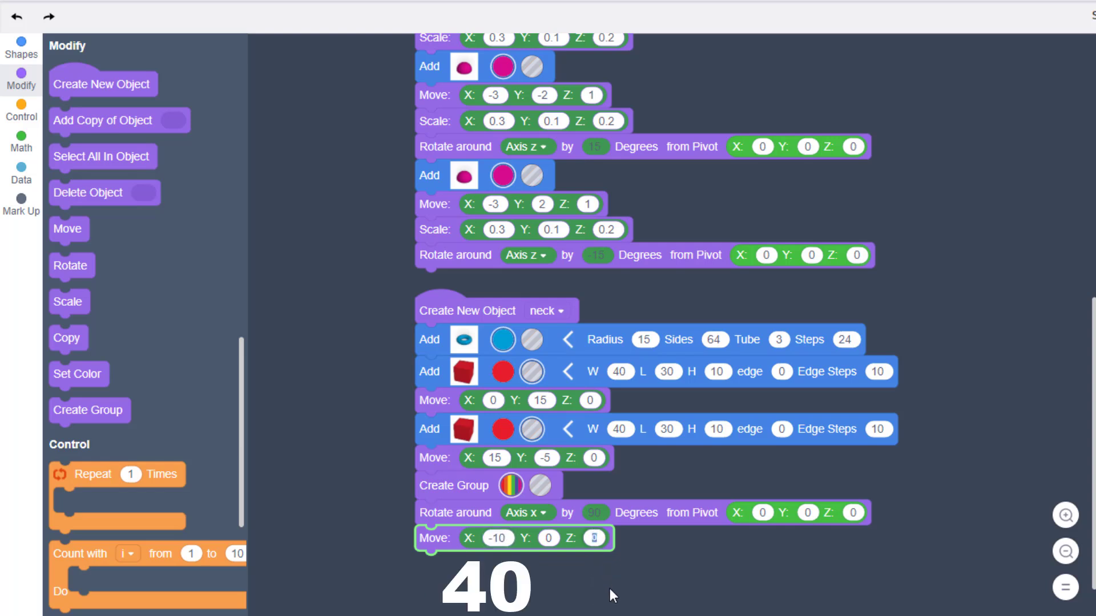
text(40)
click(831, 323)
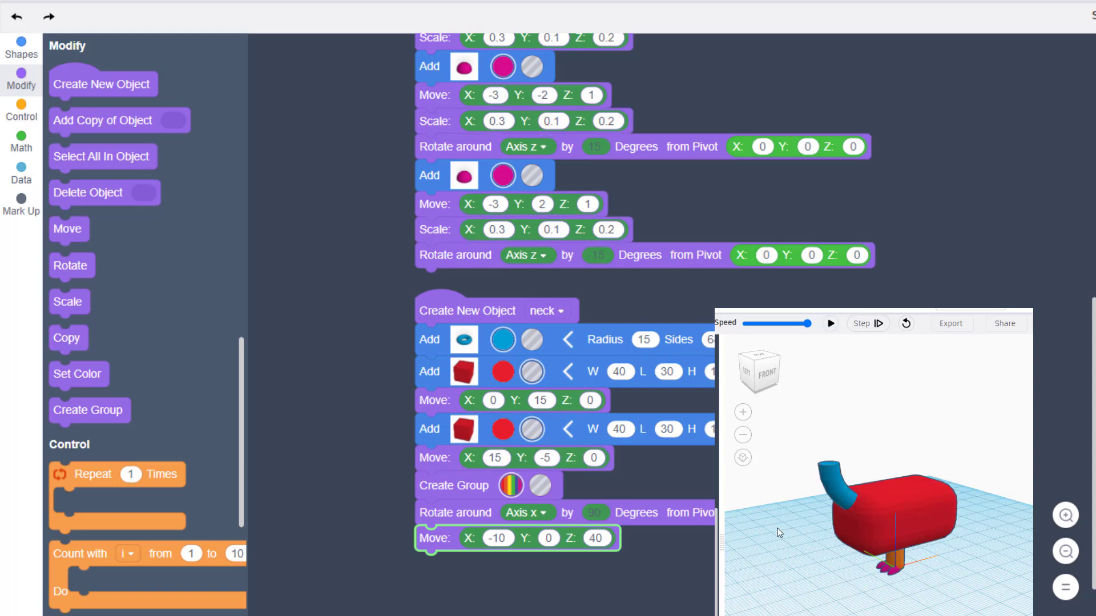
right_drag(878, 589, 810, 490)
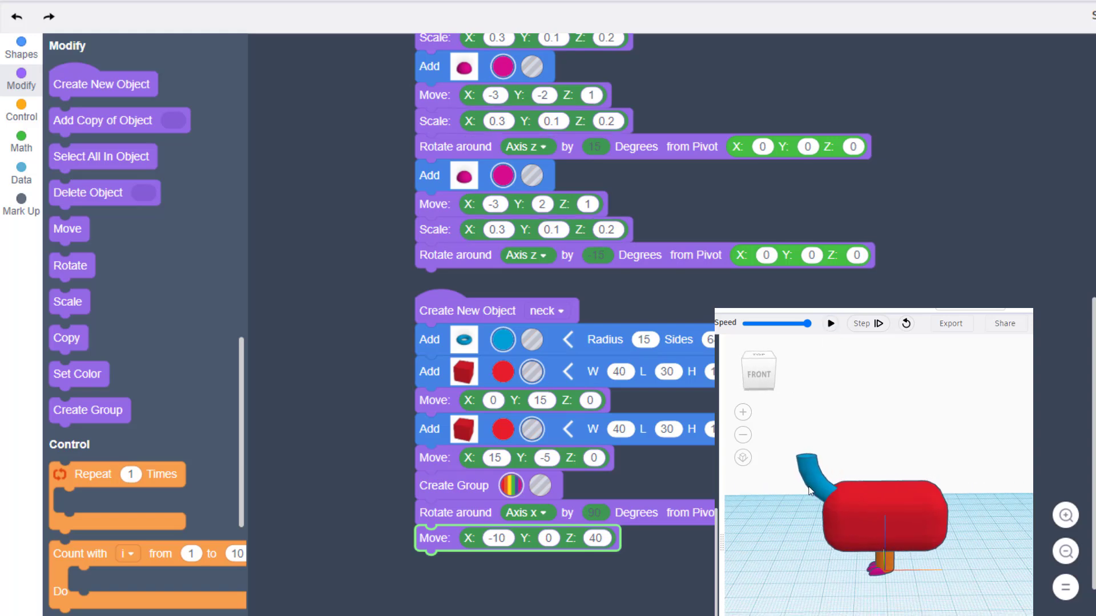
drag(102, 84, 583, 395)
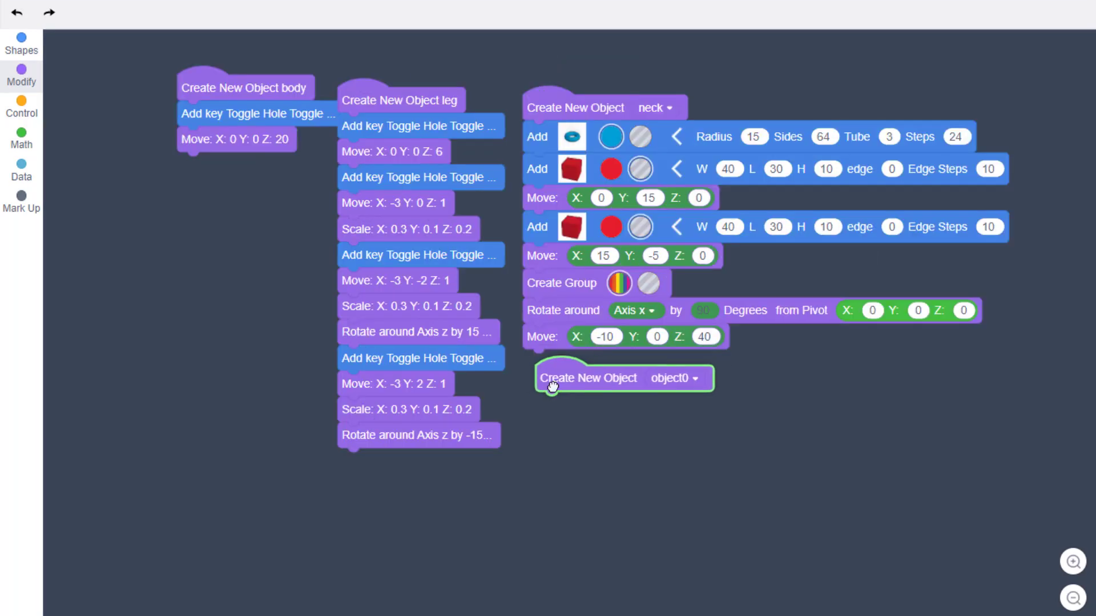
Rename the new object to 'tail' and make it add a copy of the neck object.
click(693, 398)
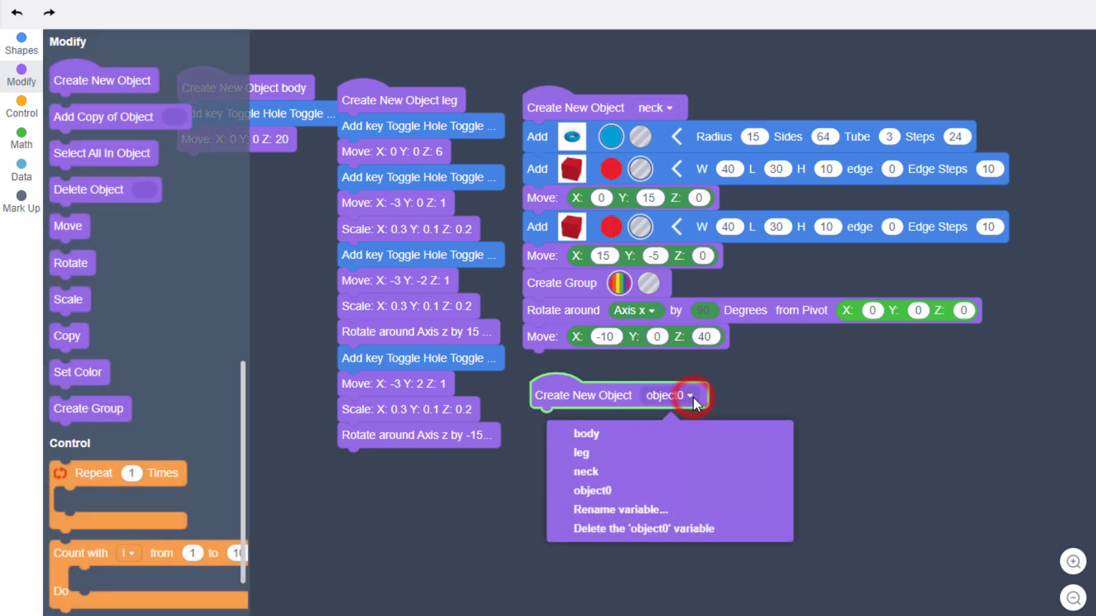
click(635, 512)
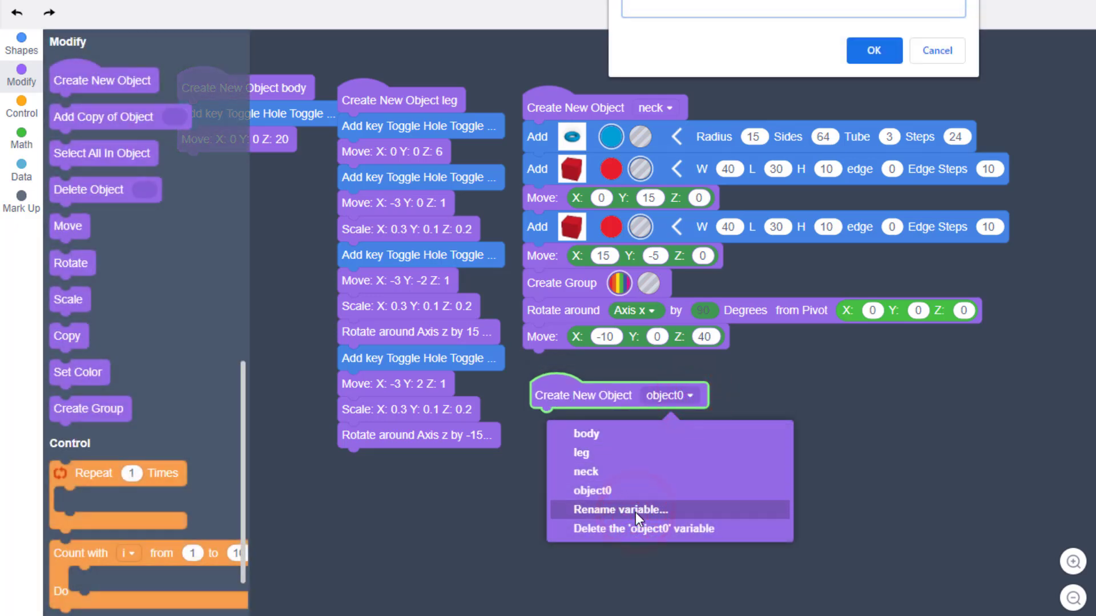
click(875, 52)
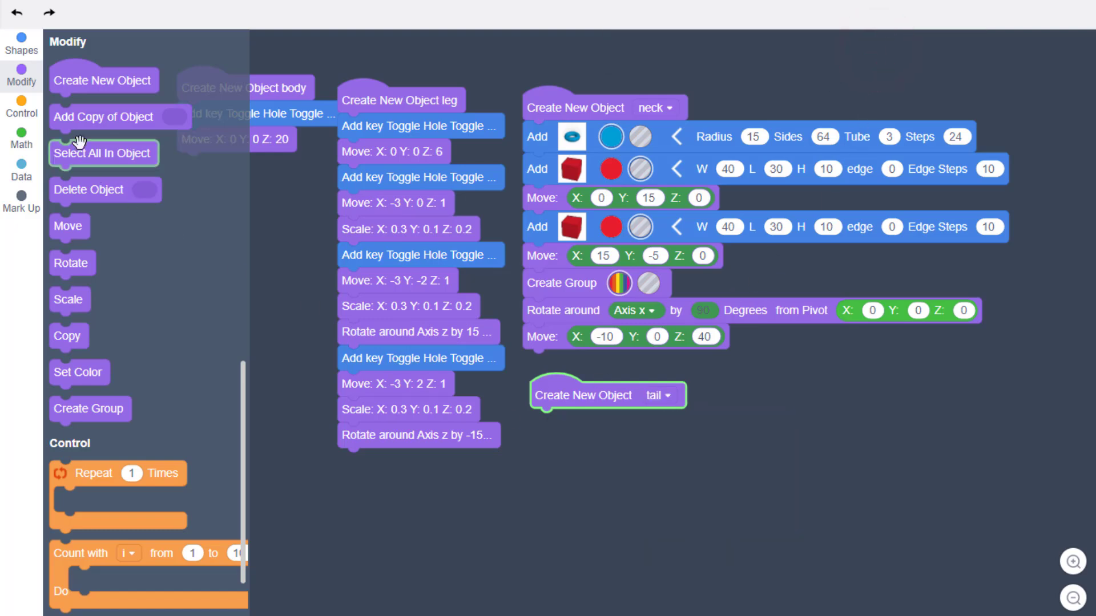
drag(74, 117, 552, 429)
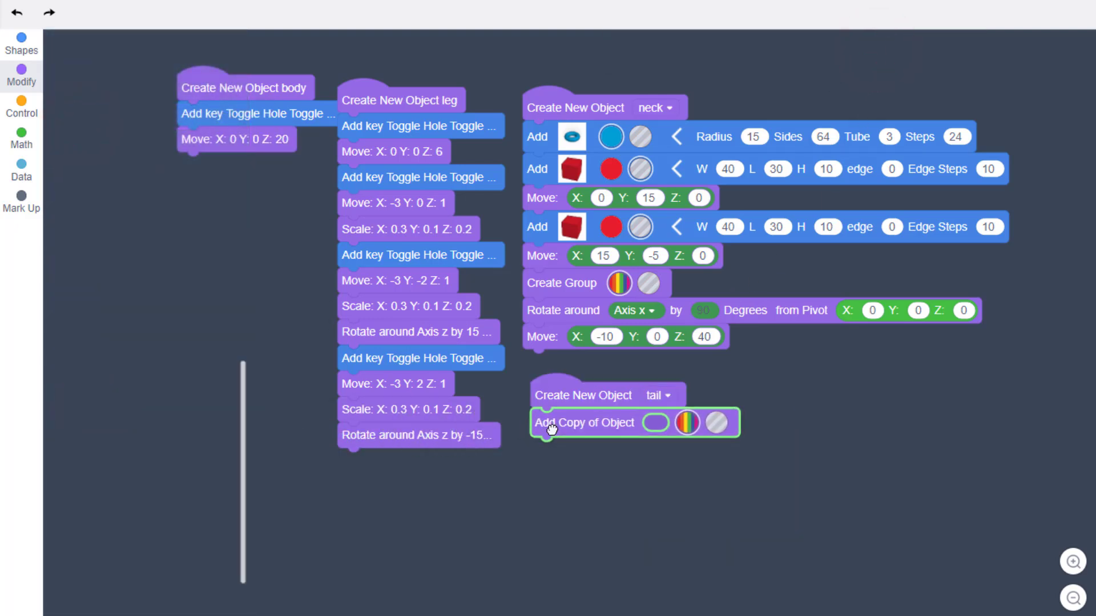
click(21, 75)
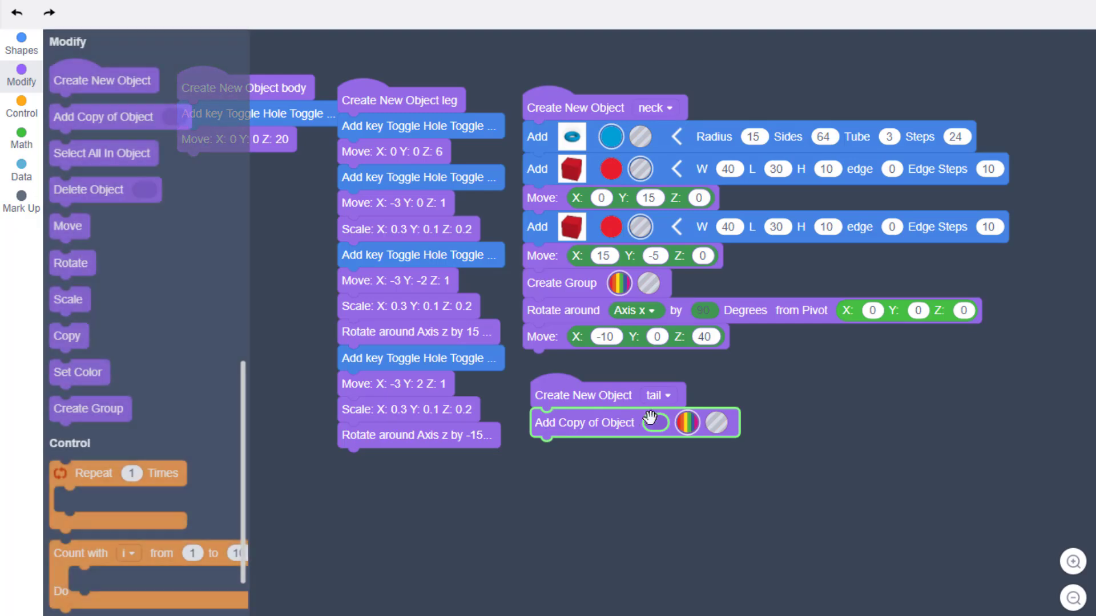
click(20, 173)
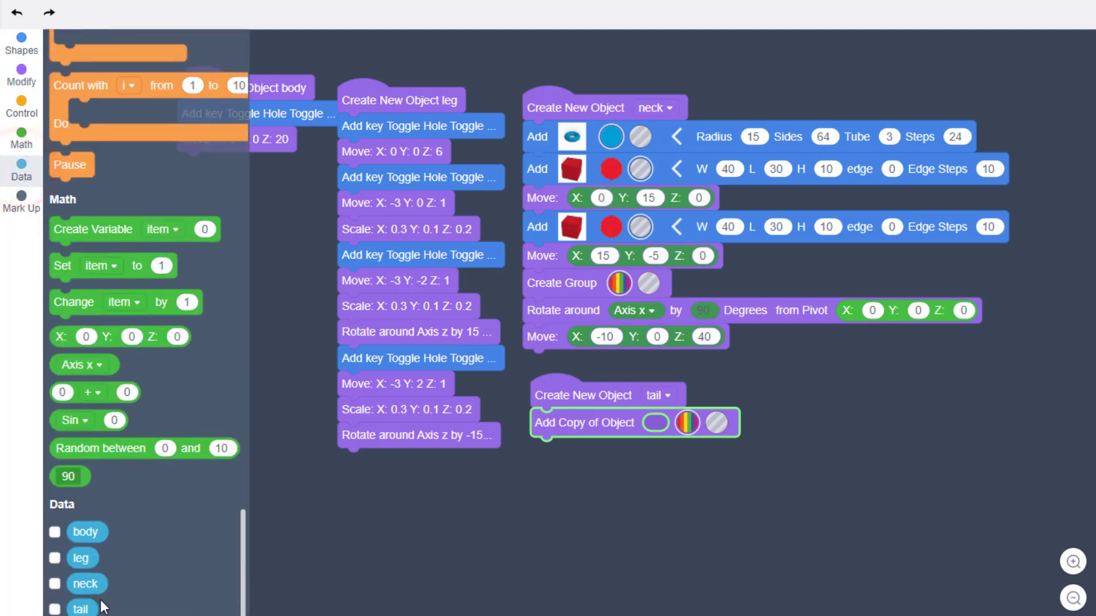
drag(94, 587, 657, 425)
Move the tail to X 42, Z -23 and run the preview.
scroll(70, 234, up, 6)
drag(63, 229, 536, 461)
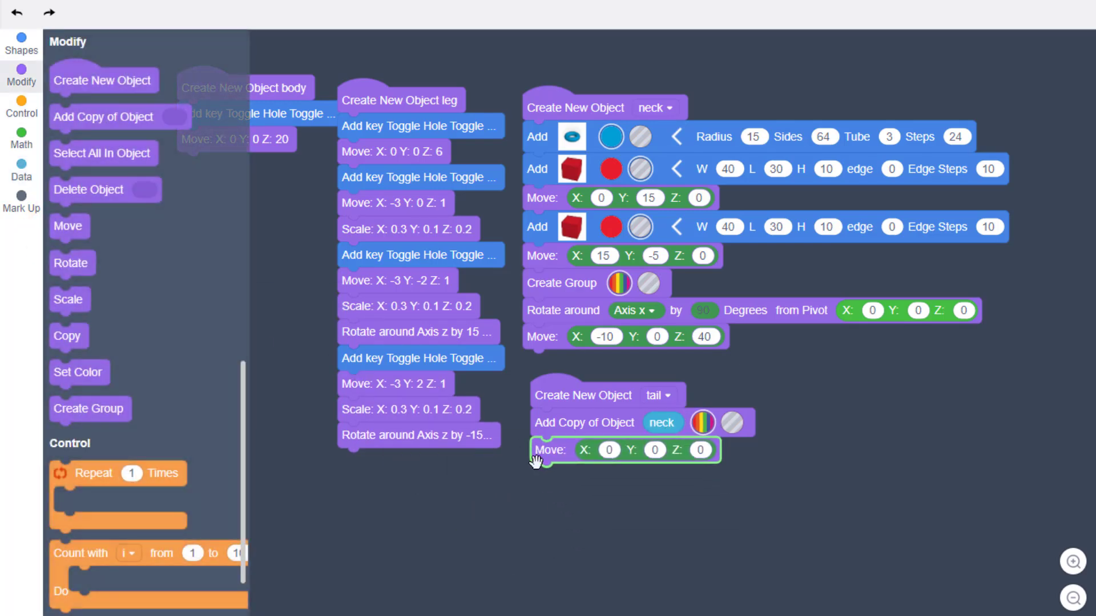
click(616, 454)
text(42)
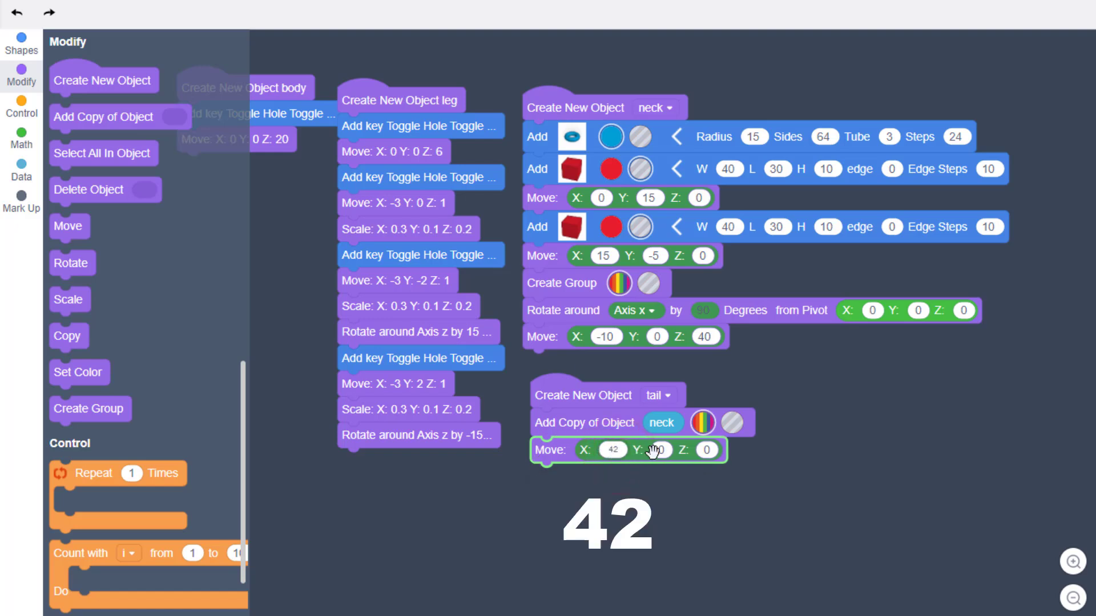
click(710, 450)
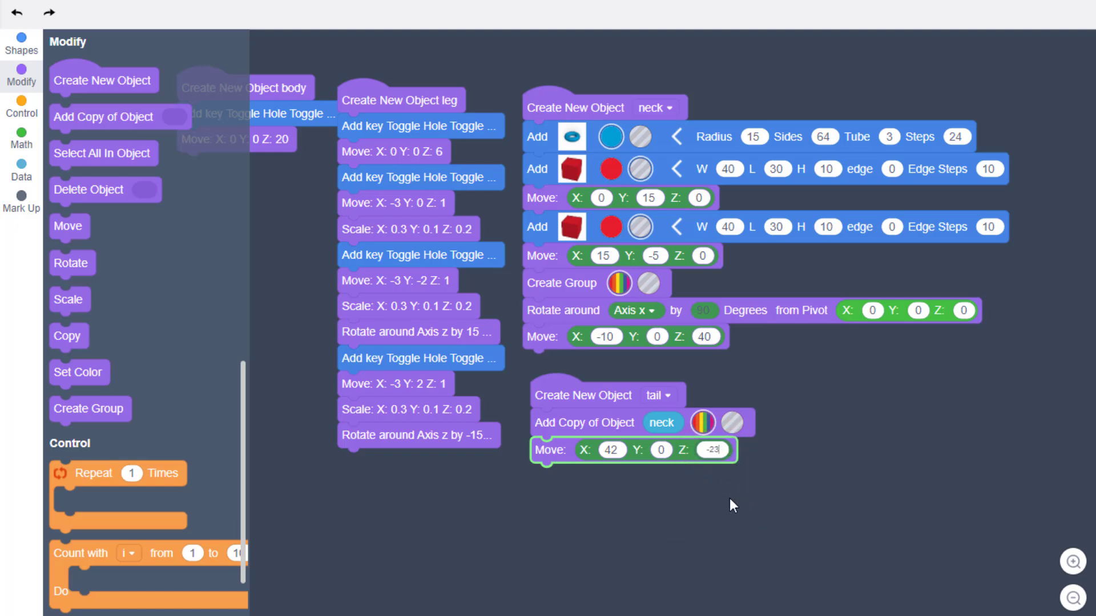
click(831, 324)
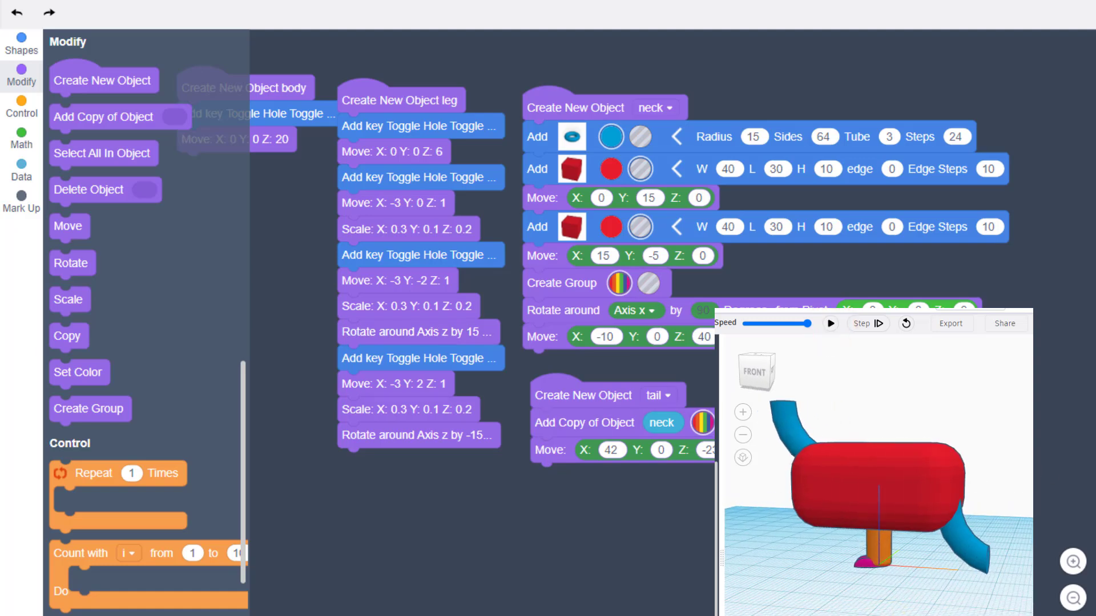
click(21, 42)
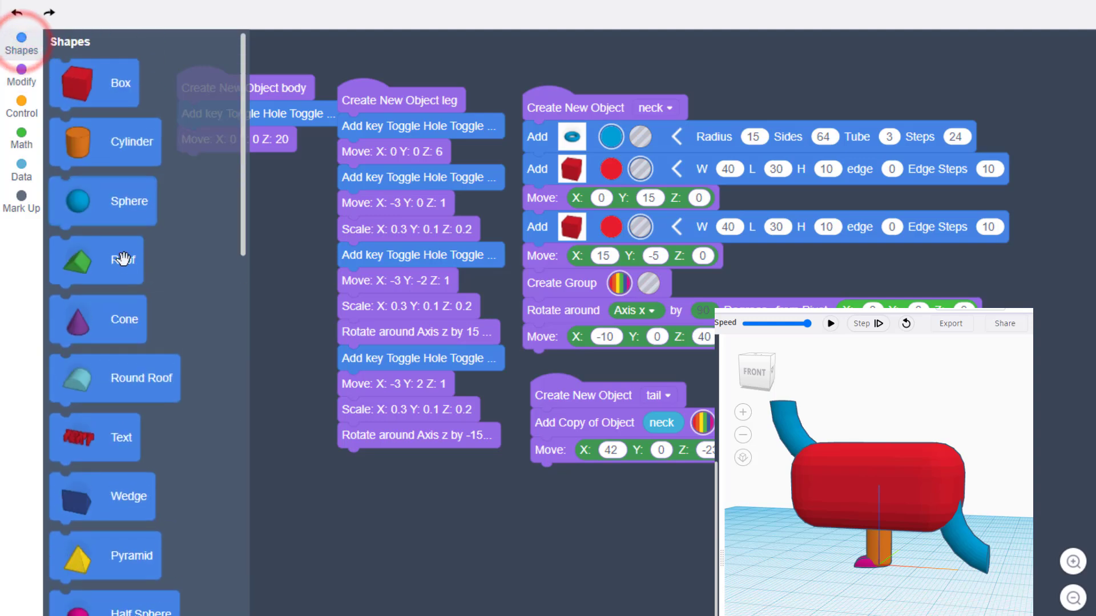
Add a paraboloid under the tail's Move with Radius 2, H 20 and 64 sides.
scroll(63, 454, down, 5)
drag(97, 403, 562, 506)
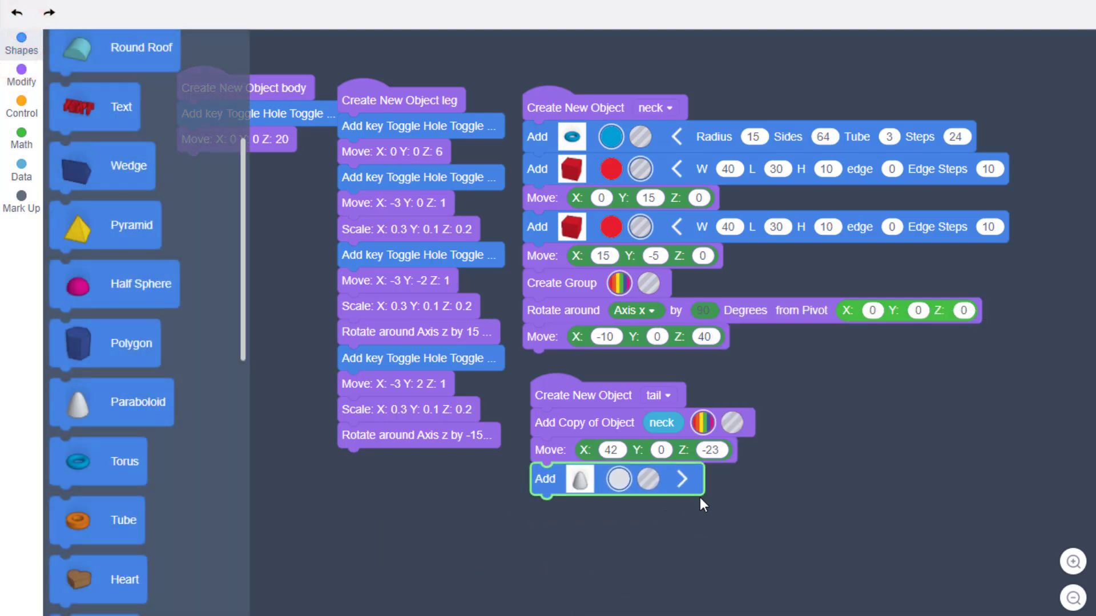
click(683, 478)
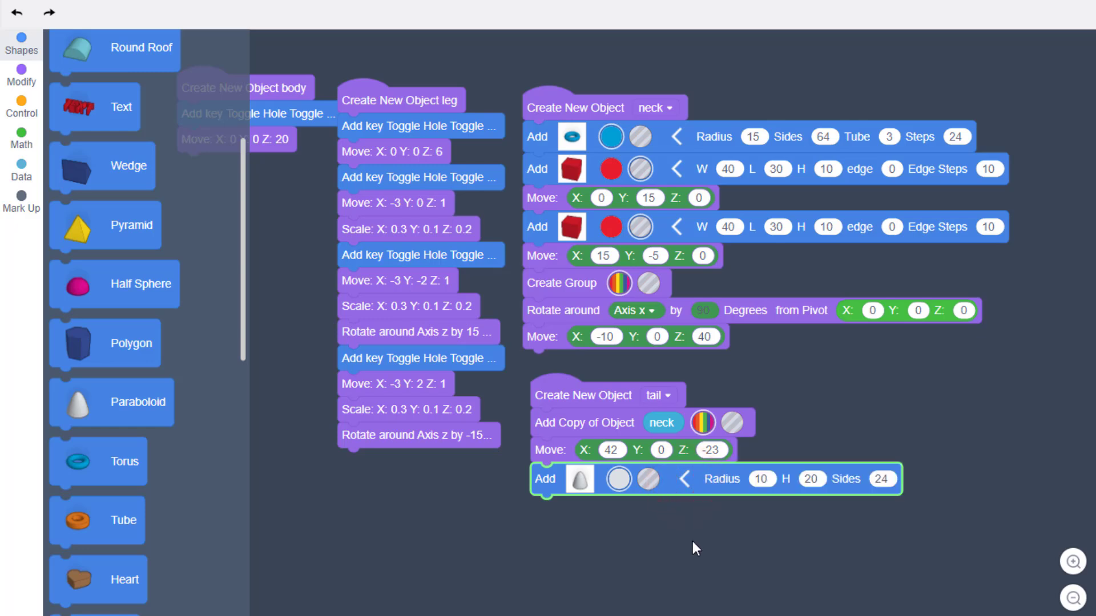
click(762, 479)
text(2)
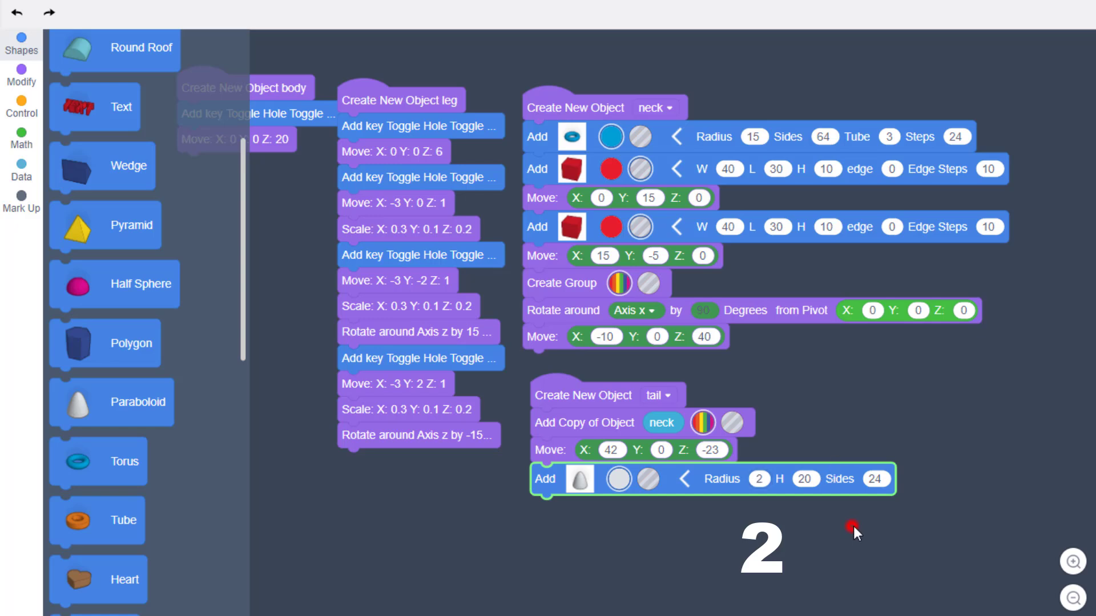
click(882, 474)
text(64)
click(841, 563)
Add a Scale step below the paraboloid with Y set to 0.6.
click(21, 74)
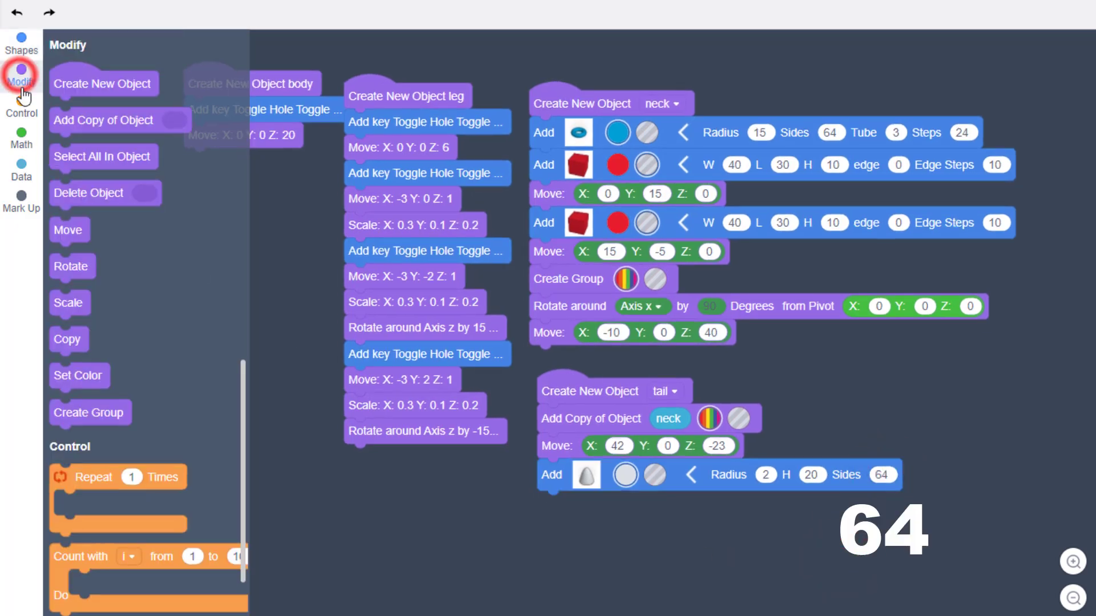
click(78, 309)
drag(80, 310, 604, 513)
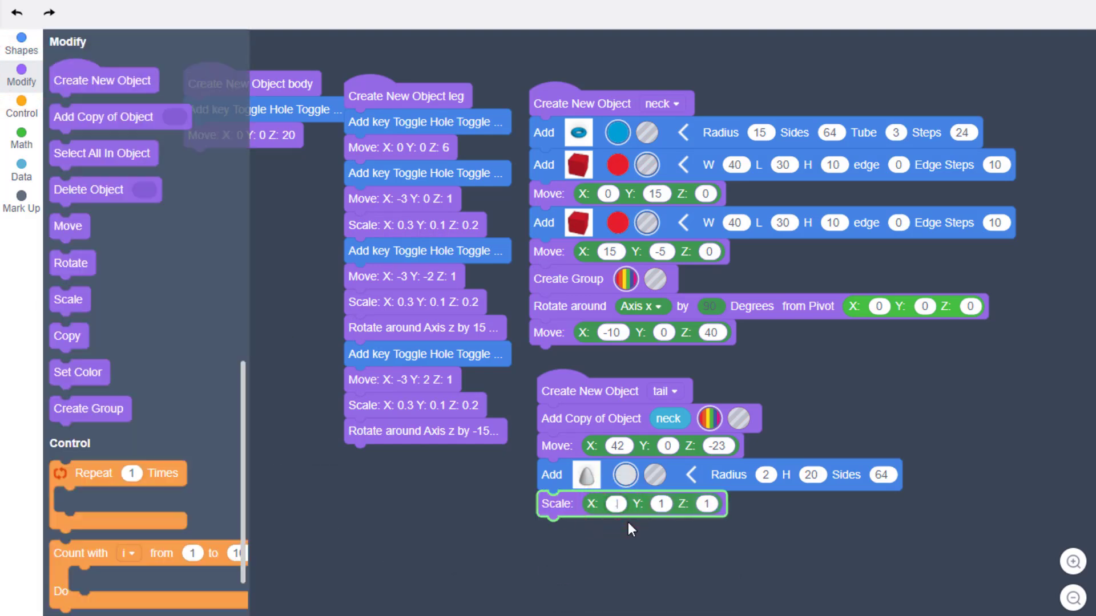
text(0.7)
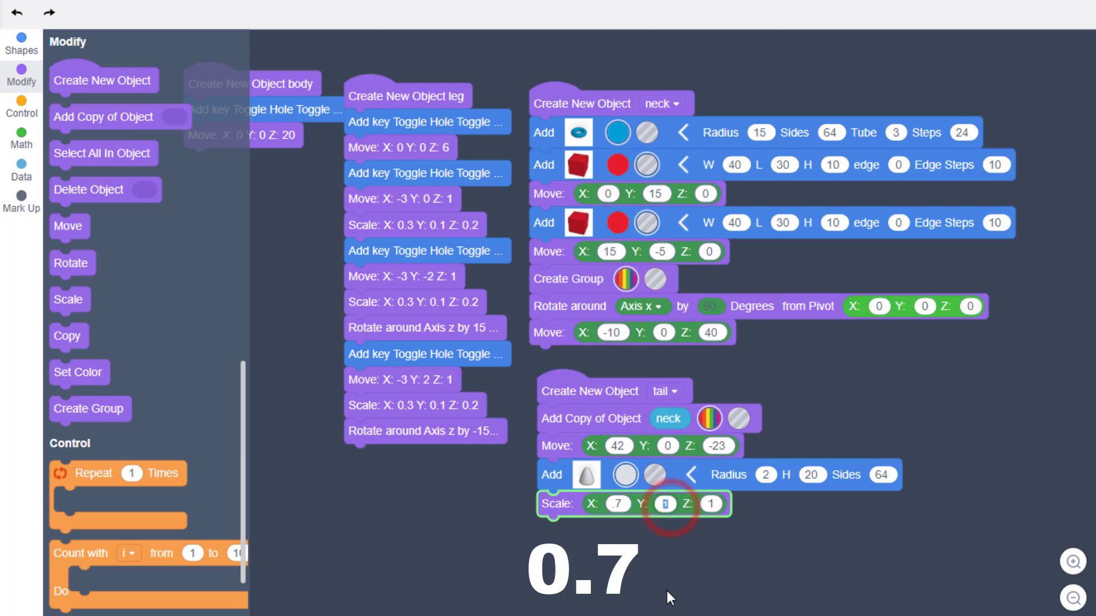
text(0.6)
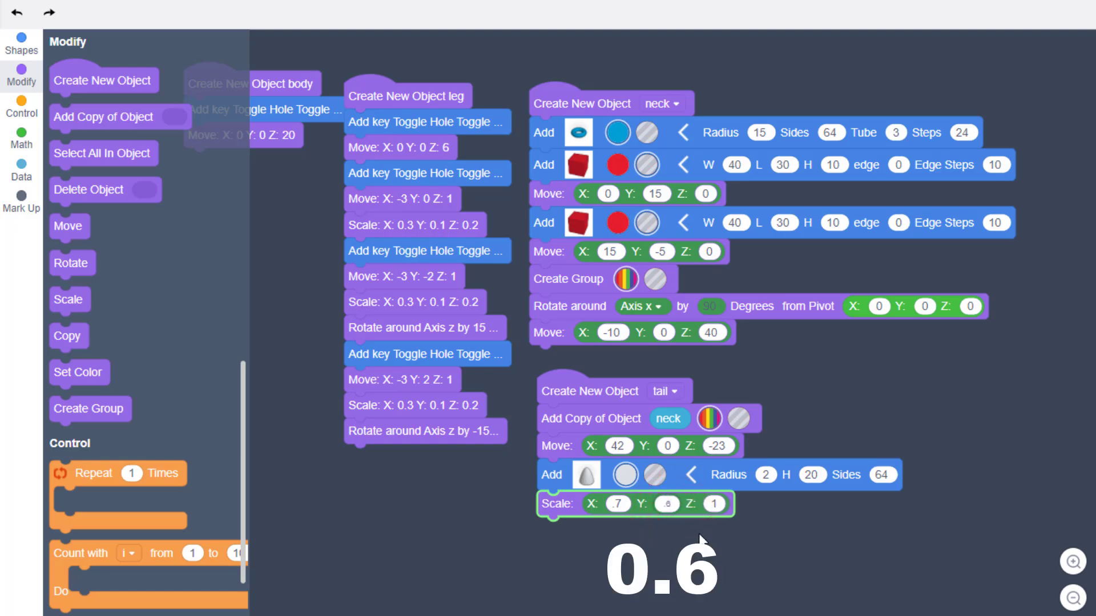
click(725, 535)
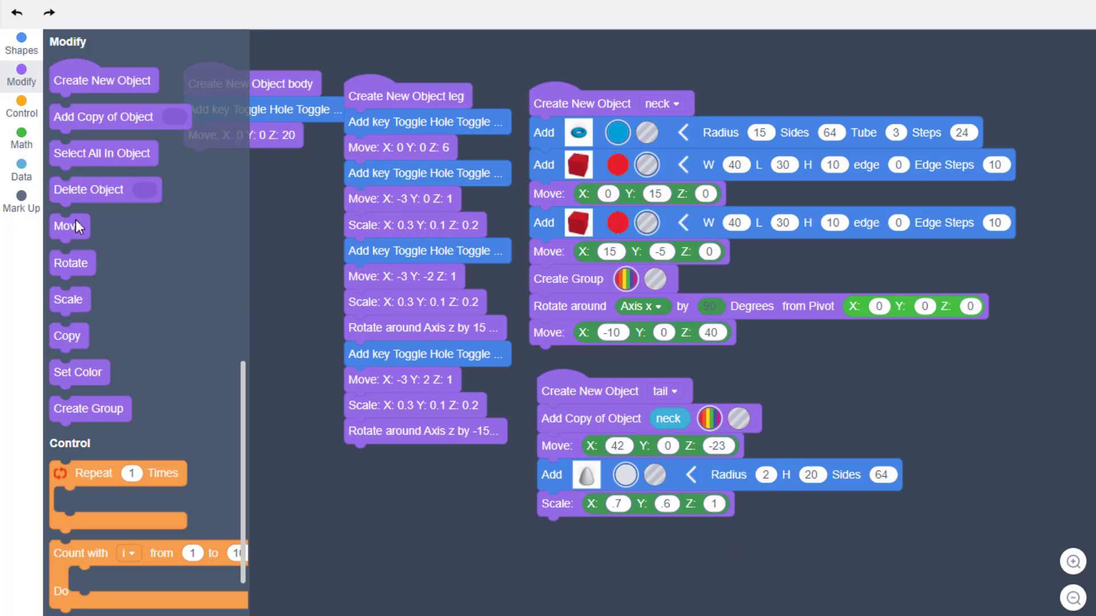
Rotate the tail 90° around Axis y with a 0,0,0 X/Y/Z pivot.
drag(71, 272, 552, 550)
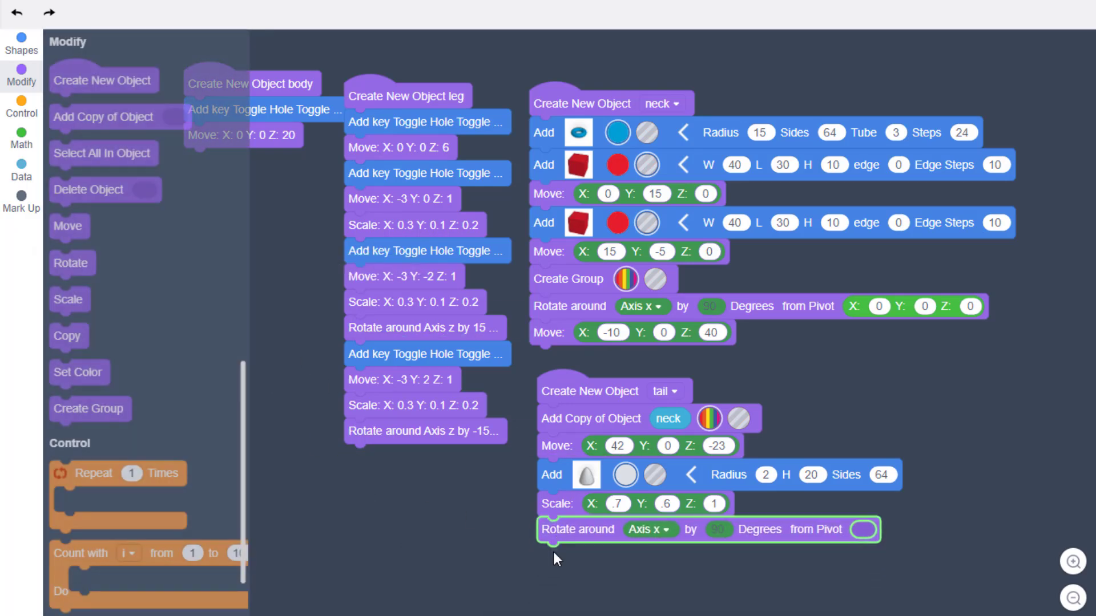
click(657, 531)
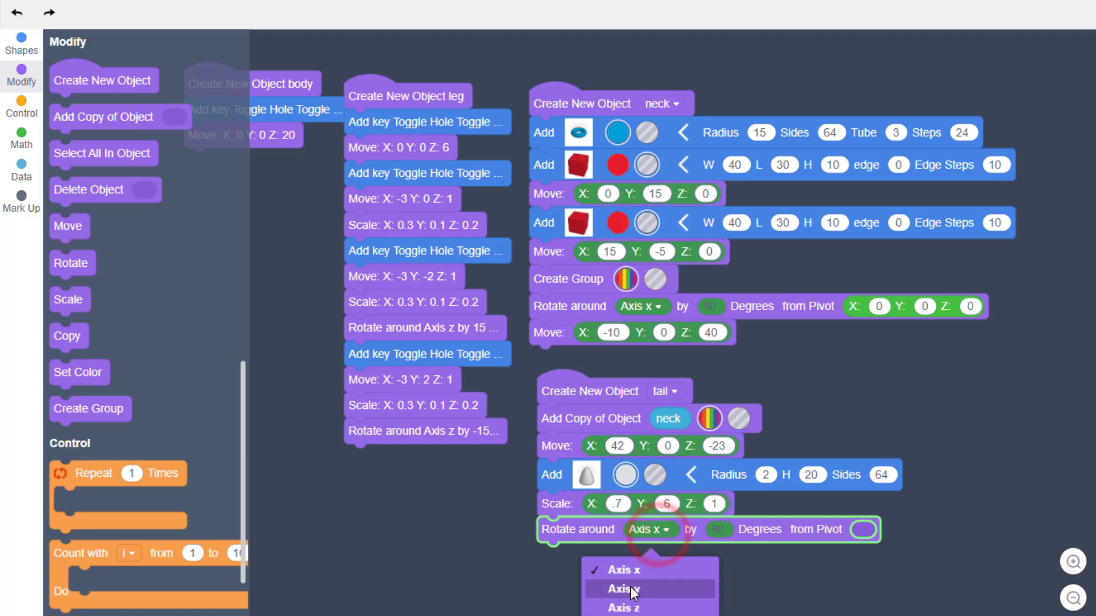
click(641, 588)
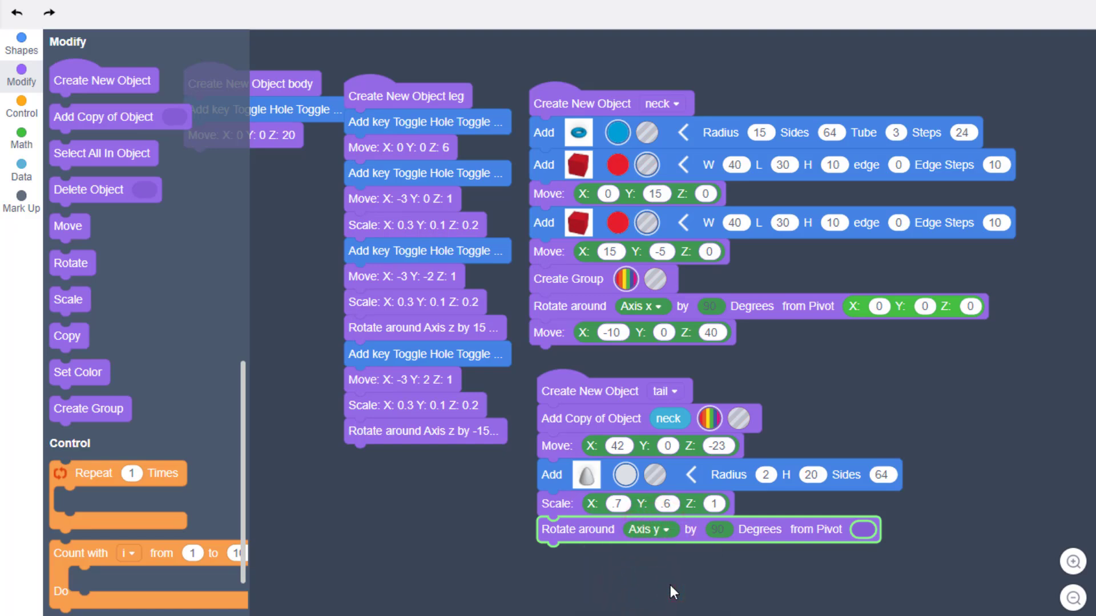
click(29, 142)
drag(136, 341, 937, 531)
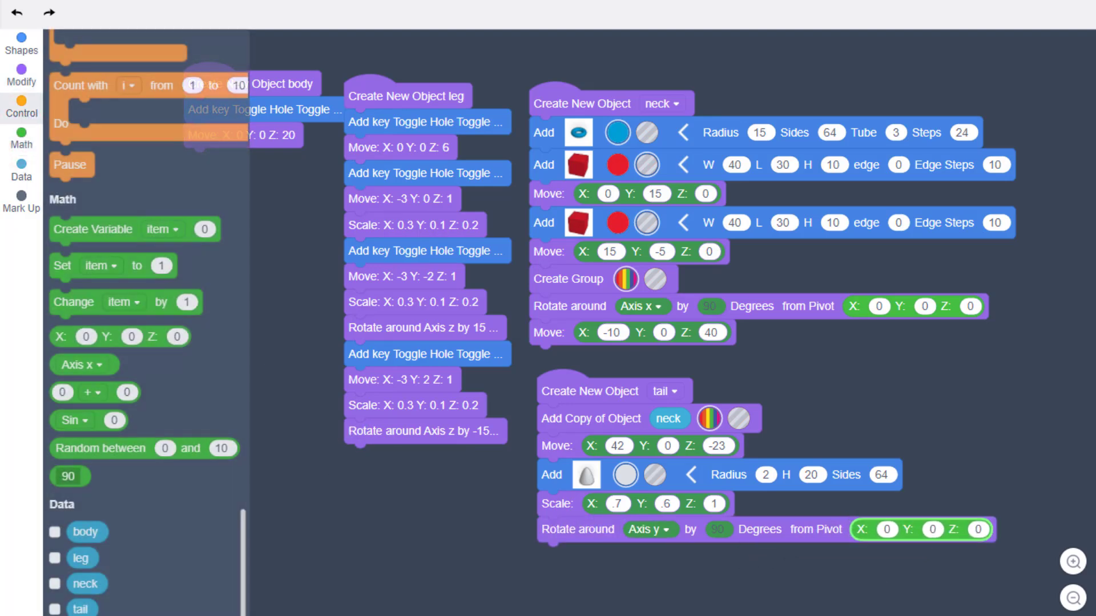
Move the tail to X 37, Z 2.9 and preview the dinosaur from the side.
click(21, 74)
drag(67, 256, 554, 558)
click(616, 557)
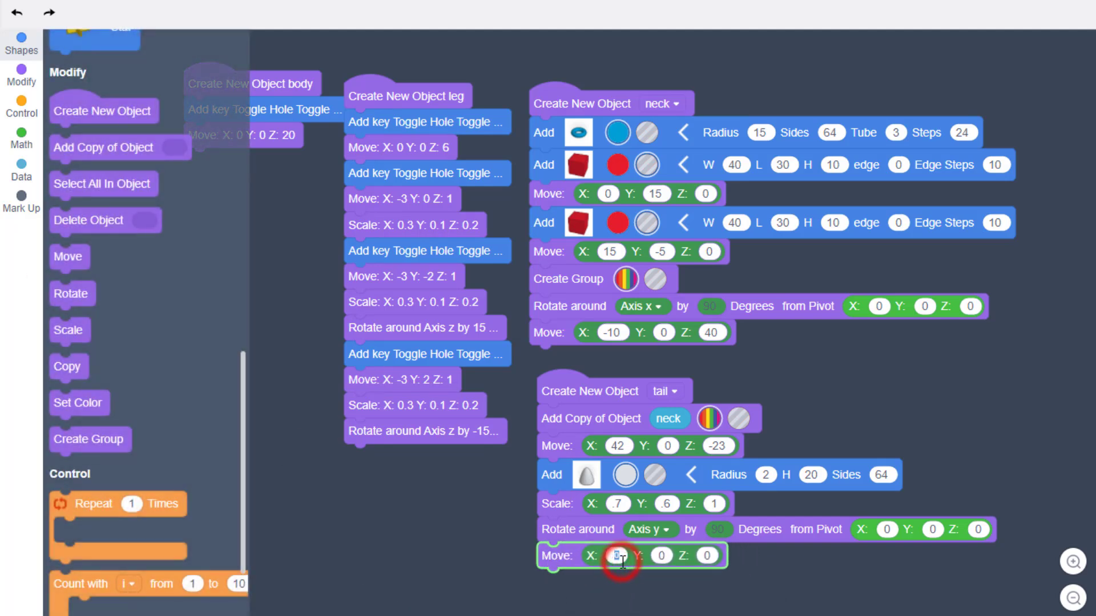
text(37)
click(713, 556)
text(2.9)
click(740, 577)
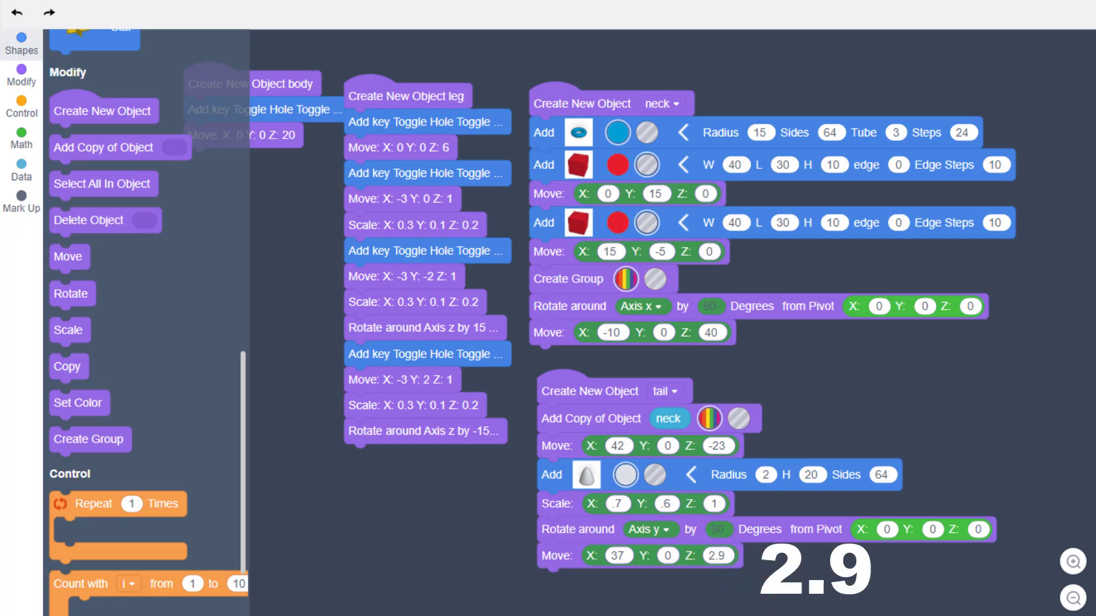
click(830, 324)
drag(742, 543, 891, 600)
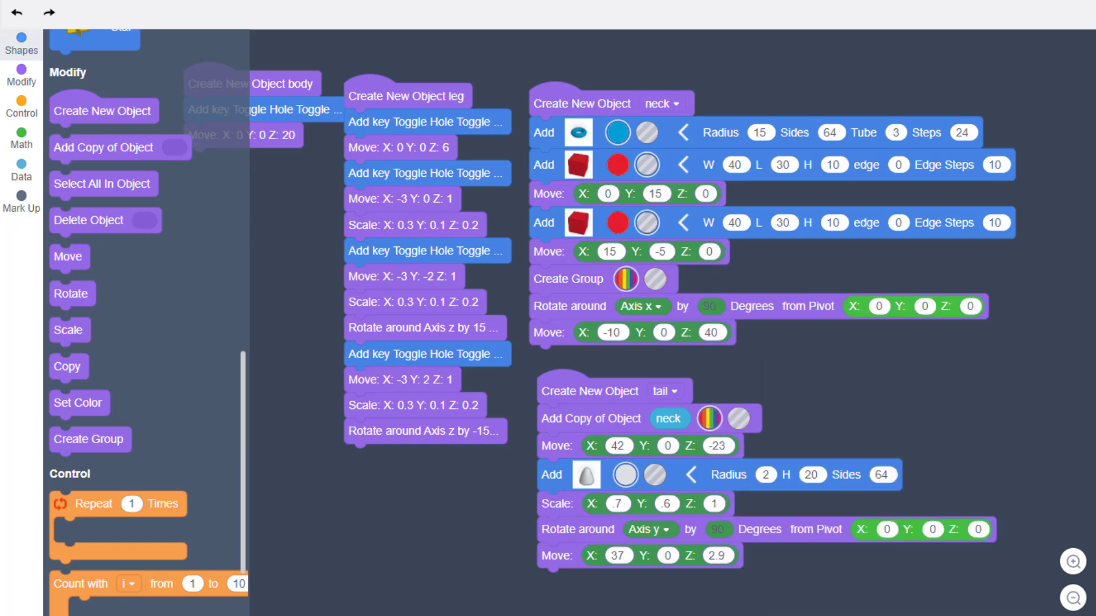
Collapse all stacks, place the tail stack beside the neck, and add a new object block for the head.
right_click(477, 507)
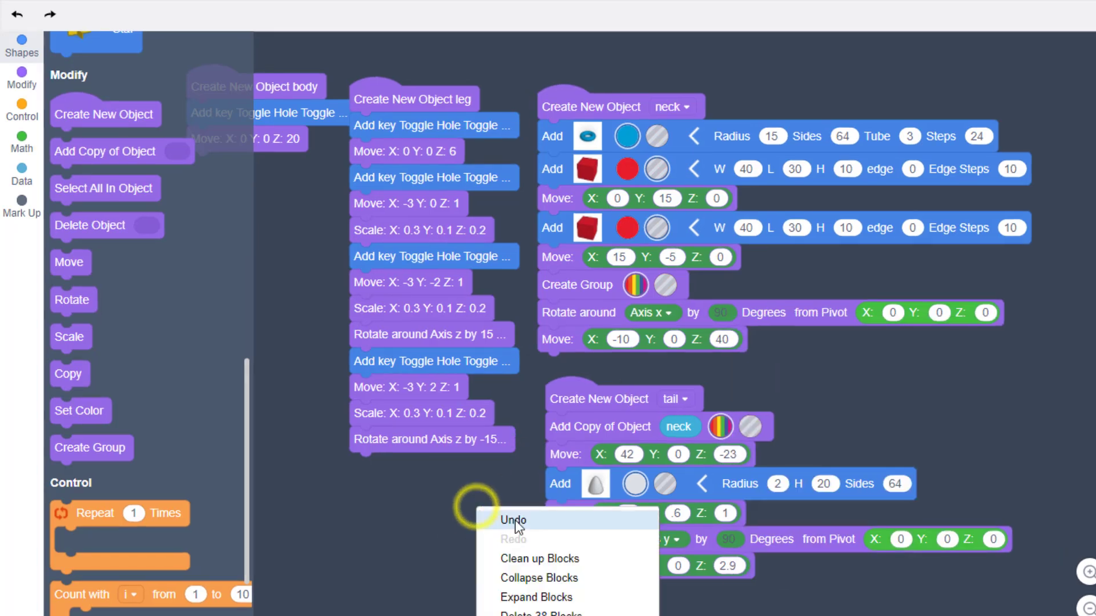
click(526, 578)
drag(602, 412, 777, 163)
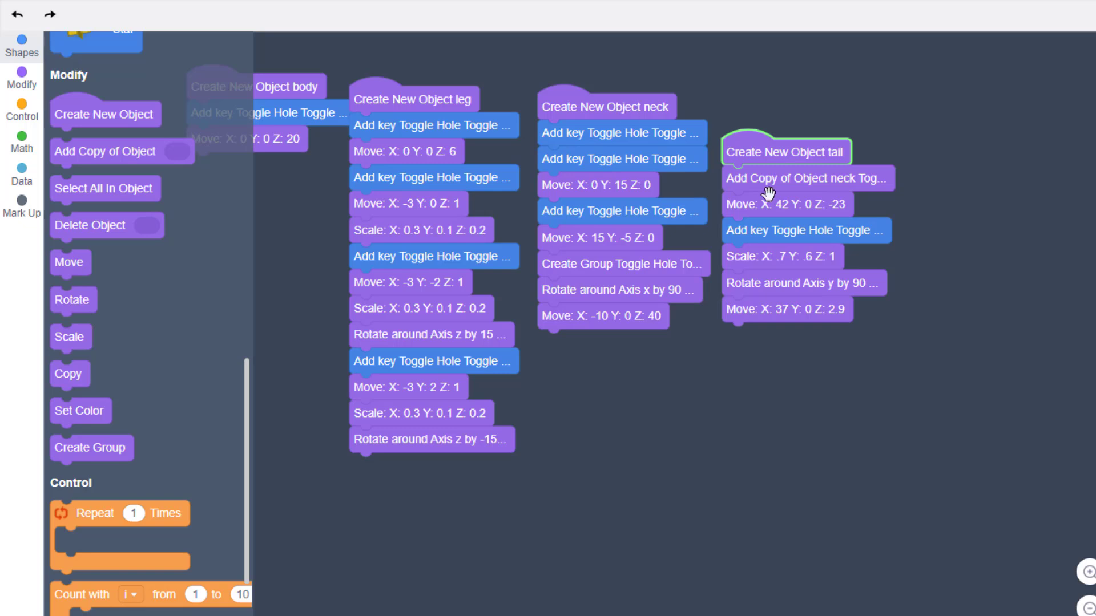
drag(722, 154, 761, 176)
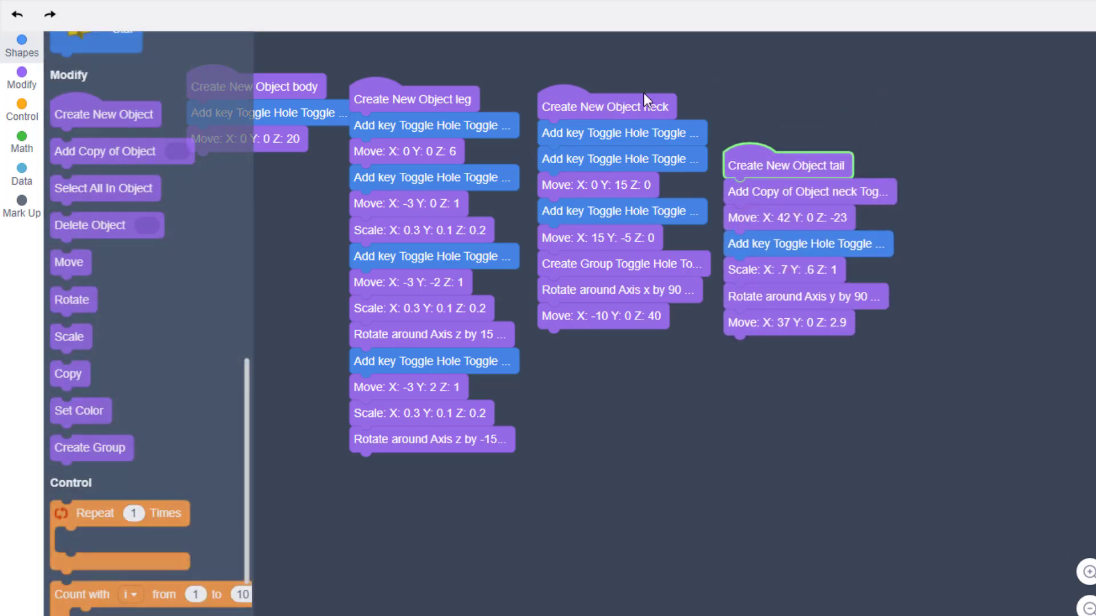
drag(66, 115, 581, 374)
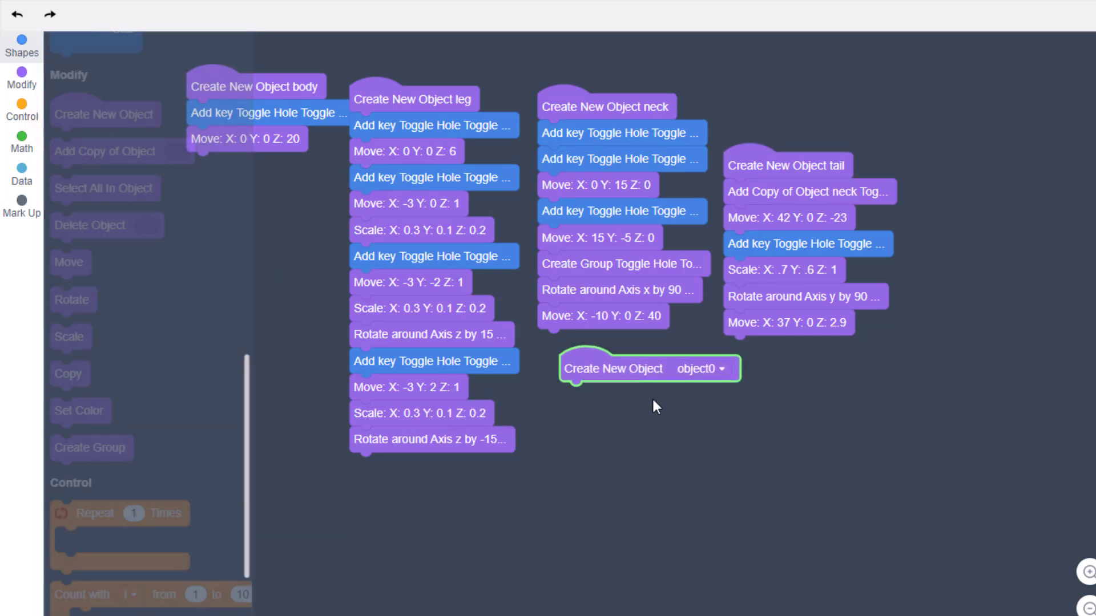
Rename the new object's variable to head.
click(702, 372)
click(663, 507)
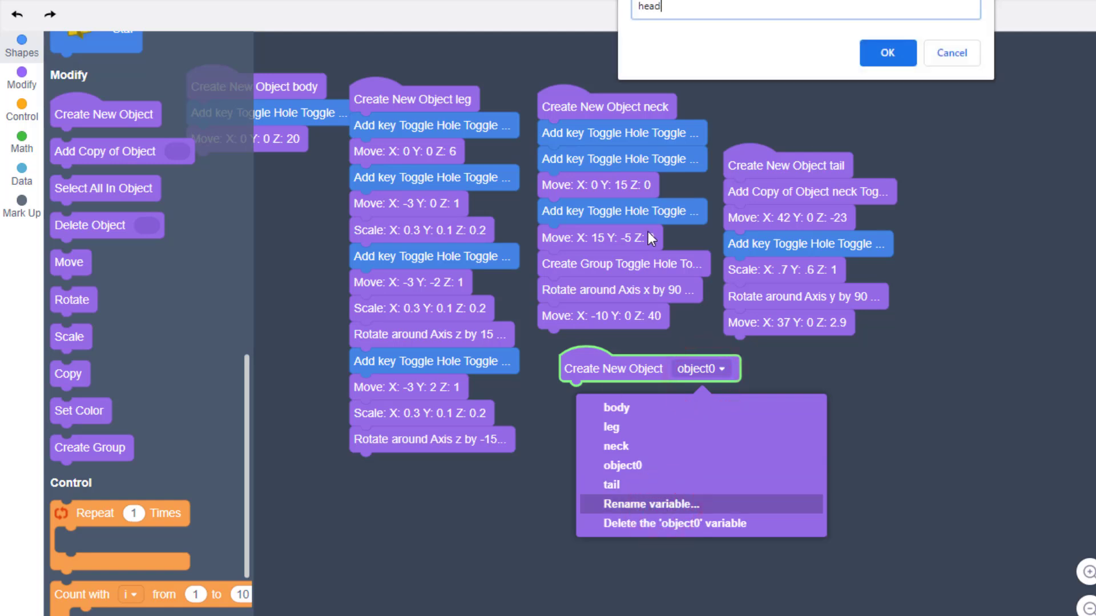
click(877, 54)
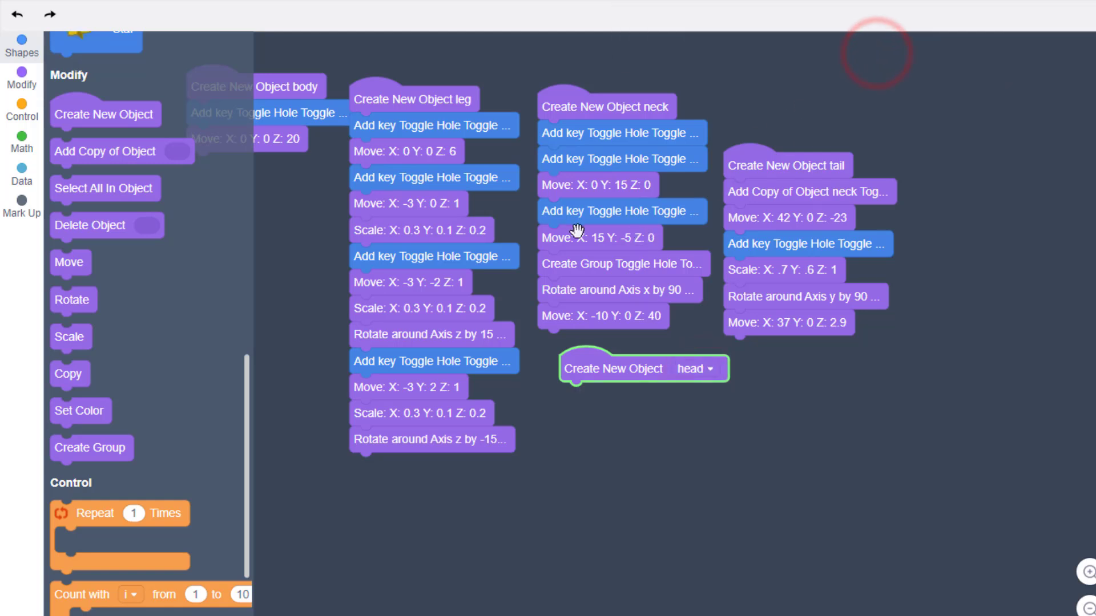
Add a sphere with radius 5 and 36 steps to the head object.
click(11, 54)
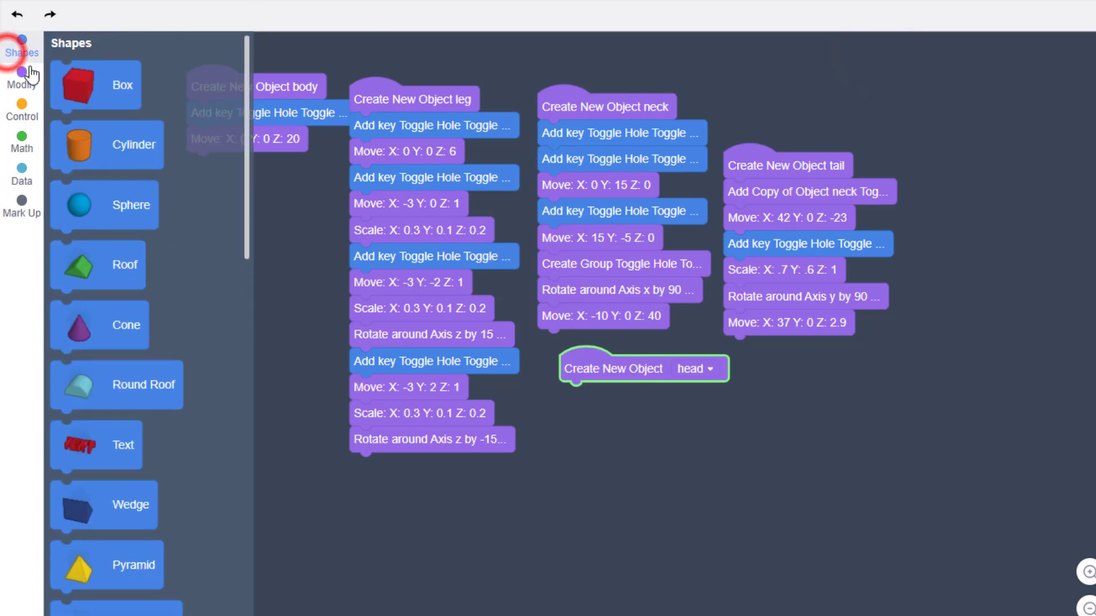
drag(109, 203, 611, 401)
click(715, 399)
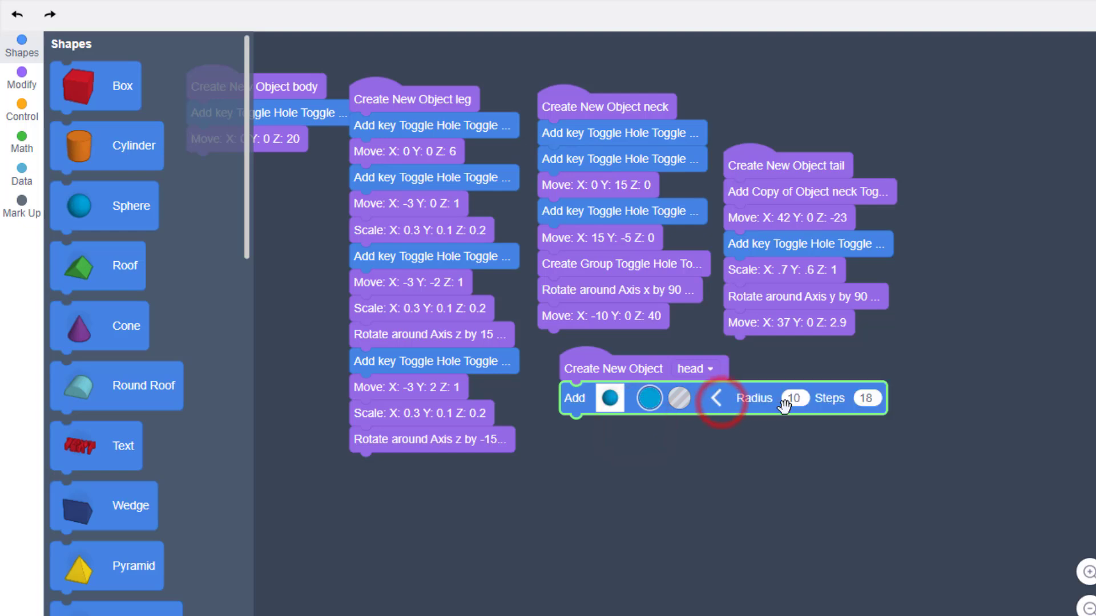
click(795, 399)
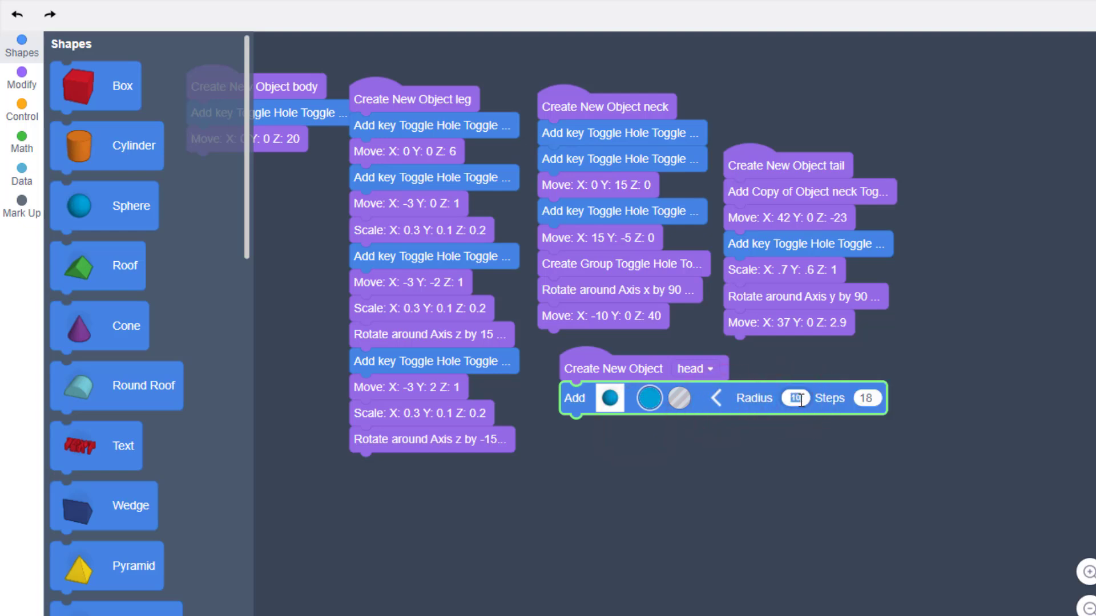
text(5)
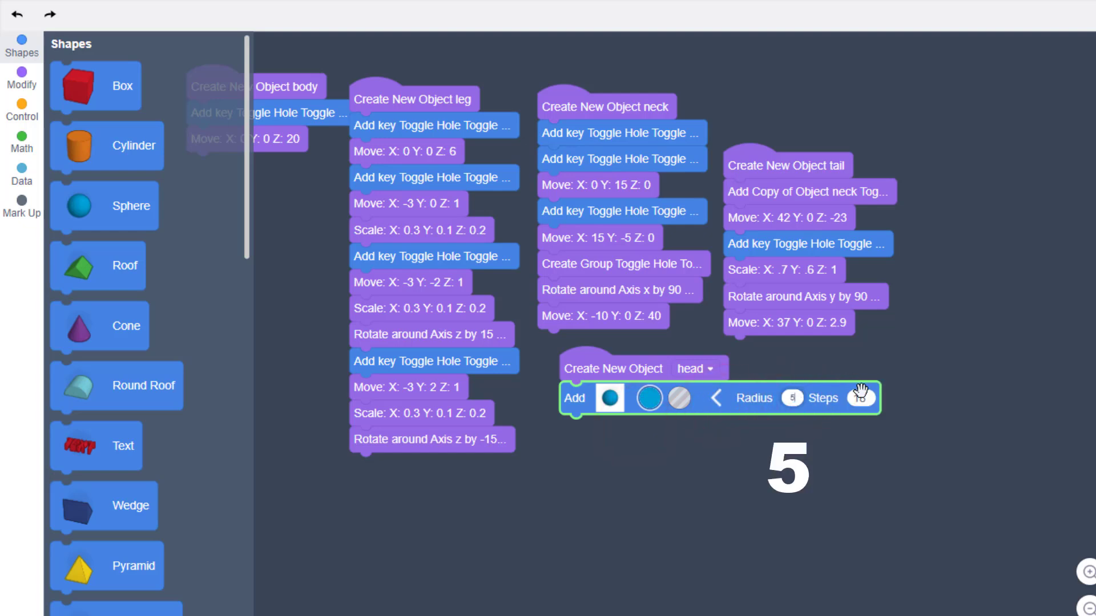
click(862, 393)
text(36)
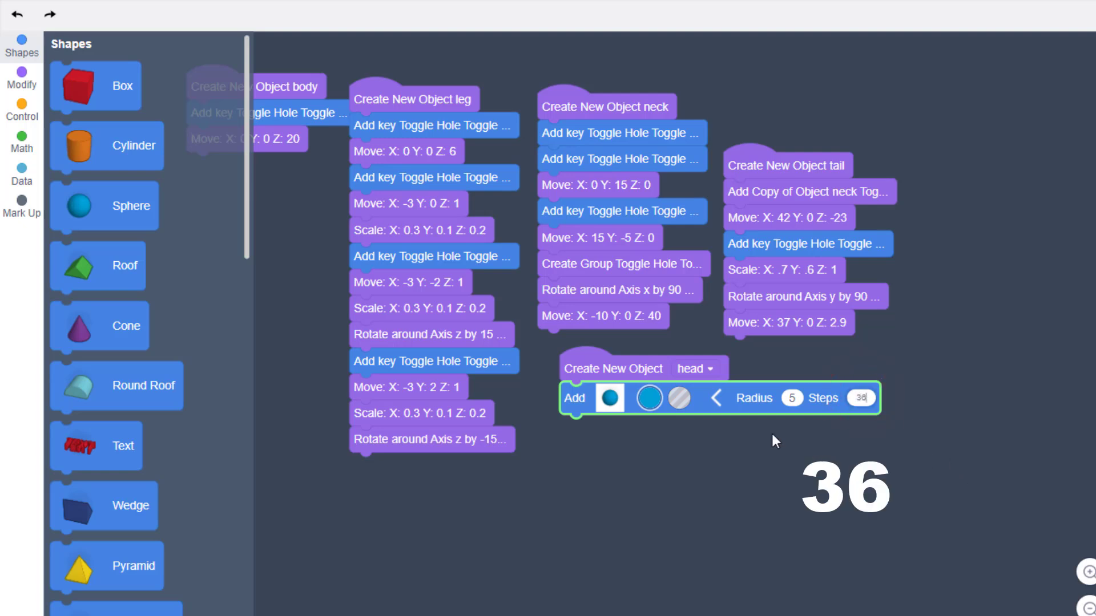
click(772, 433)
Scale the head sphere to X 1.5 and Z 0.9.
click(23, 86)
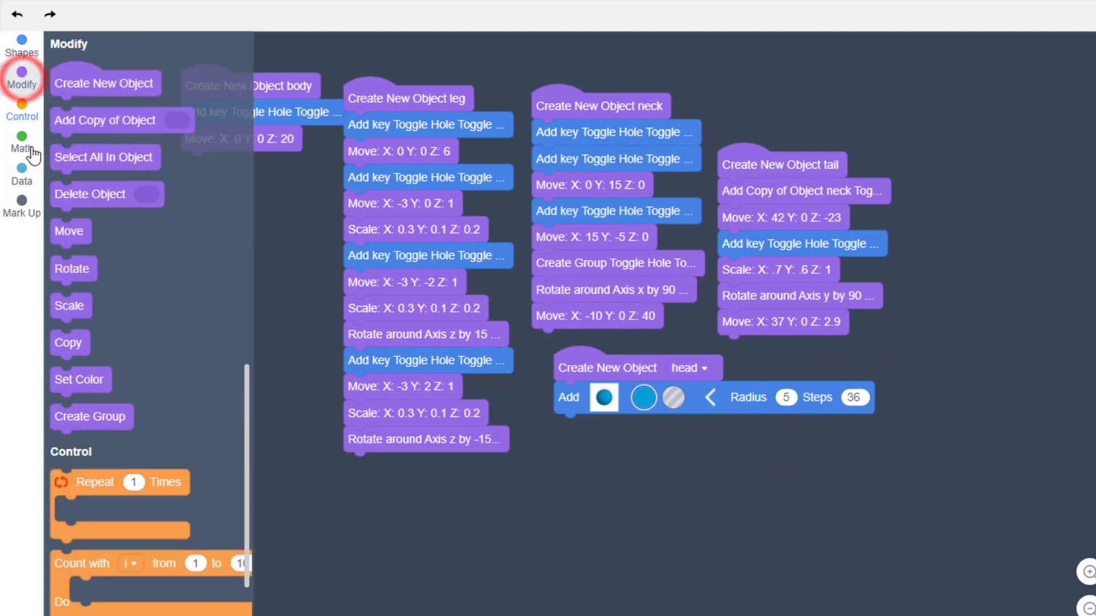
drag(72, 320, 582, 444)
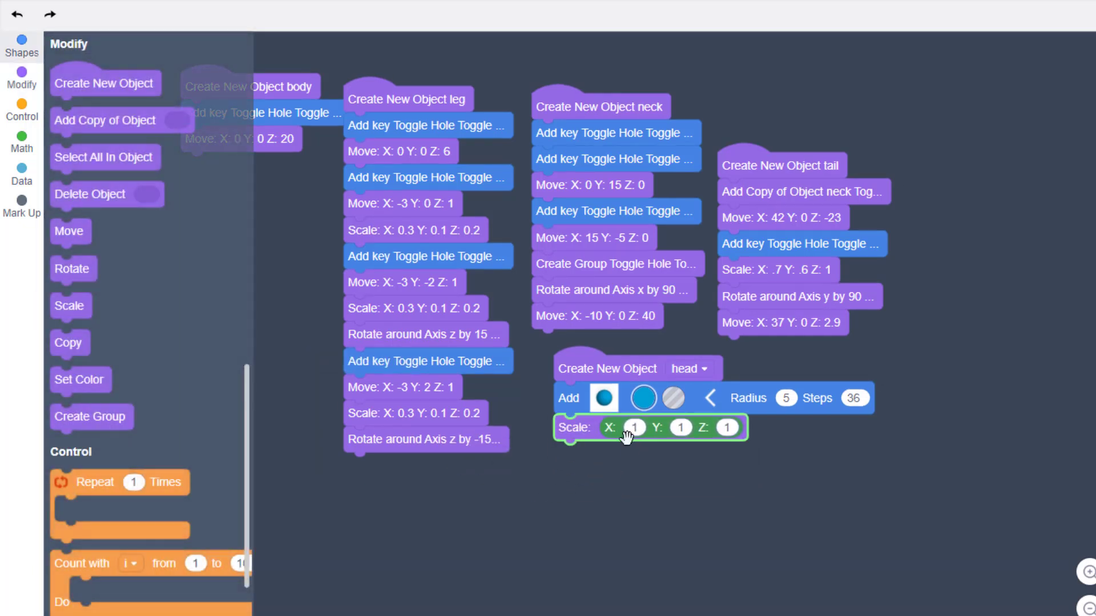
click(634, 429)
text(1.5)
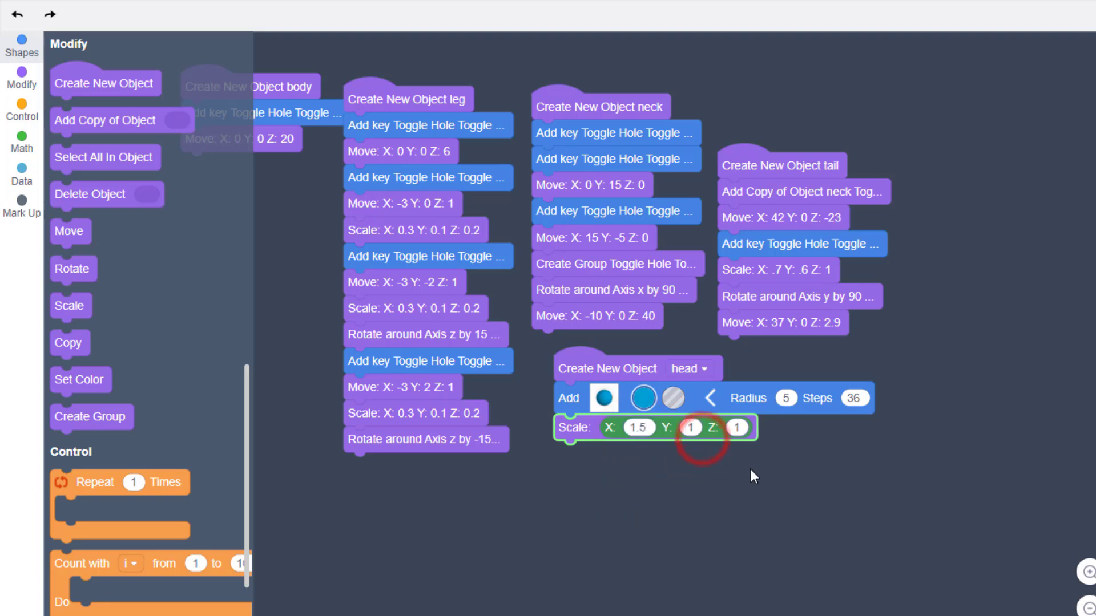
click(738, 428)
text(.9)
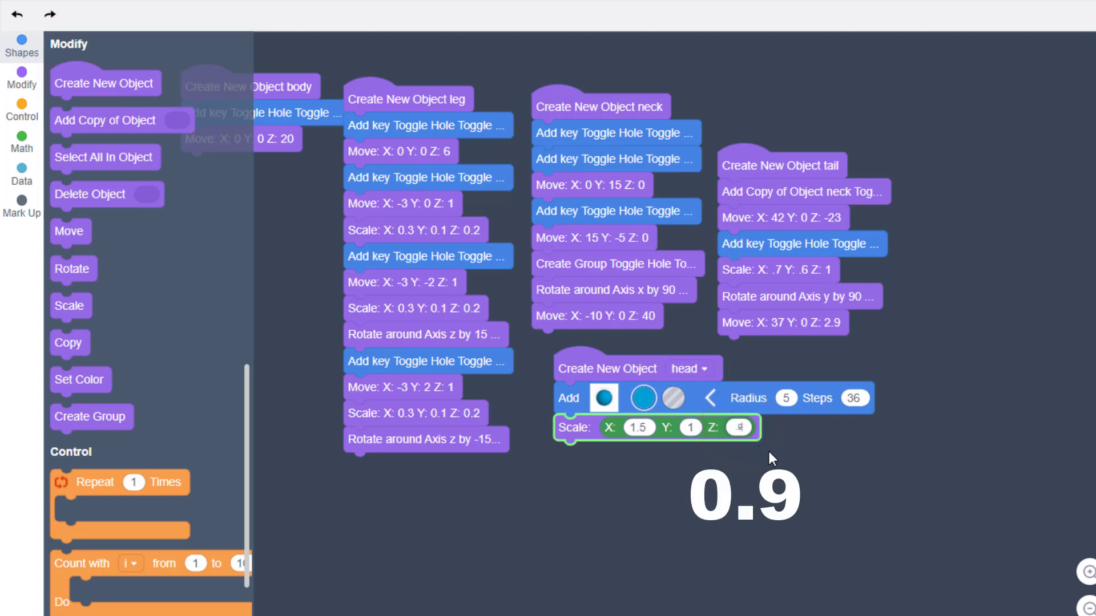
click(651, 482)
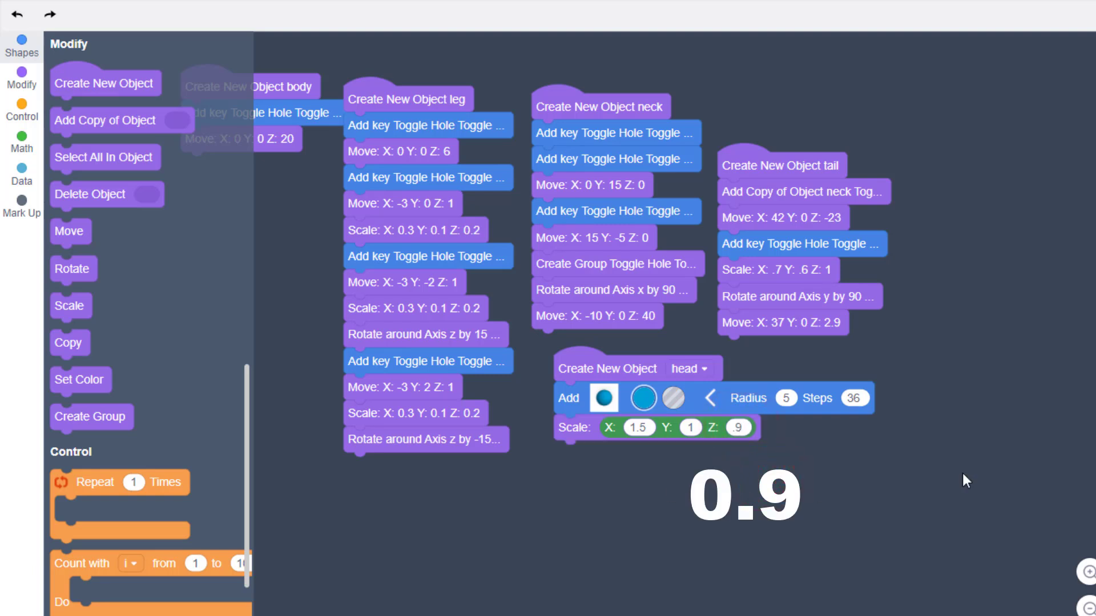
Duplicate the head sphere together with its scale block.
click(578, 403)
right_click(579, 405)
click(588, 420)
Make the copied sphere light lavender with radius 1.2 and delete its scale block.
drag(589, 421, 572, 461)
click(643, 457)
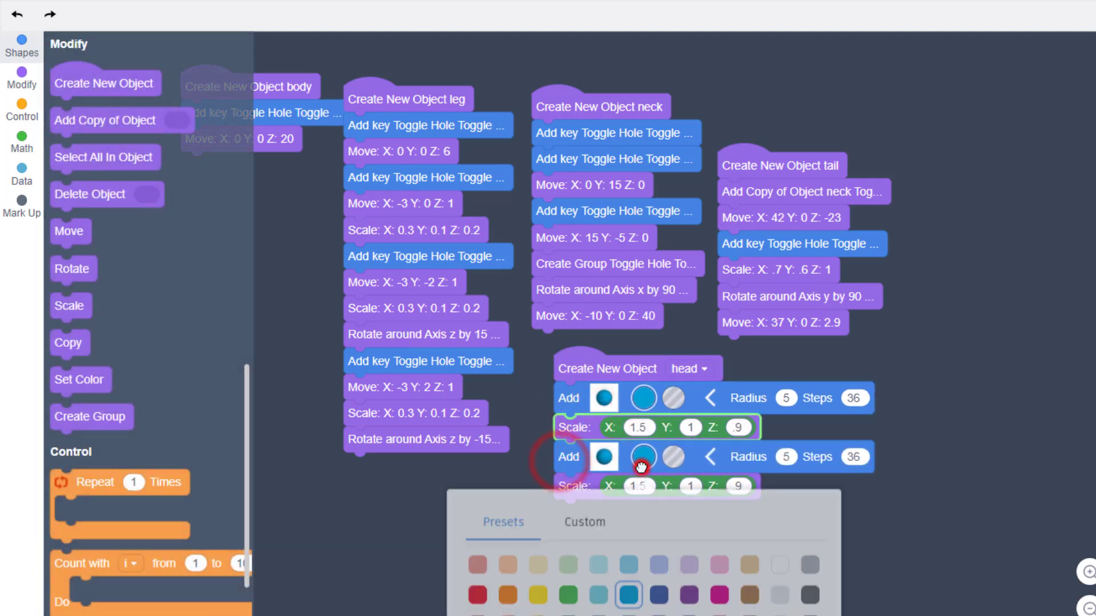
click(657, 571)
click(595, 515)
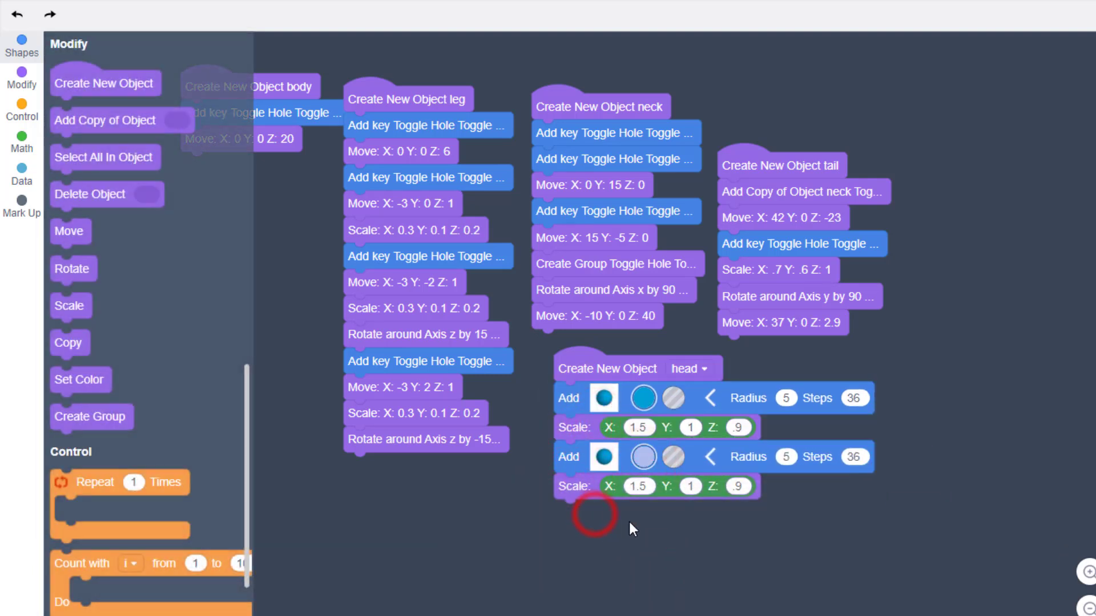
click(787, 457)
text(1.2)
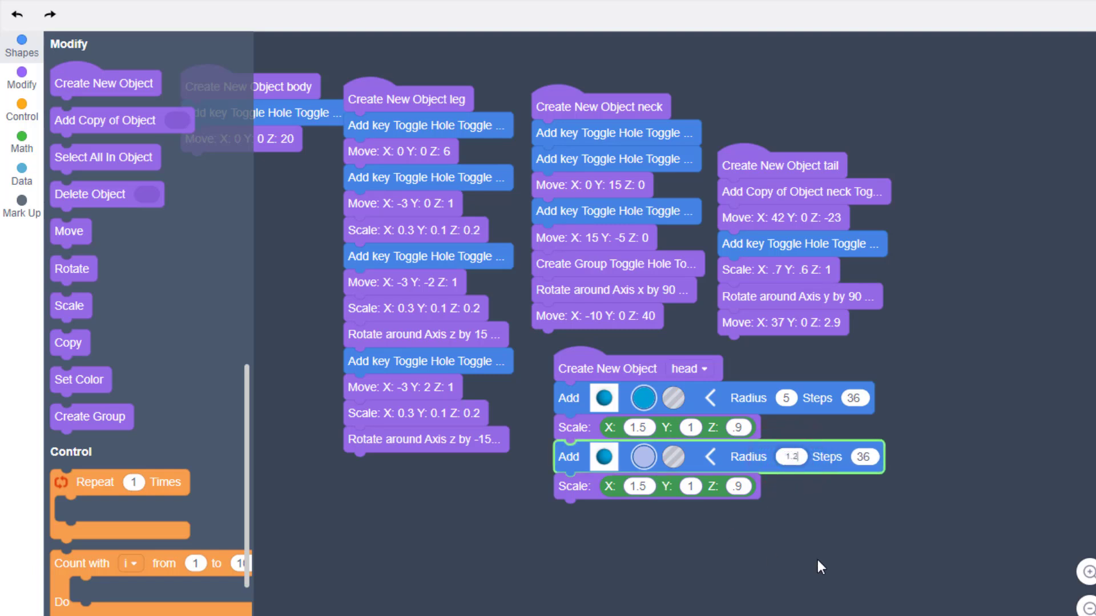
click(793, 566)
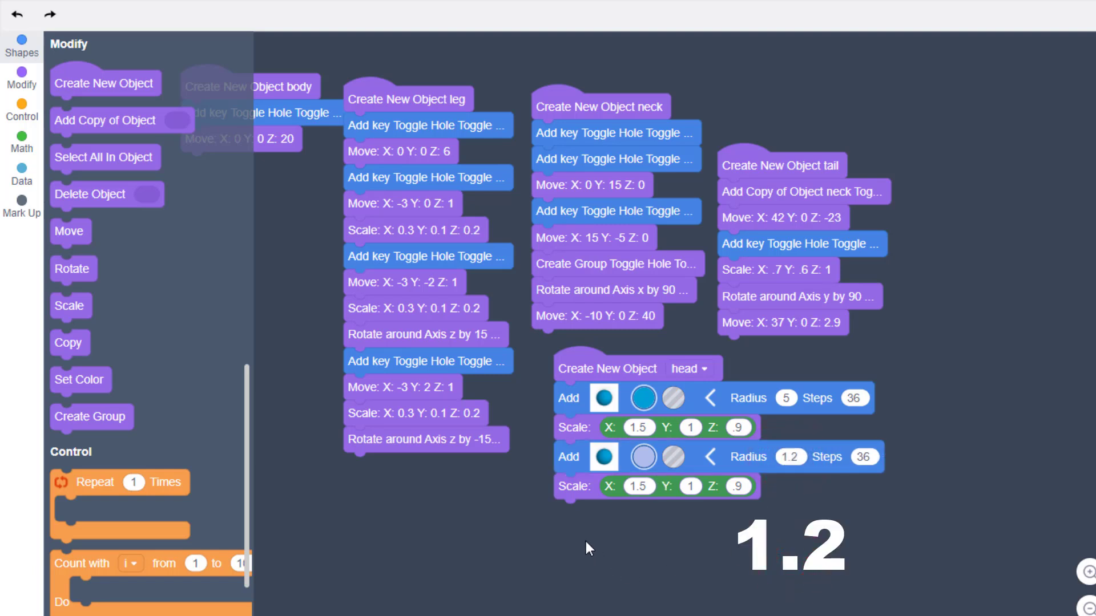
drag(581, 488, 601, 527)
drag(681, 472, 1064, 599)
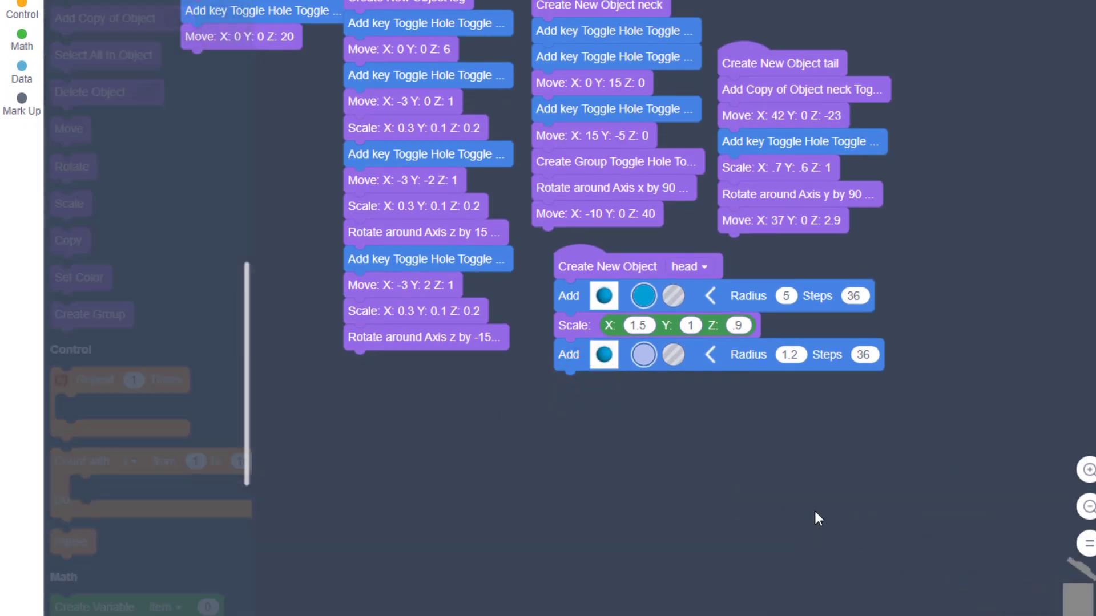
Move the small eye sphere to X -5, Y 2, Z 3.
click(22, 21)
drag(75, 126, 577, 387)
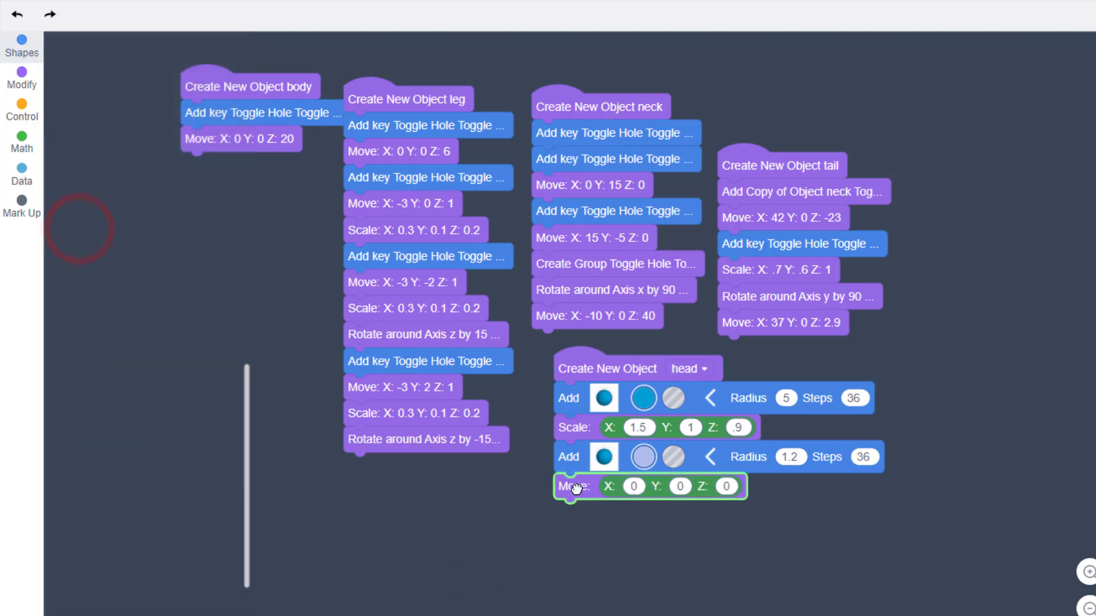
drag(577, 490, 578, 489)
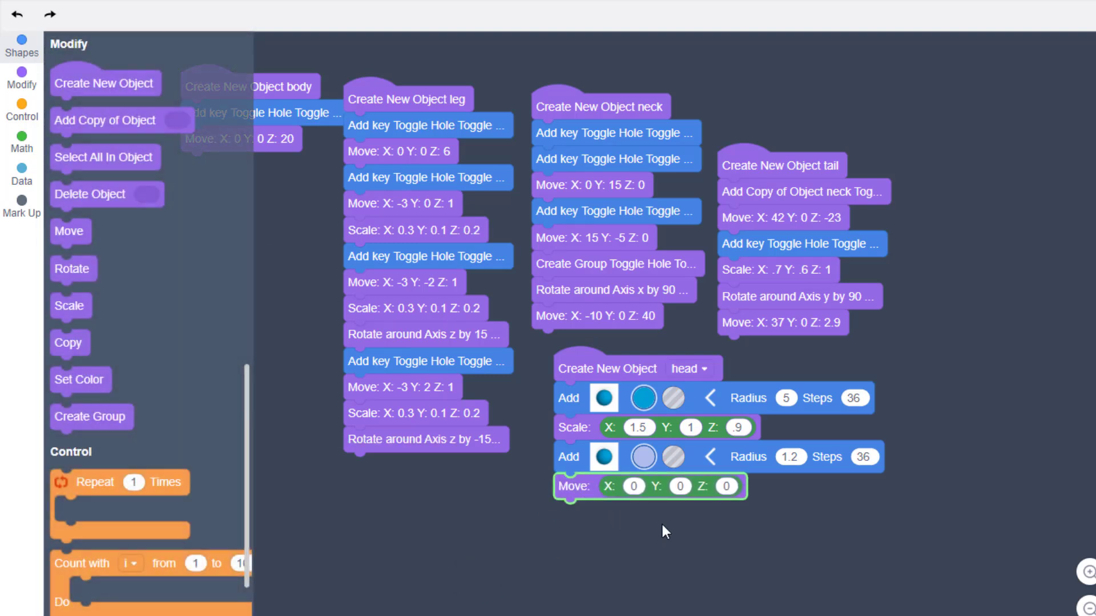
click(634, 487)
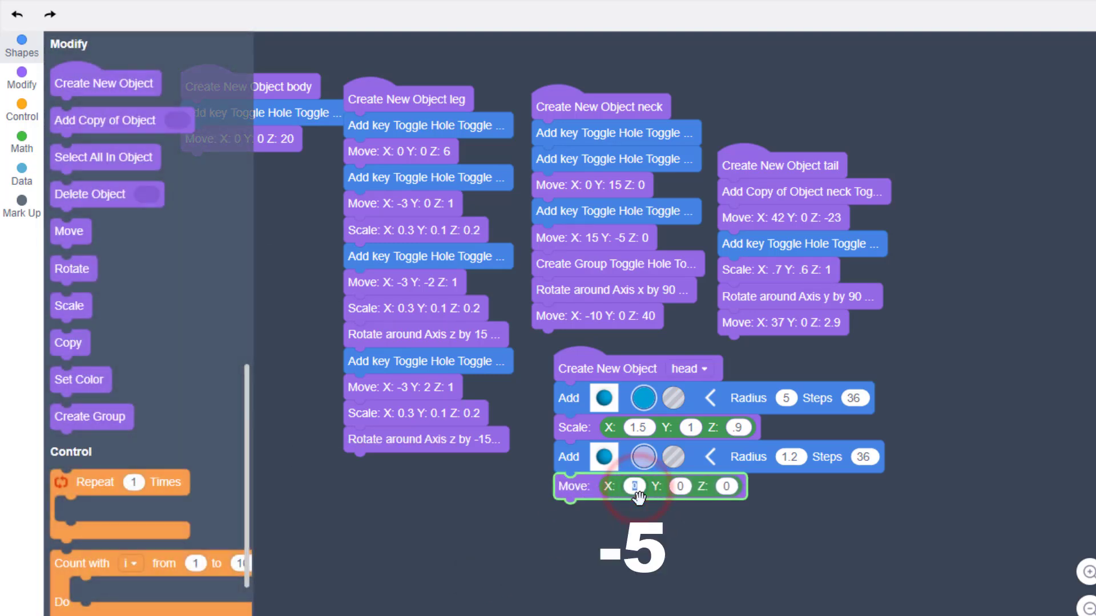
text(-5)
key(Tab)
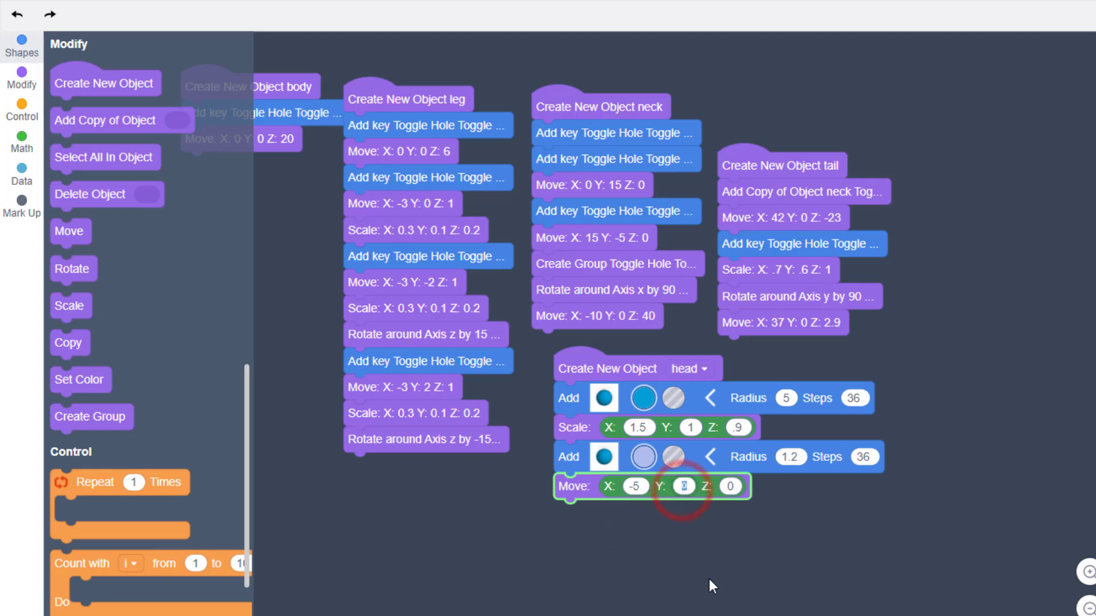
text(2)
key(Tab)
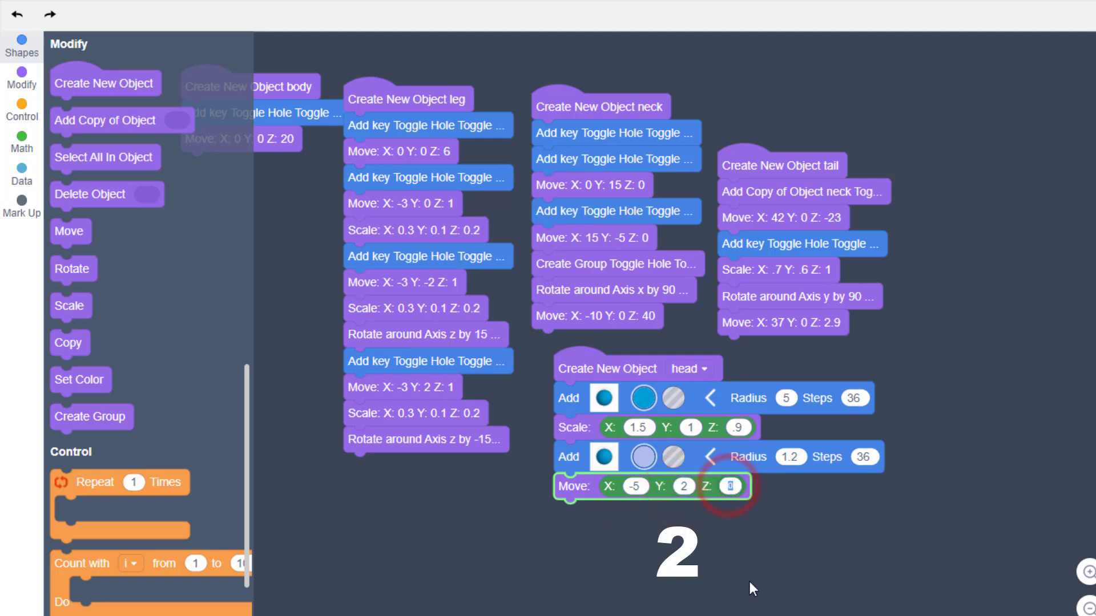
text(3)
click(685, 558)
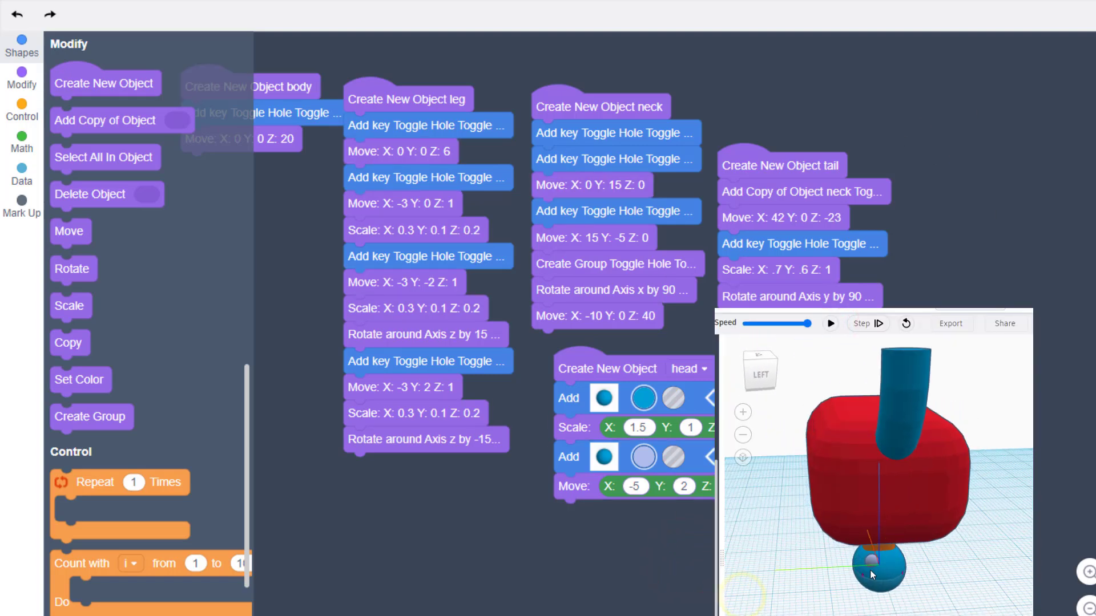
right_click(589, 460)
Duplicate the eye sphere, set the copy's Y offset to -2, and rebuild the preview.
click(621, 477)
drag(593, 465, 575, 505)
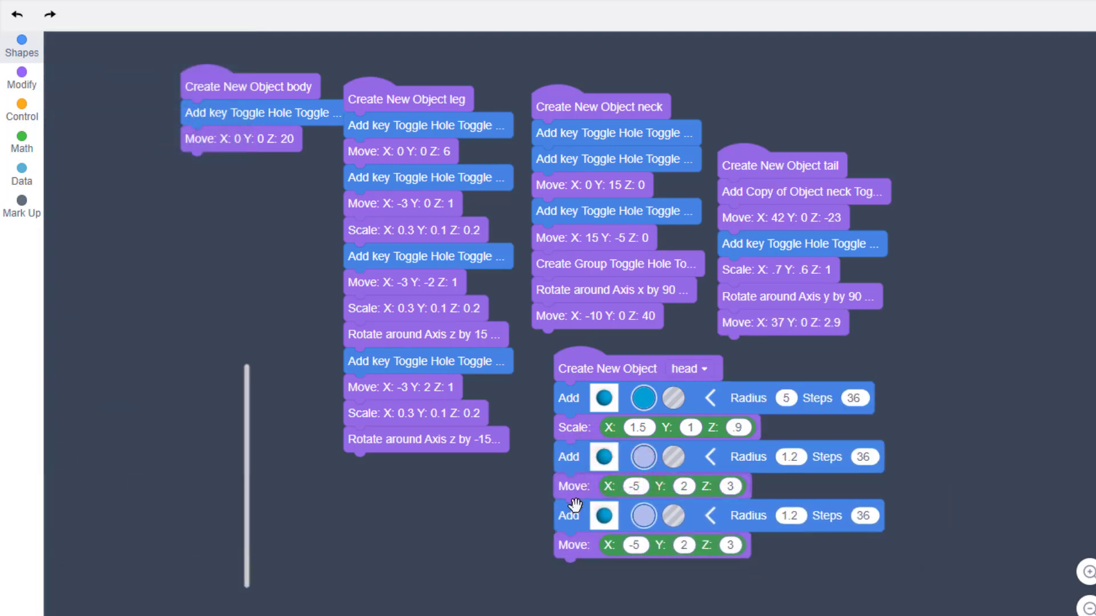
click(571, 485)
click(684, 546)
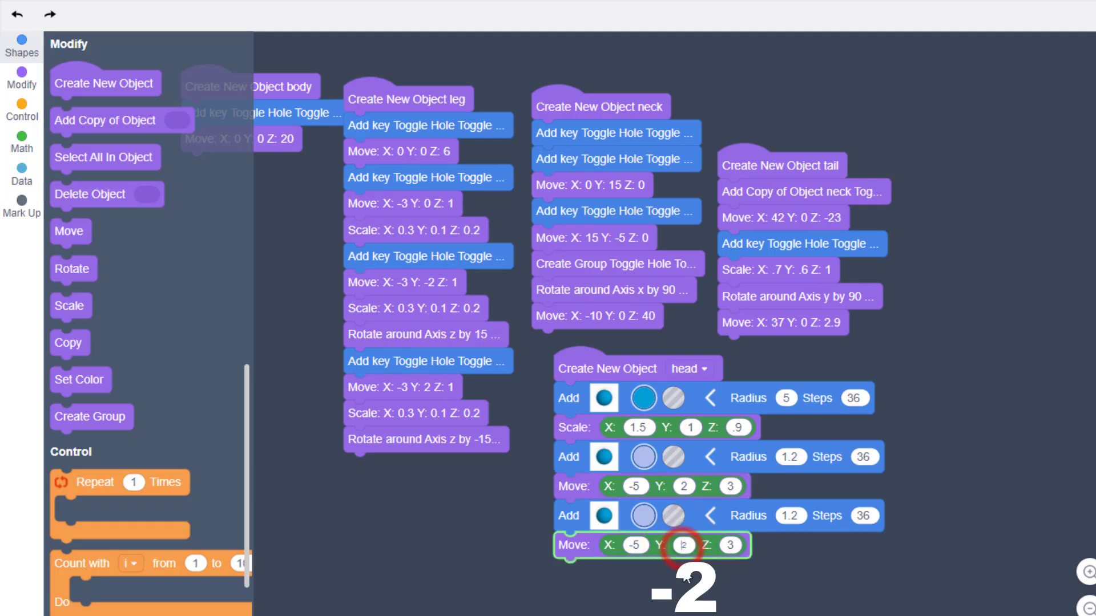
text(-)
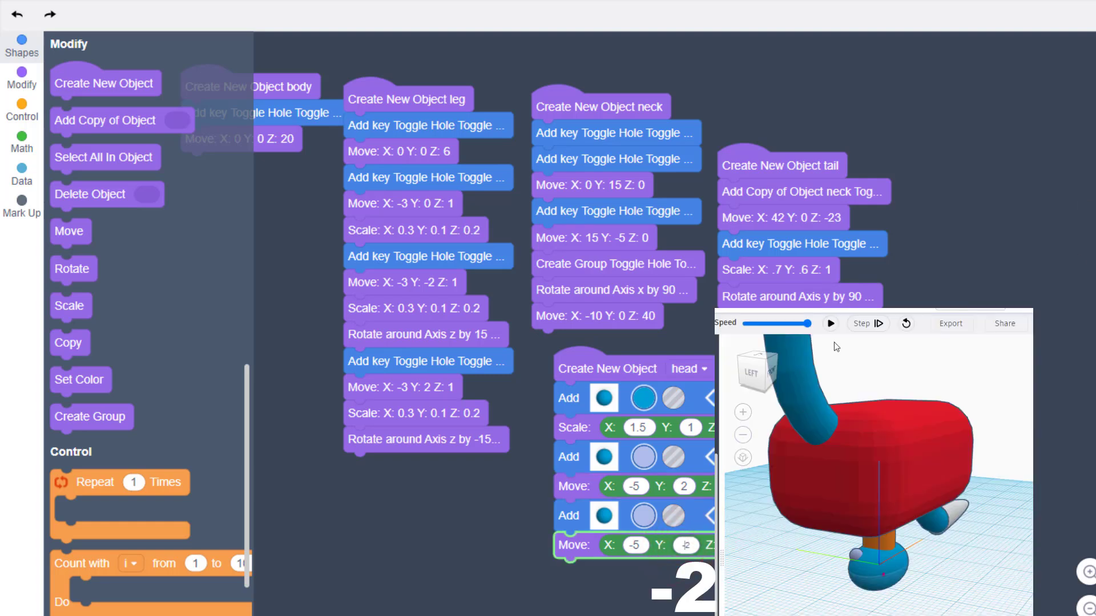
click(831, 323)
click(775, 544)
drag(813, 549, 873, 573)
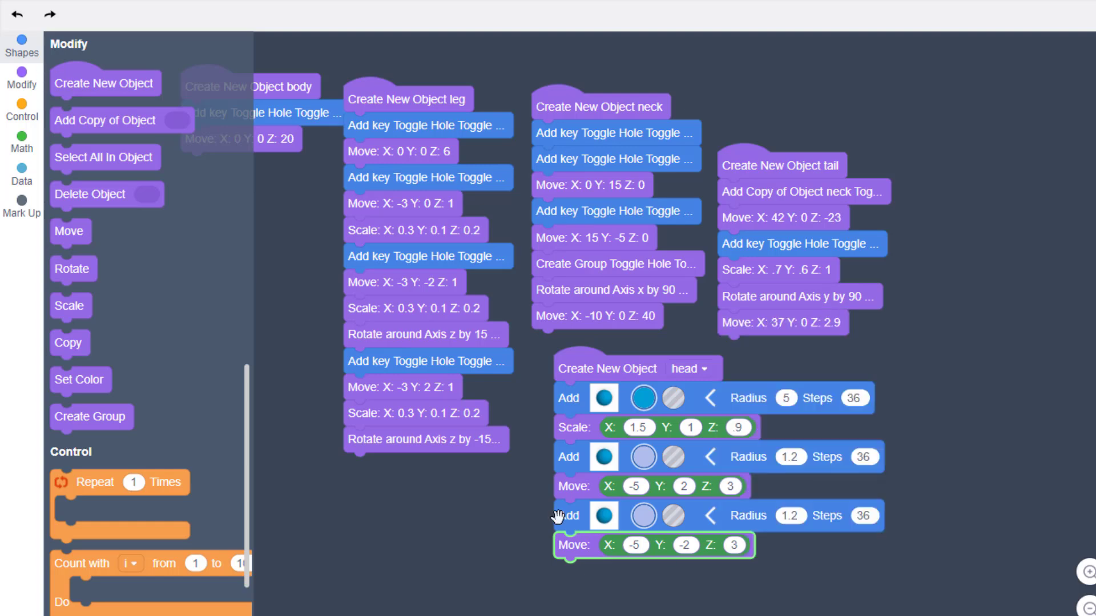
Duplicate the second eye sphere and make the new copy a hole.
right_click(581, 519)
click(585, 538)
mouse_move(639, 585)
mouse_down()
mouse_move(564, 568)
mouse_move(567, 477)
mouse_move(555, 448)
mouse_up()
scroll(567, 514, down, 2)
click(673, 453)
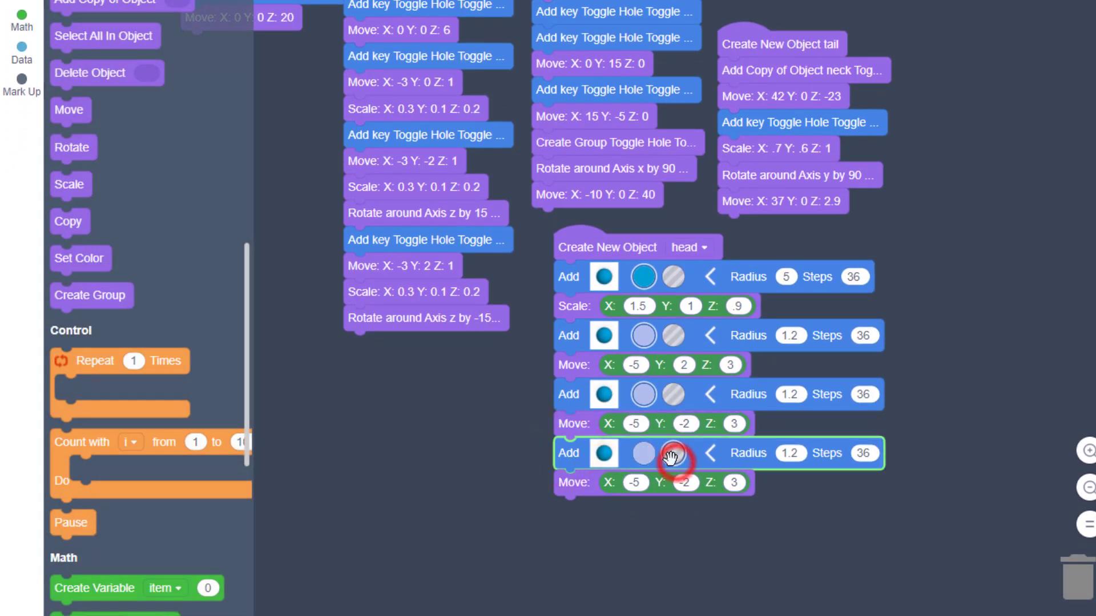
Give the hole sphere radius 3 and a Z scale of 0.4.
click(797, 455)
text(3)
click(687, 523)
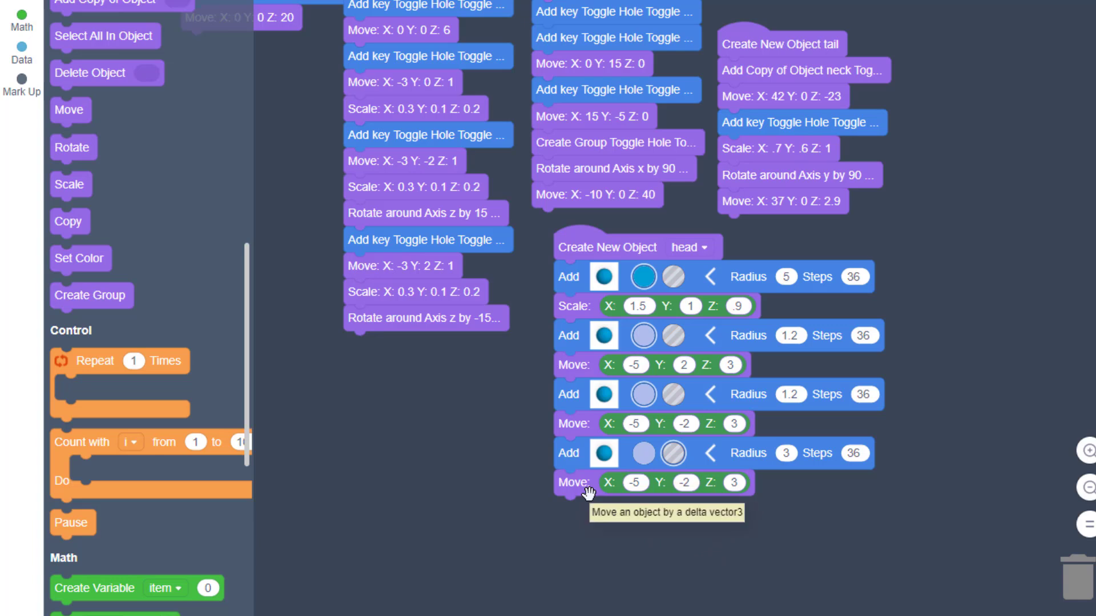
drag(76, 184, 584, 482)
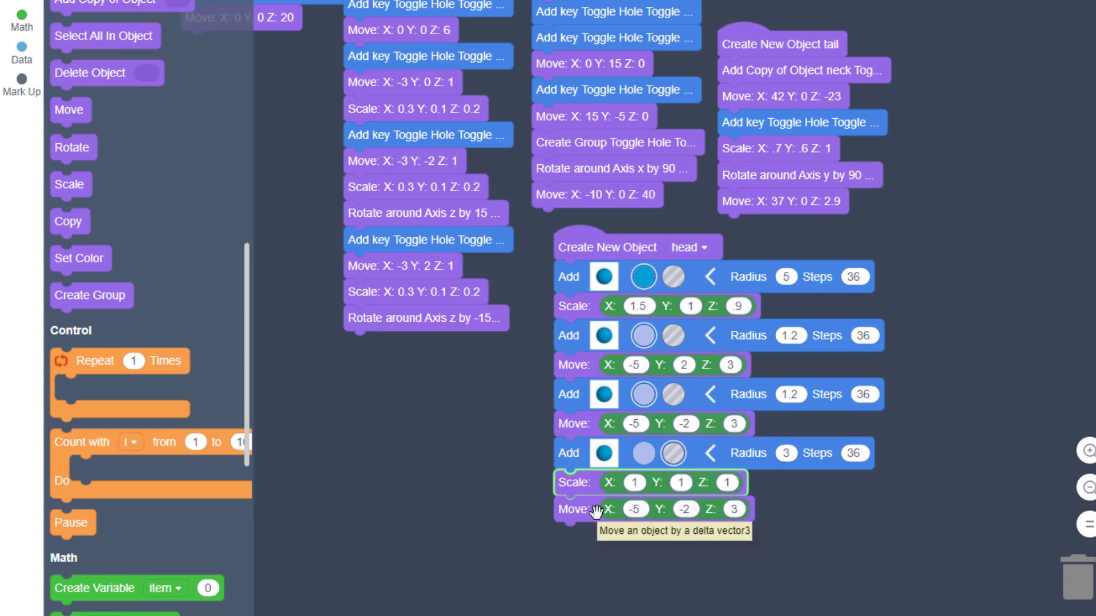
click(731, 484)
text(0)
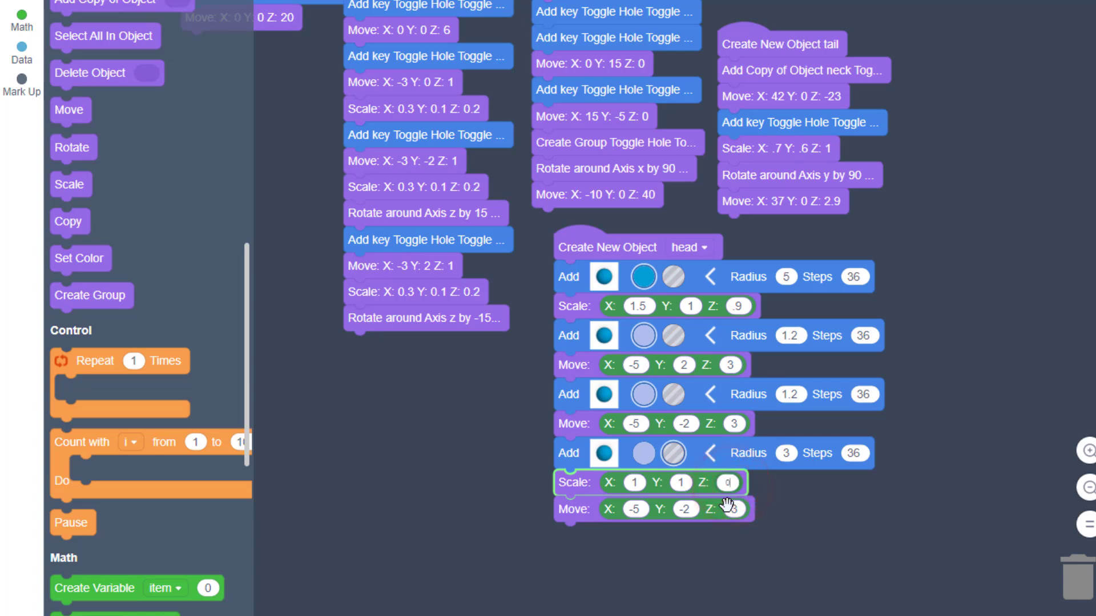
text(.4)
click(838, 521)
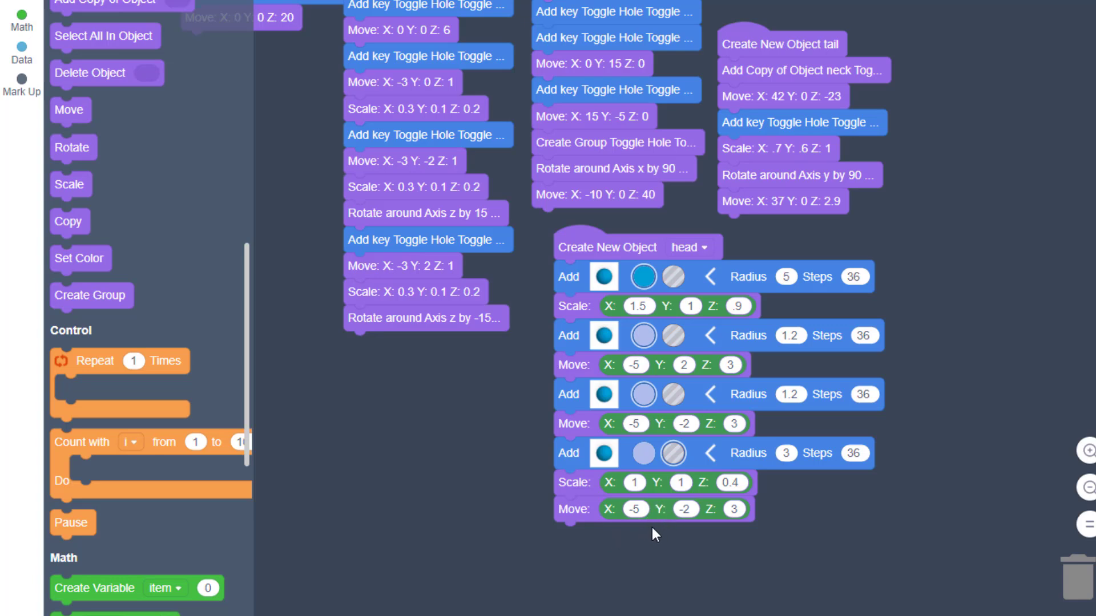
Position the mouth hole at Y 0, Z -2, rebuild, and group the head parts.
click(693, 514)
text(0)
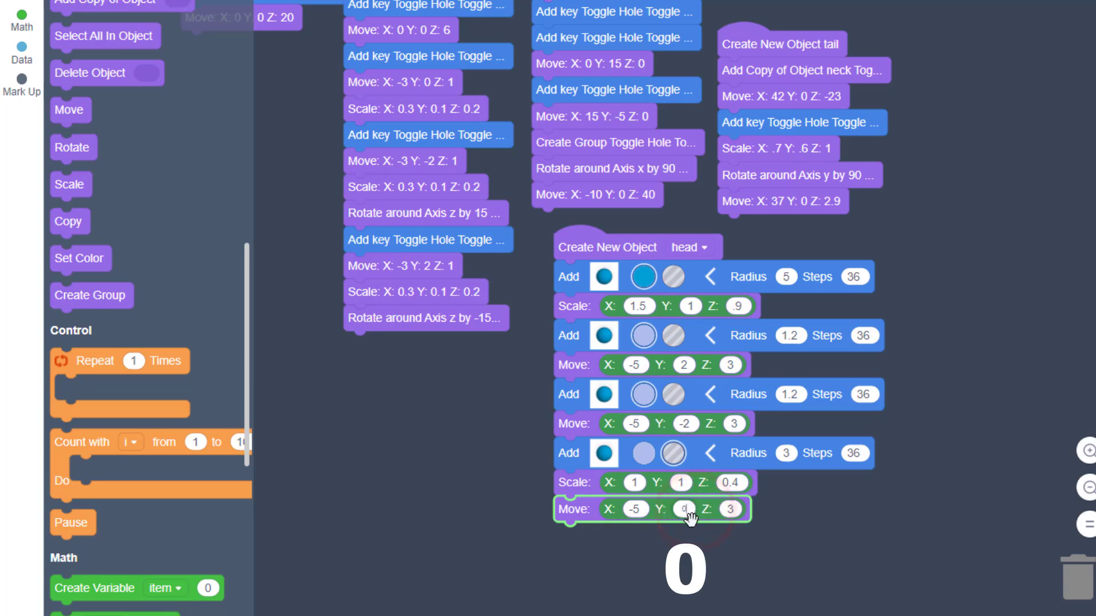
click(741, 512)
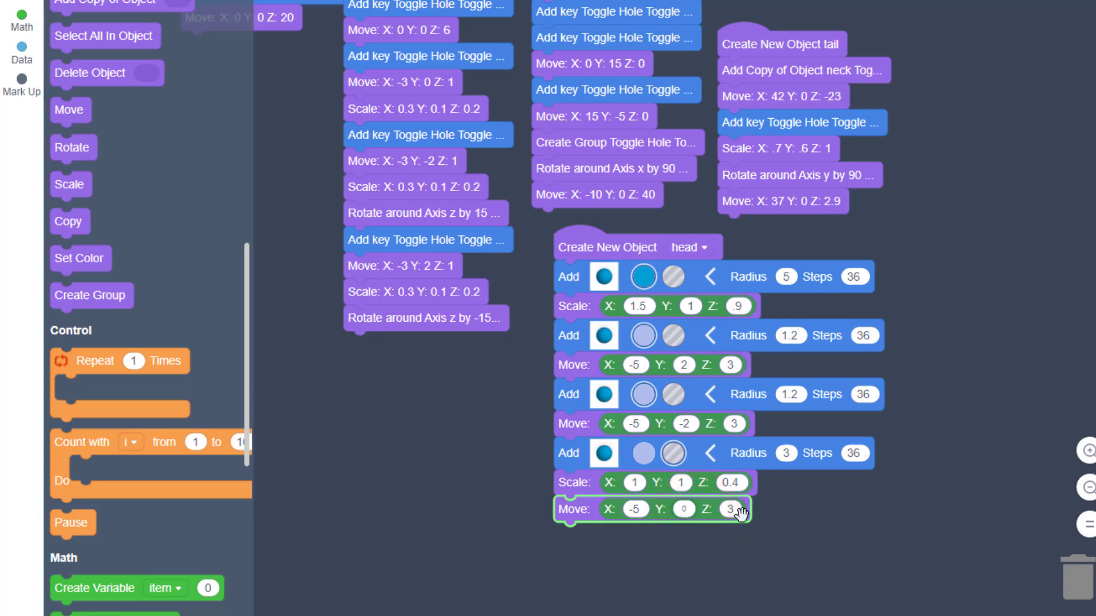
click(732, 510)
text(-2)
click(936, 411)
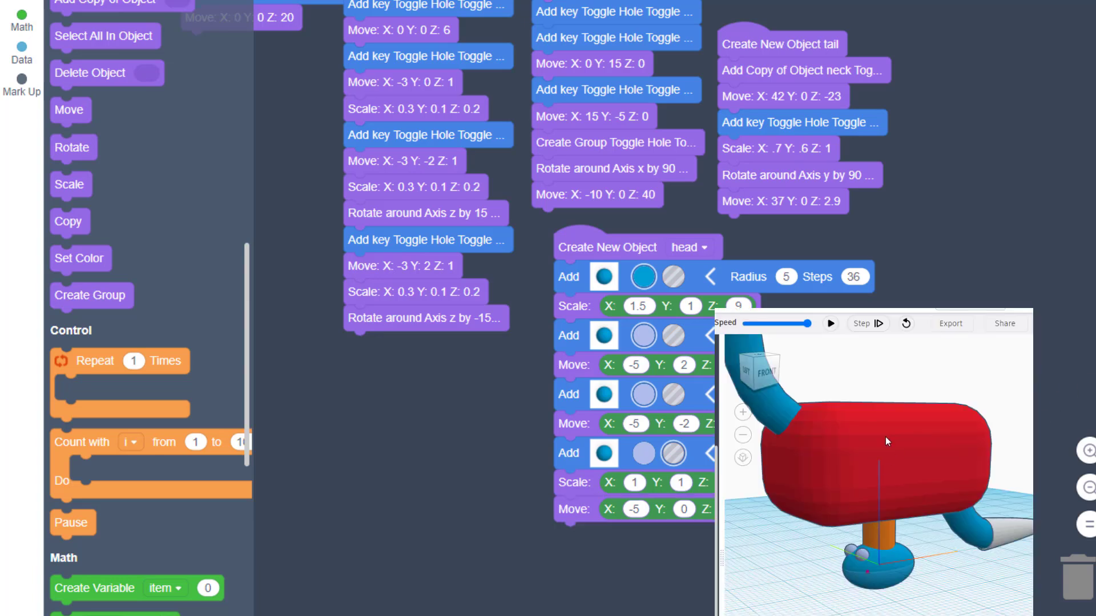
click(830, 324)
drag(95, 297, 597, 540)
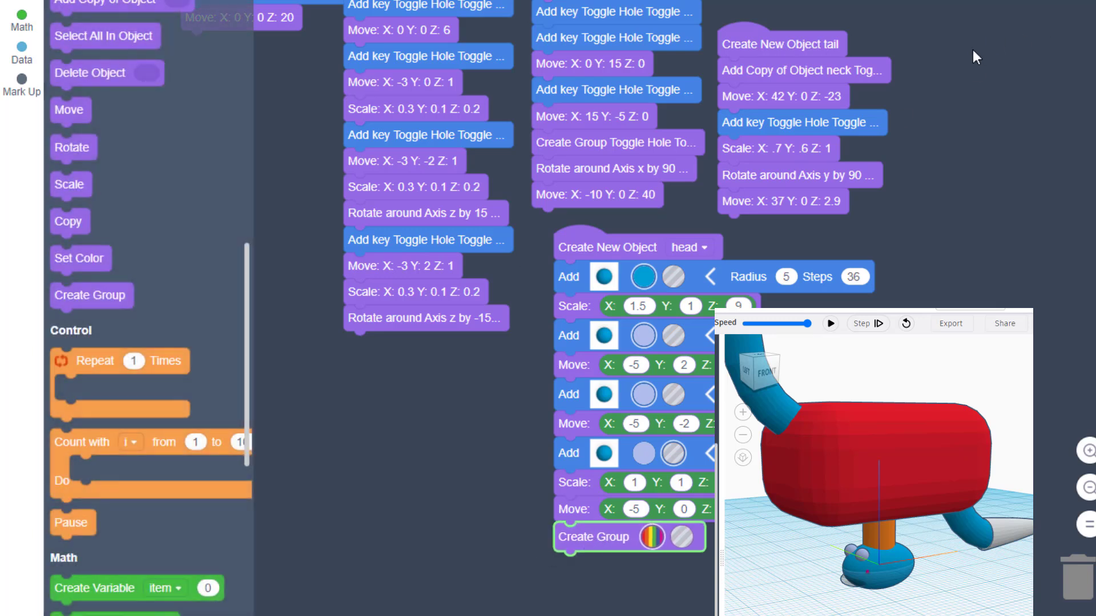
Rebuild the model and collapse the code stacks into single lines.
click(833, 324)
right_drag(839, 600, 818, 613)
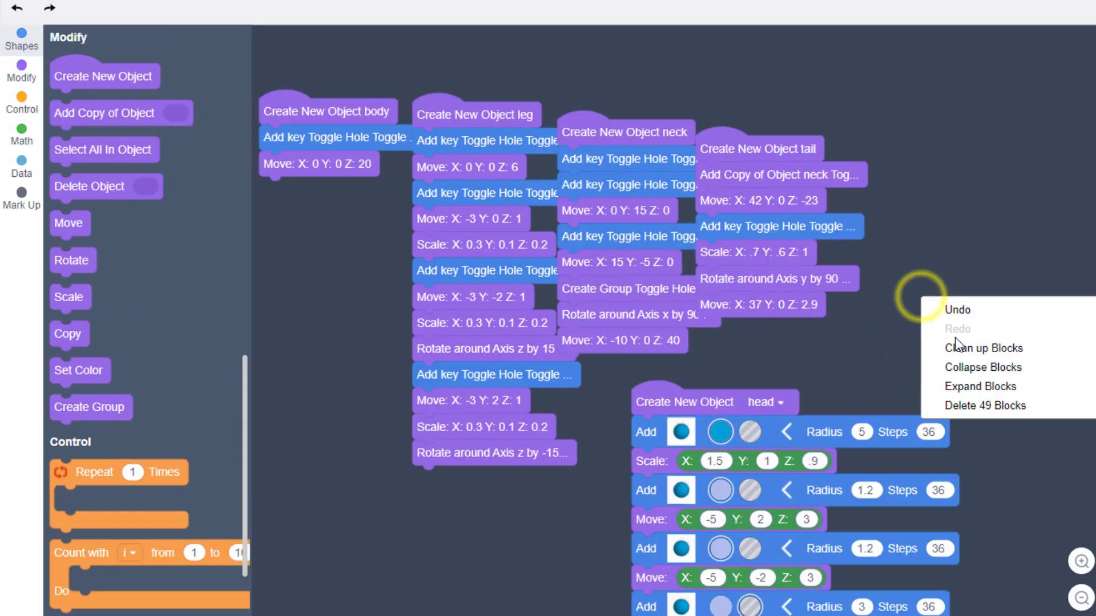
click(956, 372)
Line up the head stack beside the tail stack and add a new object below the neck.
drag(662, 408, 864, 173)
drag(362, 110, 354, 100)
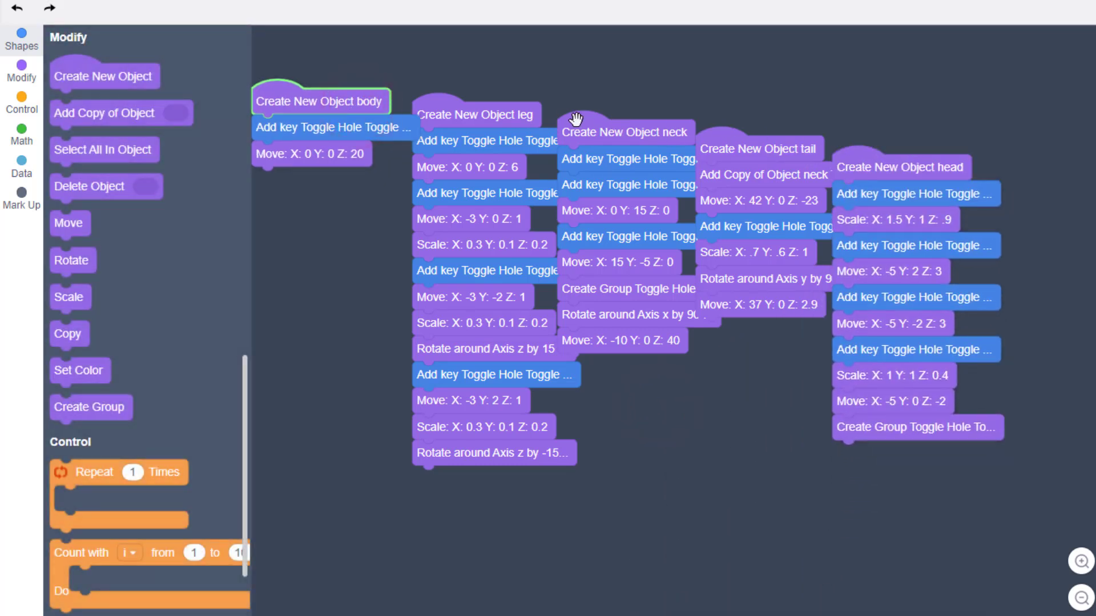
drag(712, 145, 720, 150)
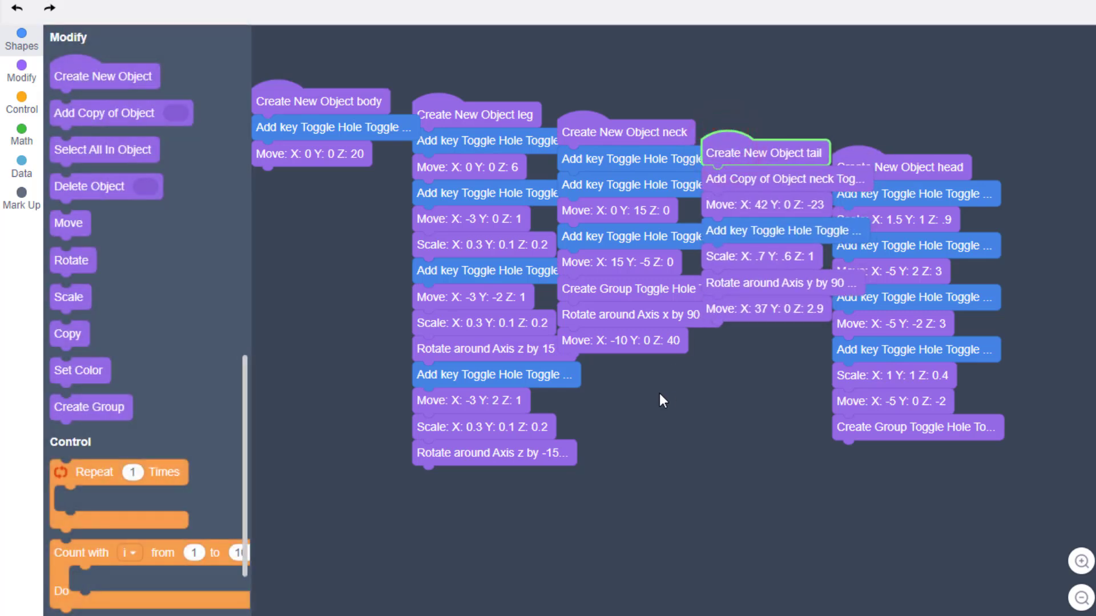
drag(73, 76, 632, 418)
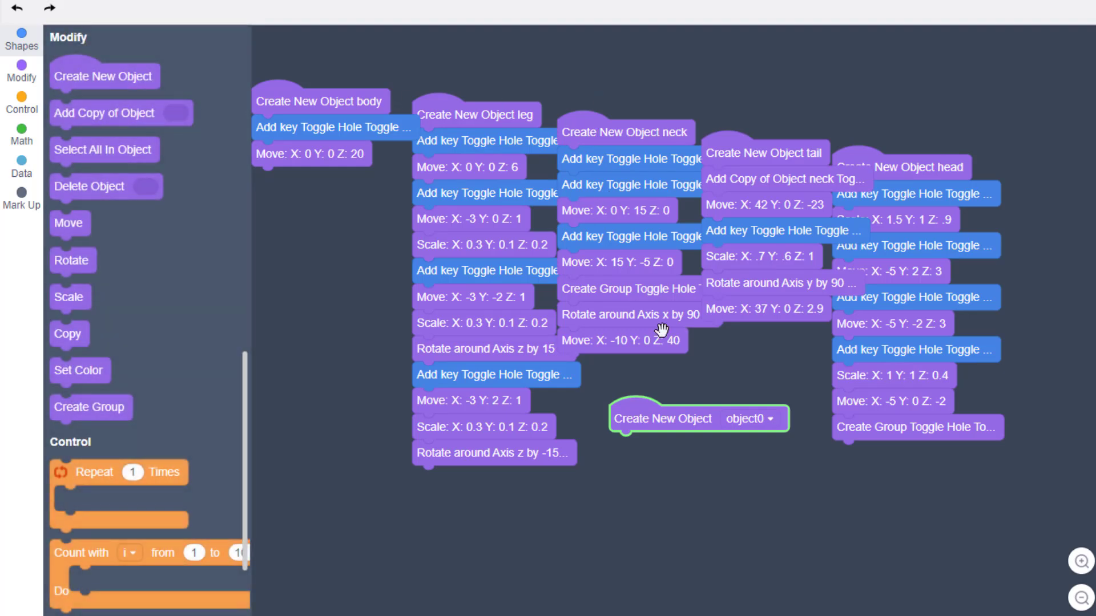
Begin renaming the object0 variable, entering dino as the new name.
click(768, 423)
click(676, 570)
text(dino)
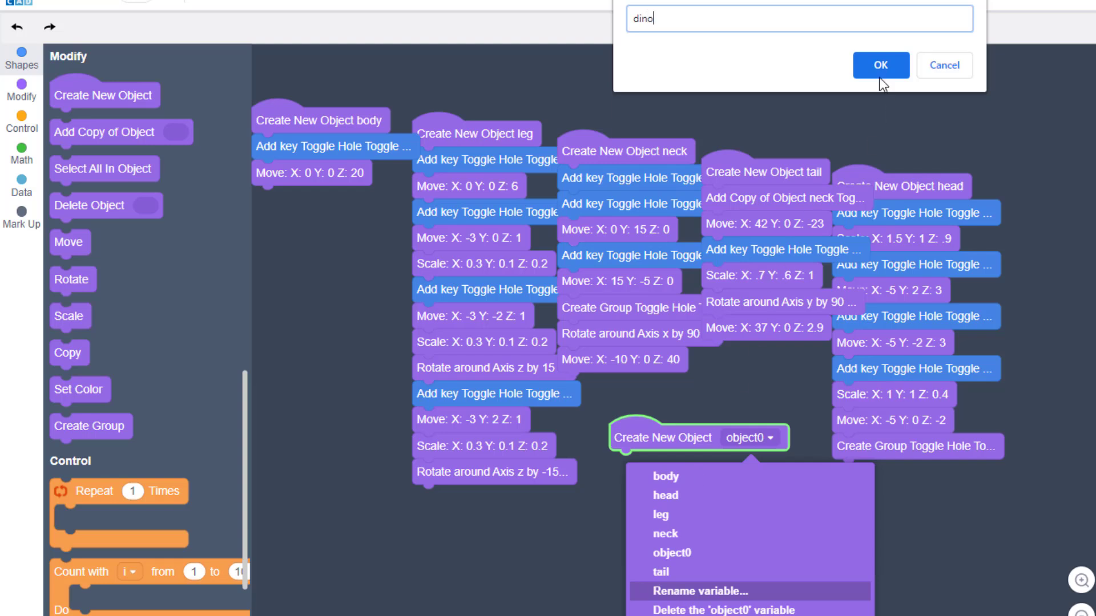